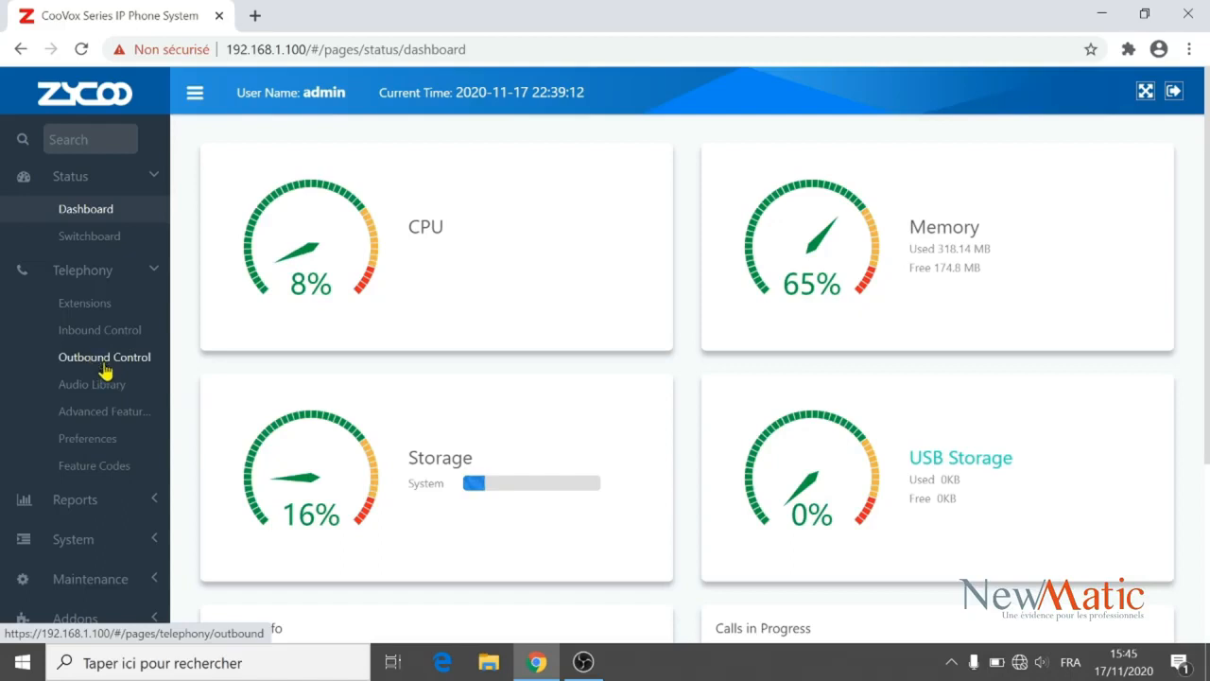
# Set trunk FXO-1's prompts language to Français, save it, and apply the changes.
pyautogui.click(95, 356)
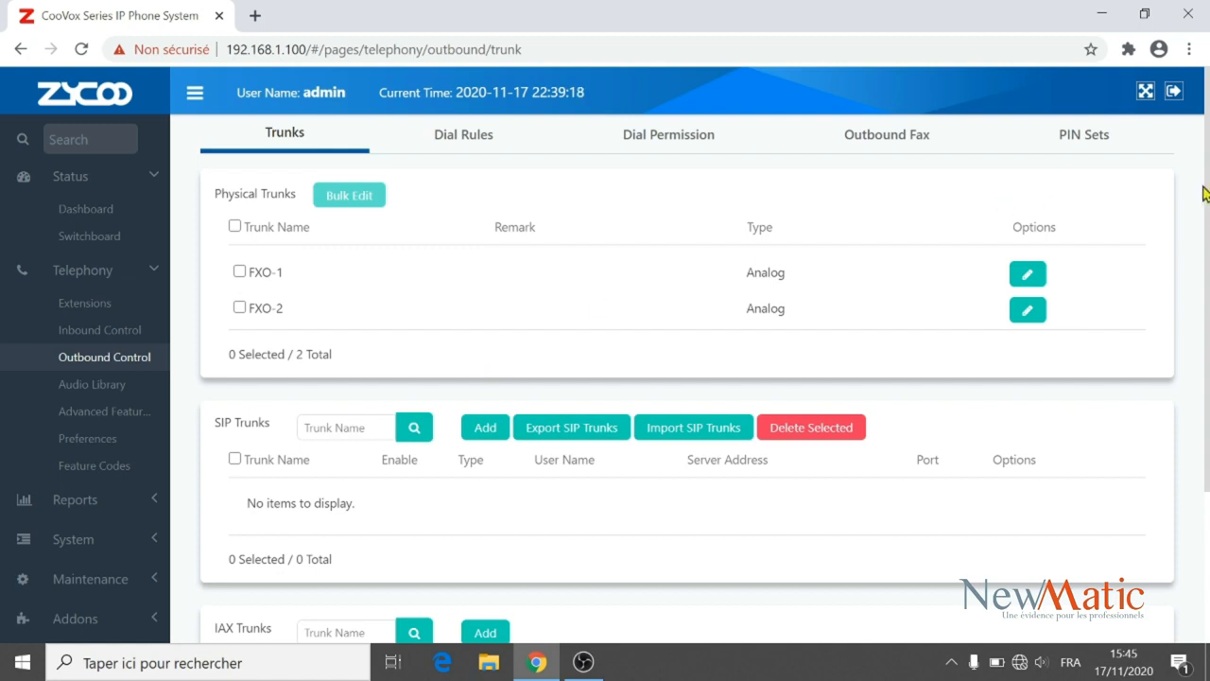
pyautogui.scroll(-1, 1208, 196)
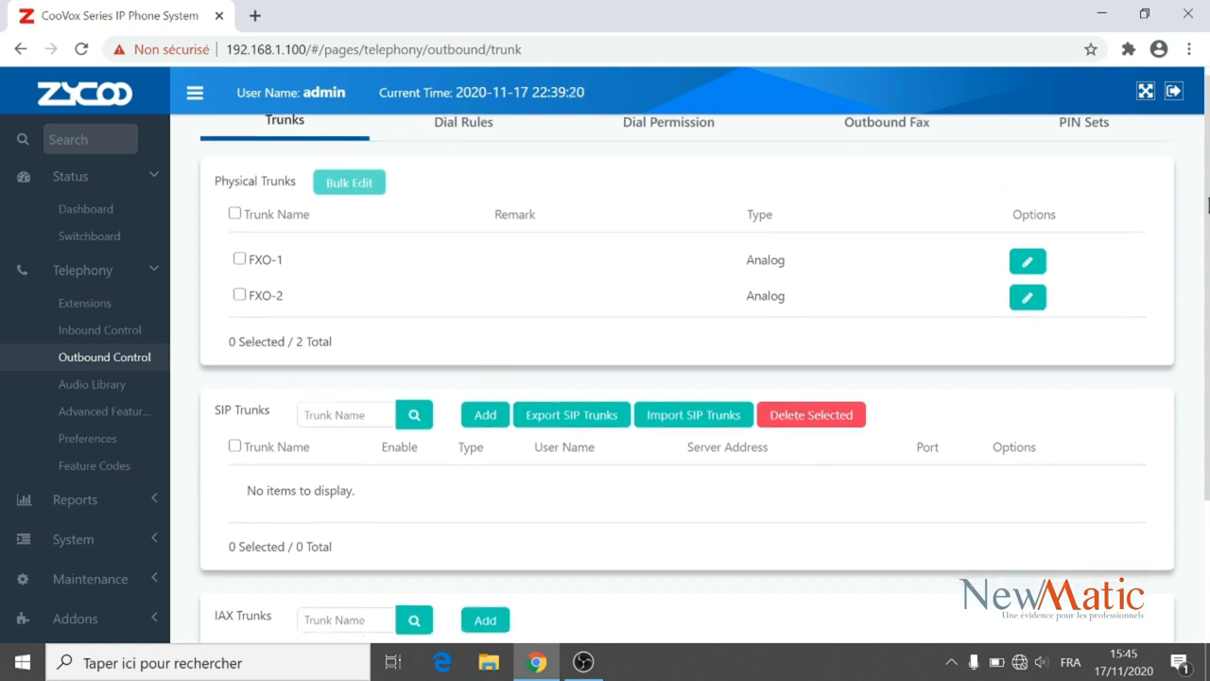
pyautogui.moveTo(216, 180); pyautogui.dragTo(300, 182)
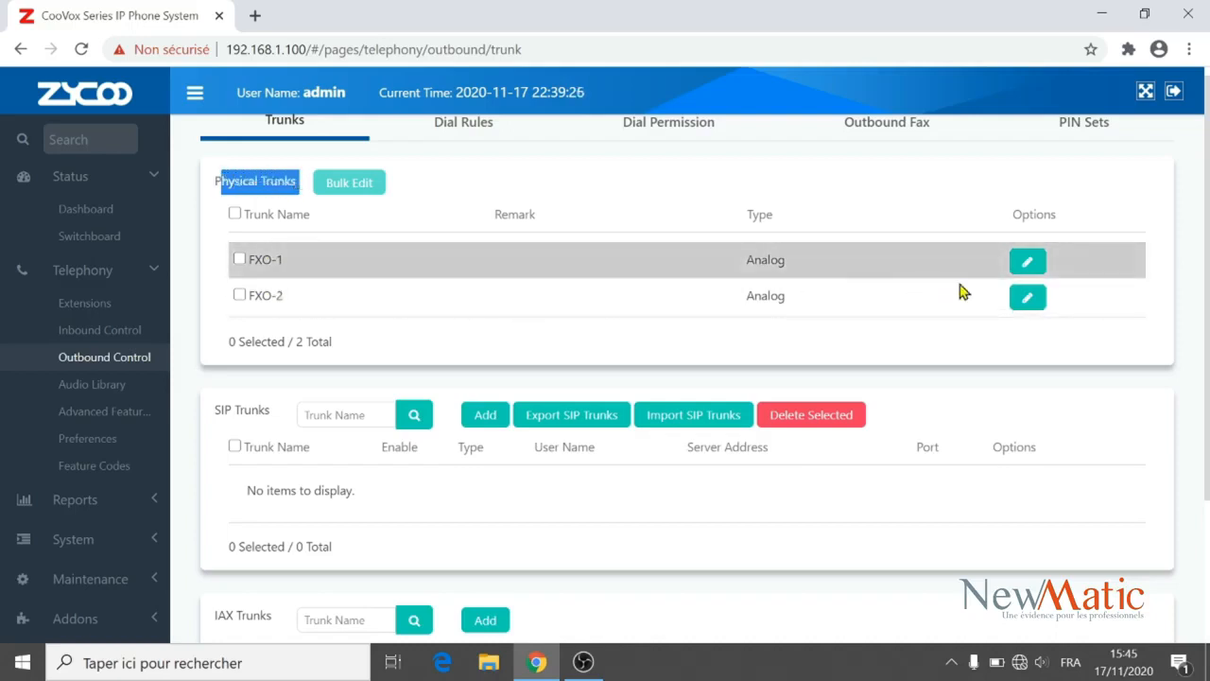
pyautogui.click(1031, 265)
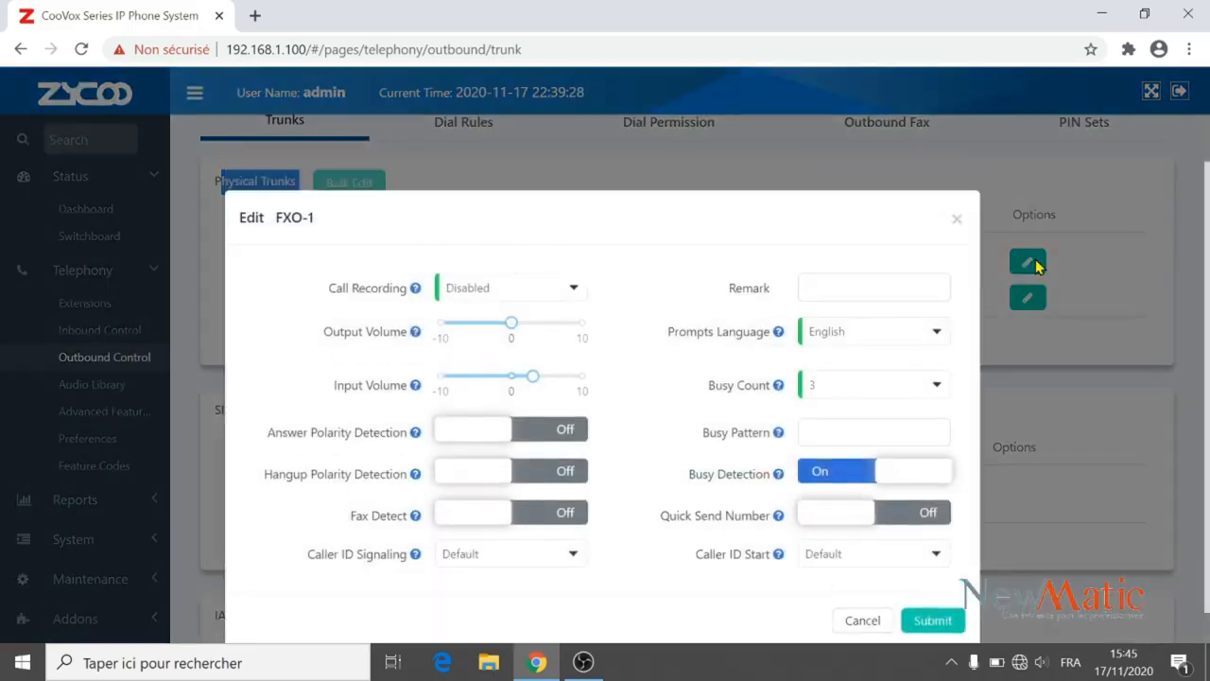
pyautogui.click(895, 339)
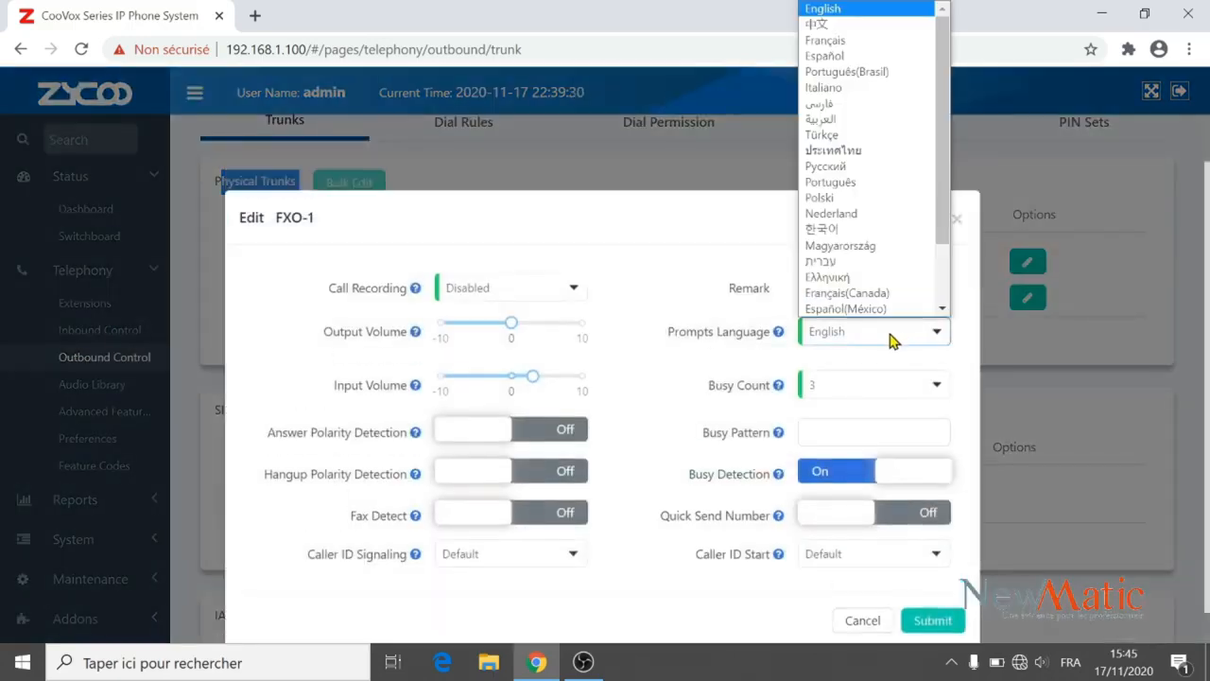
pyautogui.click(861, 40)
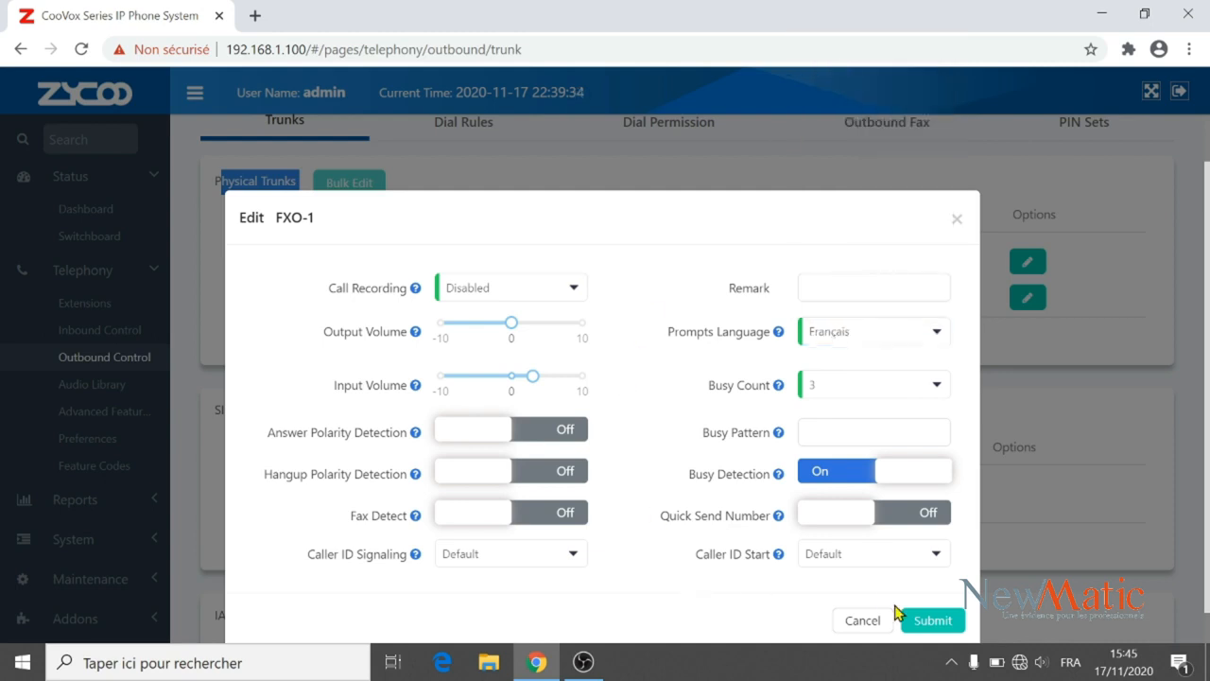
pyautogui.click(927, 620)
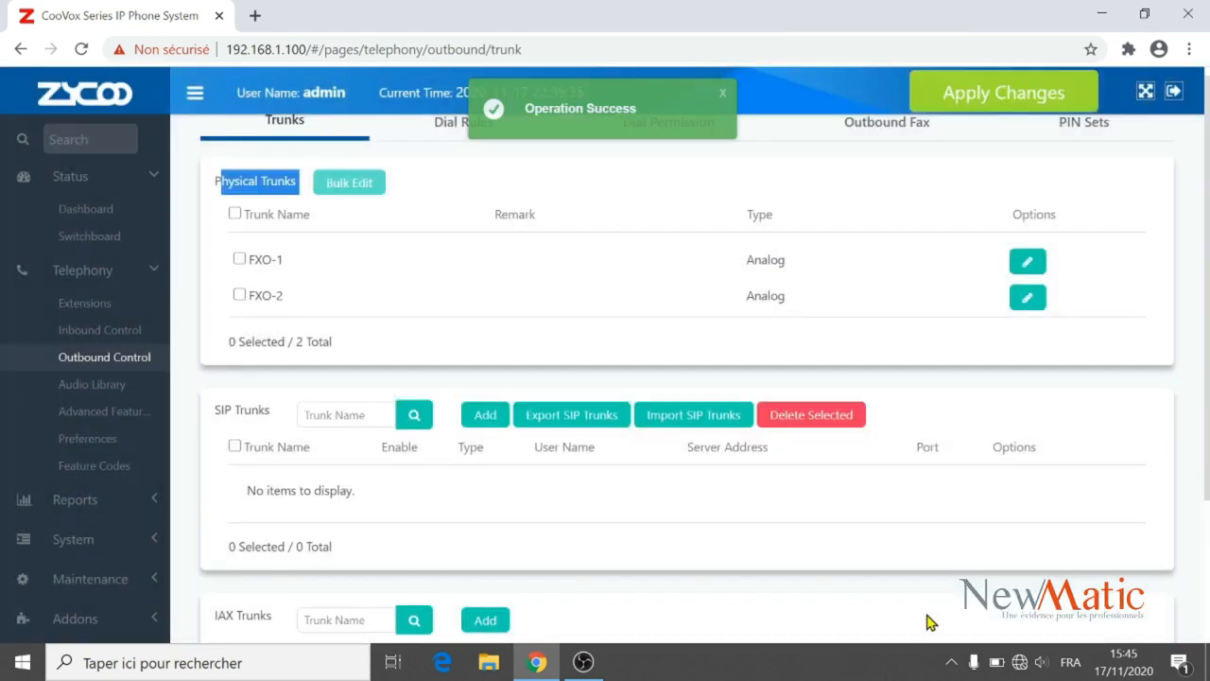
pyautogui.click(1008, 102)
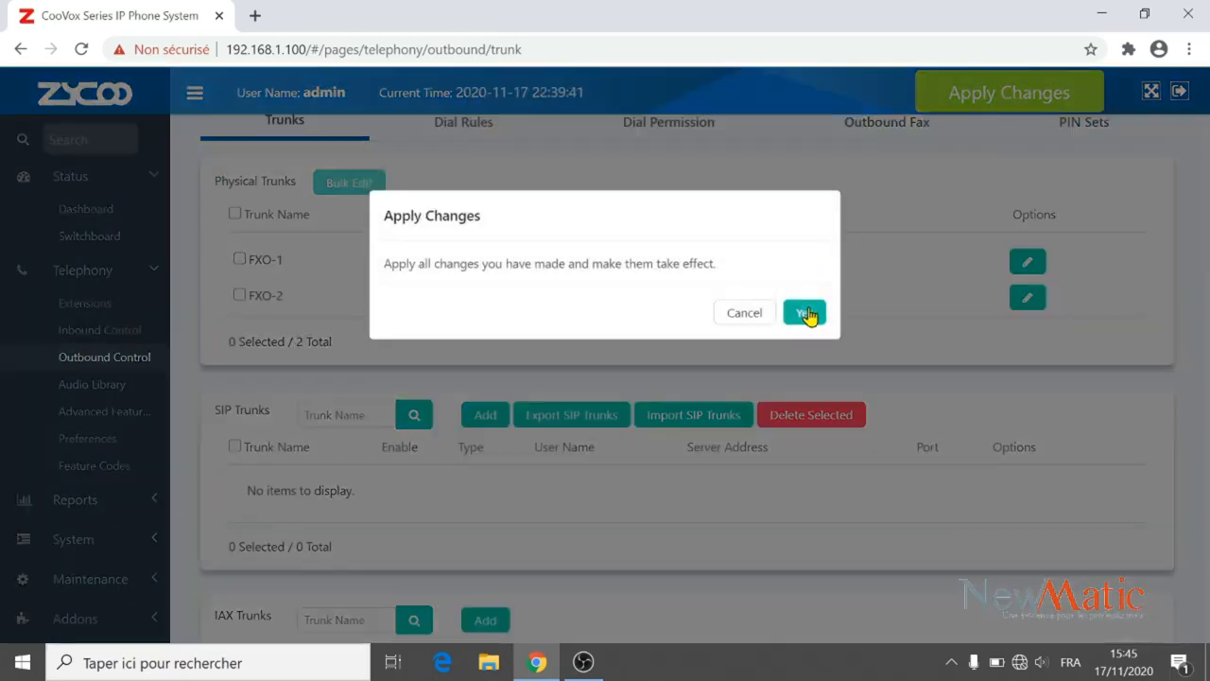
pyautogui.click(805, 314)
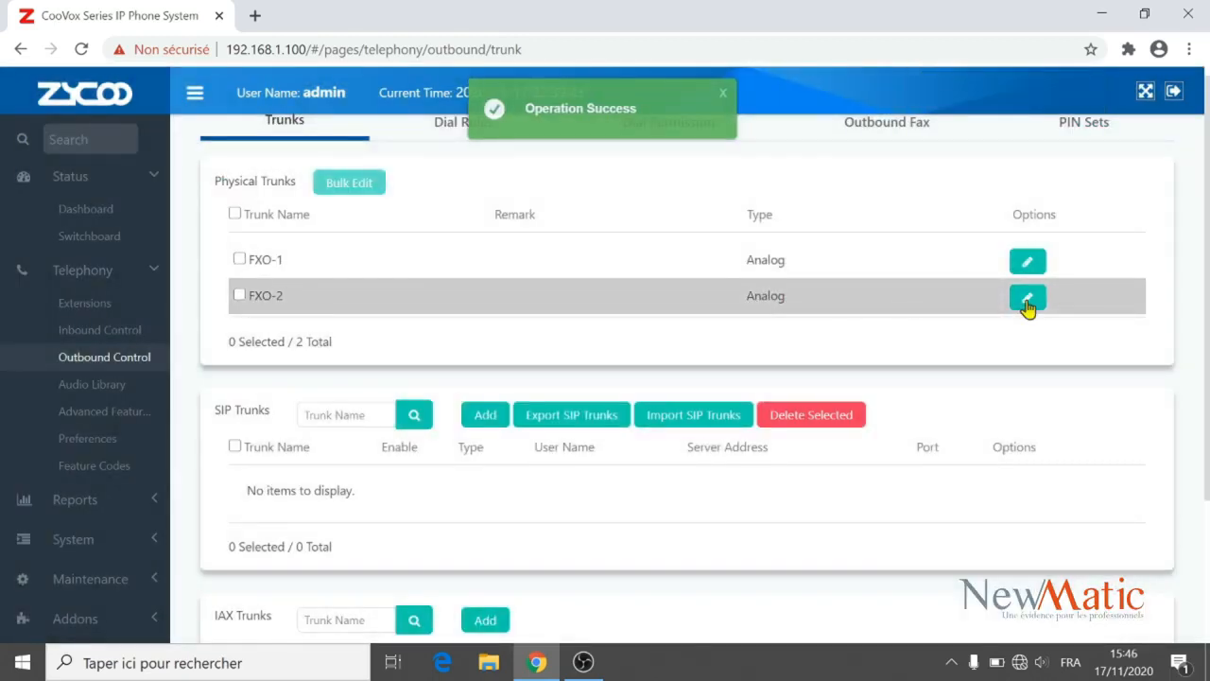
# Give FXO-2 Fax Detect On, Français prompts and In & Out call recording, then apply.
pyautogui.click(1028, 299)
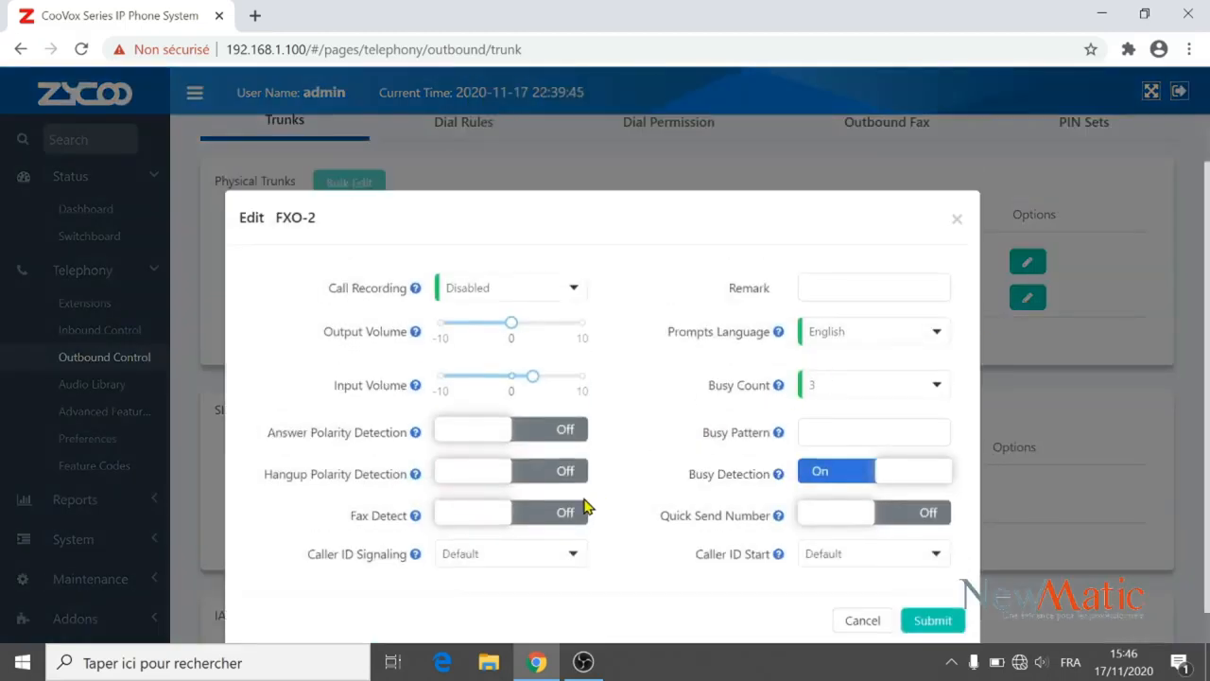
pyautogui.click(554, 520)
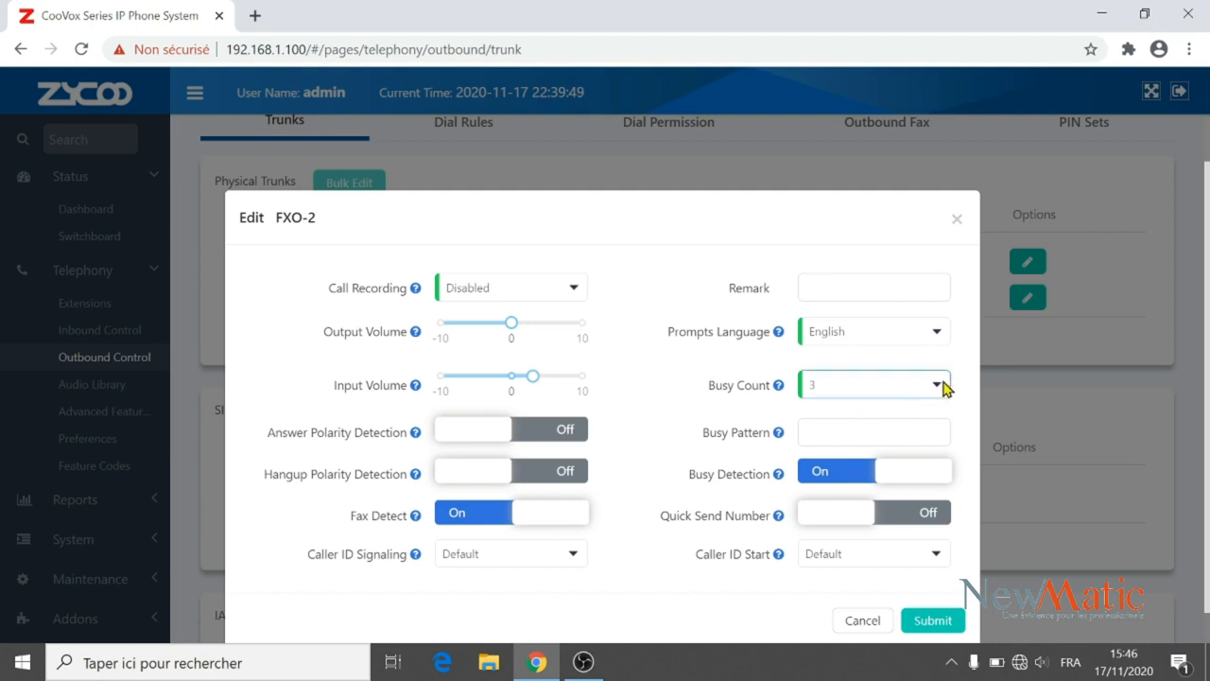
pyautogui.click(935, 332)
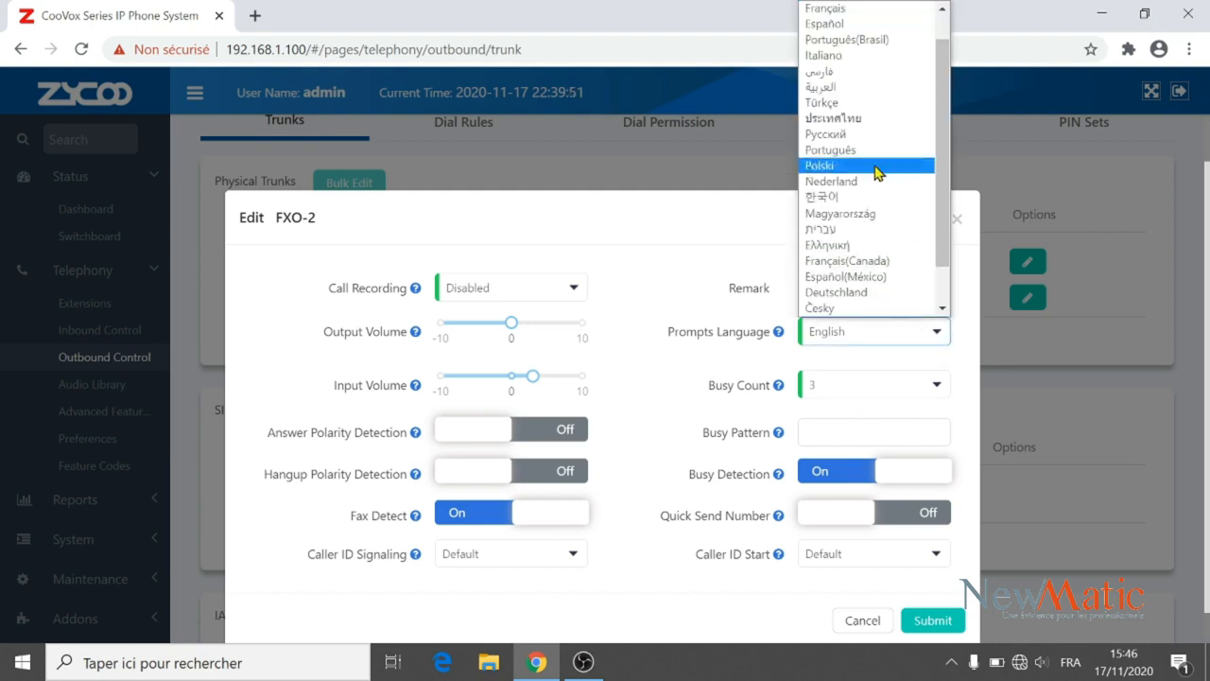
pyautogui.click(848, 12)
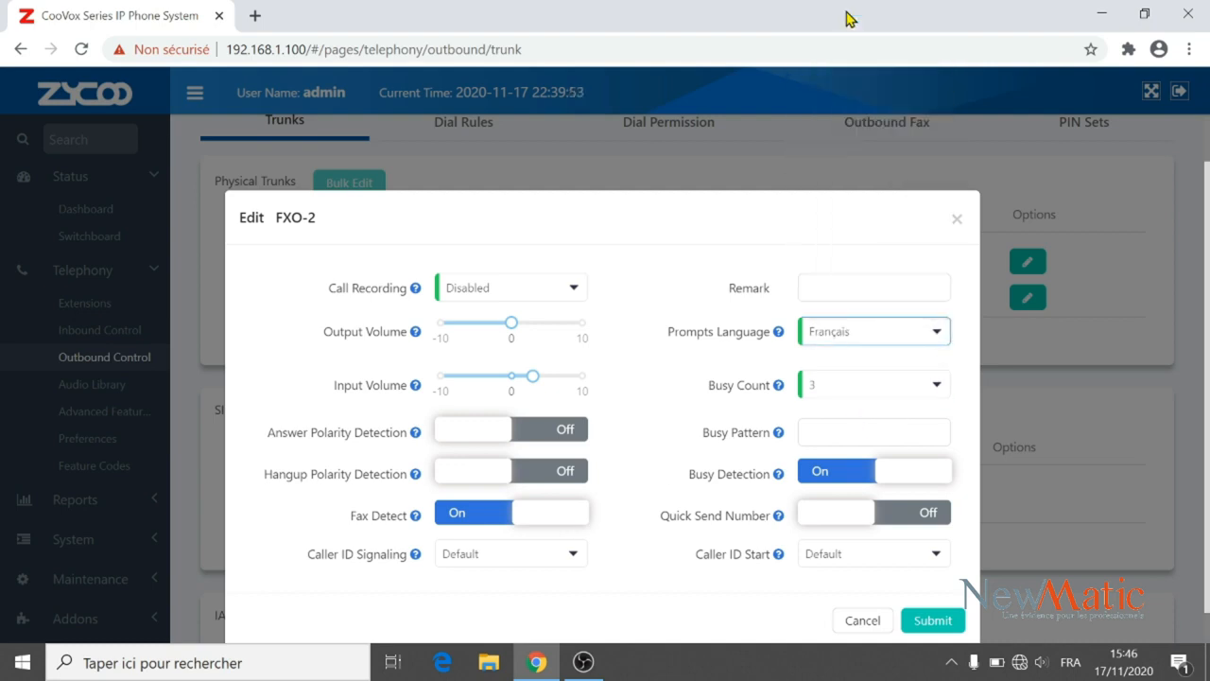
pyautogui.click(571, 293)
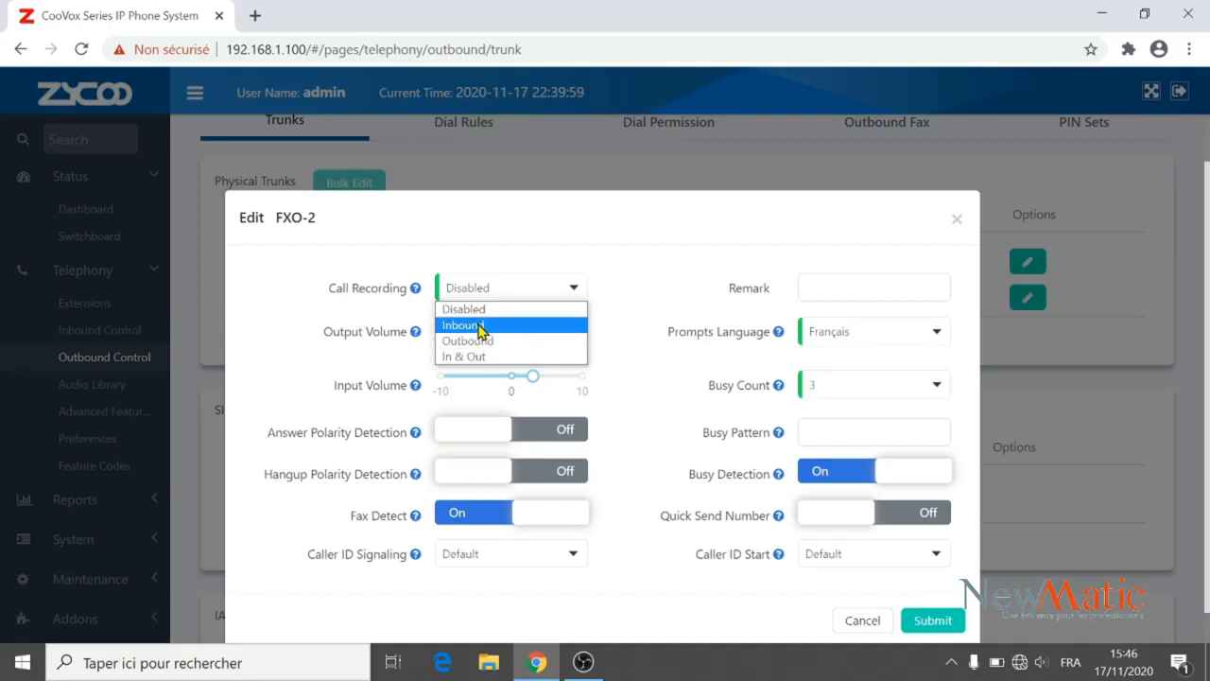
pyautogui.click(480, 362)
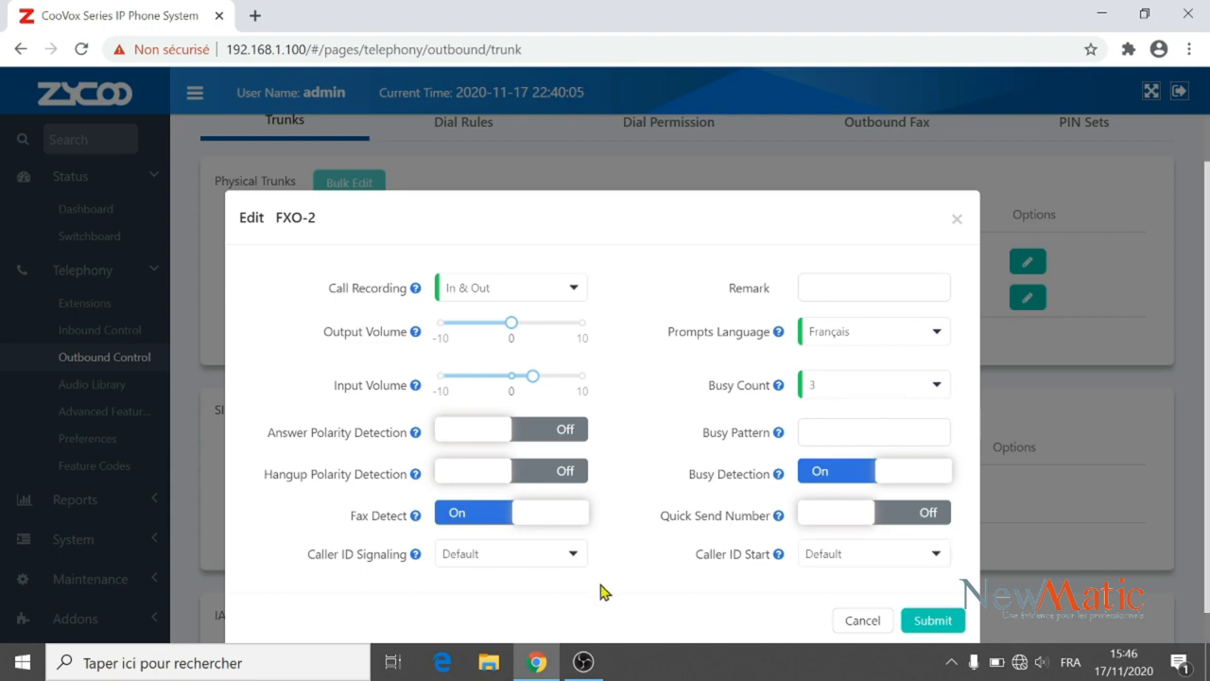
pyautogui.click(925, 624)
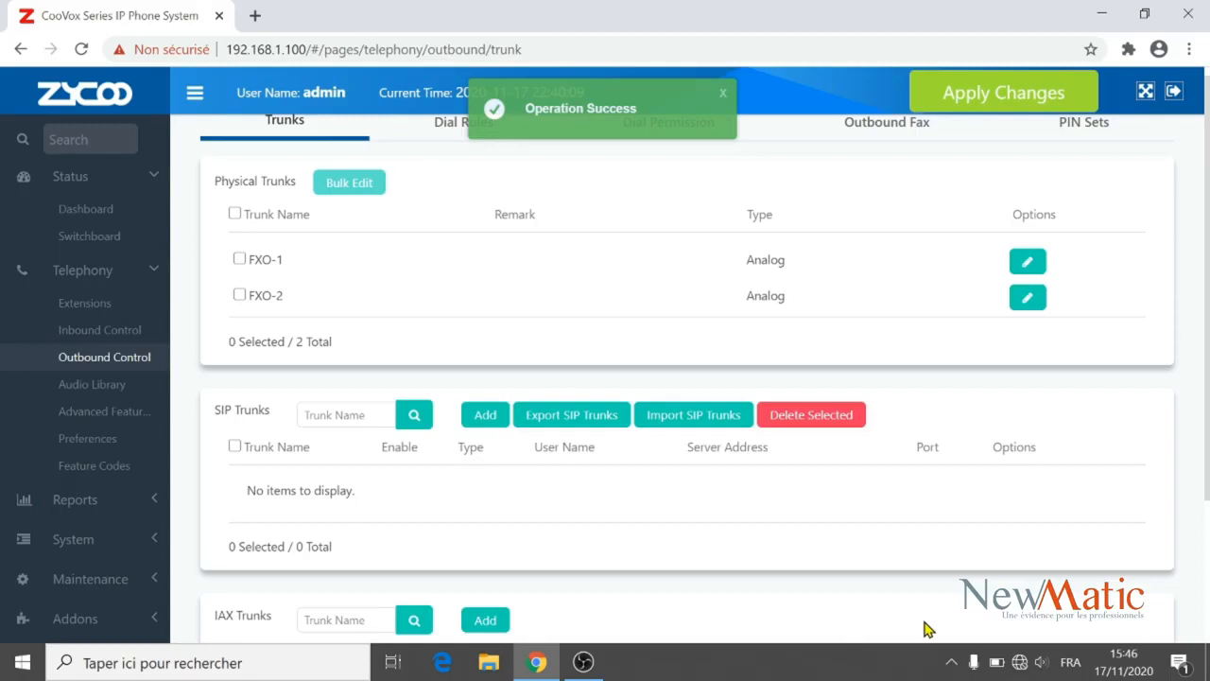
pyautogui.click(955, 112)
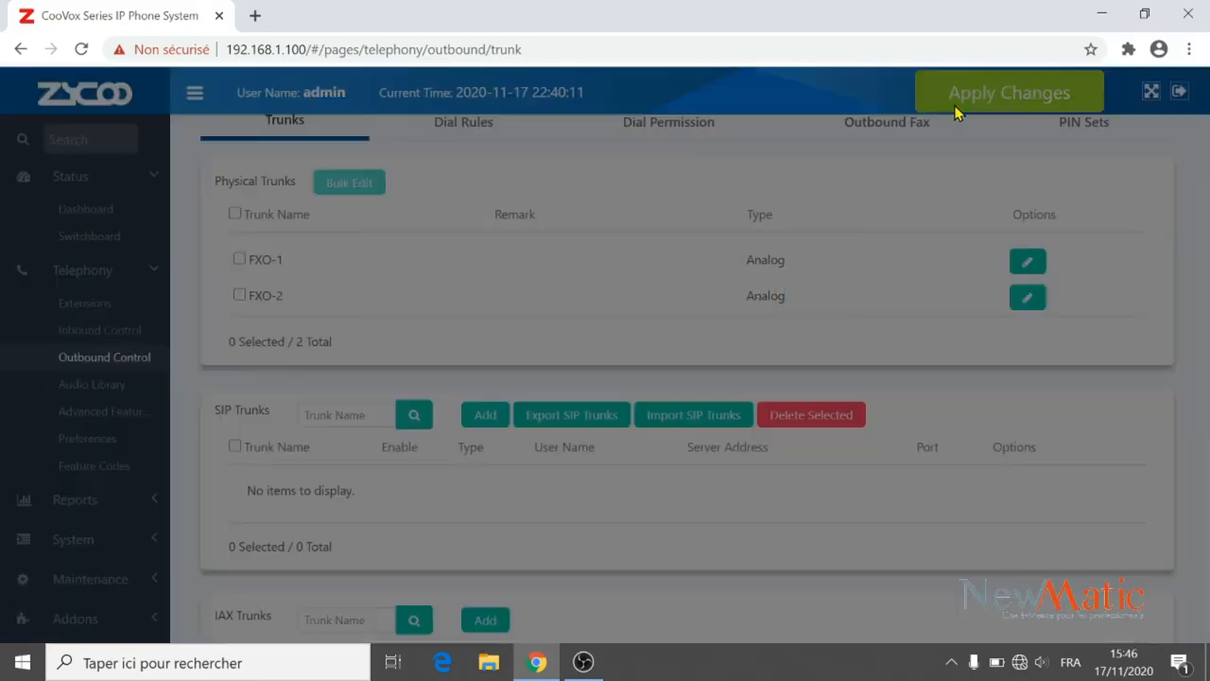
pyautogui.click(794, 318)
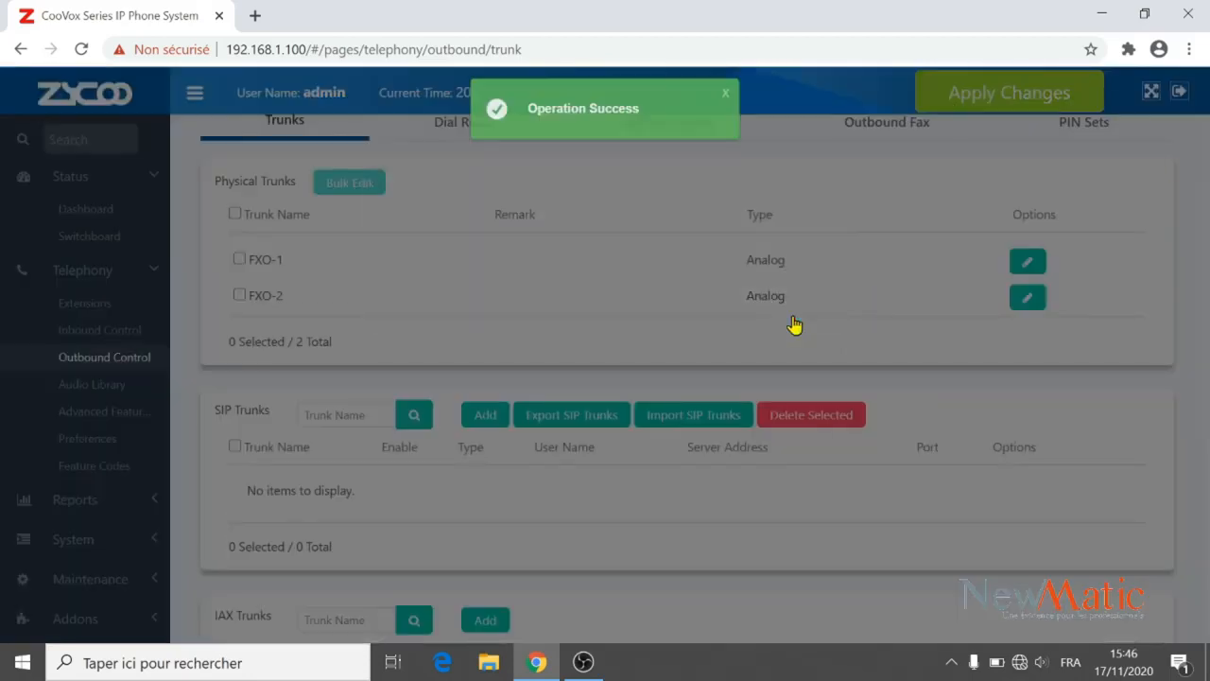
# Look over the Physical, SIP and IAX trunk lists, then show the empty Dial Rules page.
pyautogui.moveTo(1207, 254); pyautogui.dragTo(1208, 341)
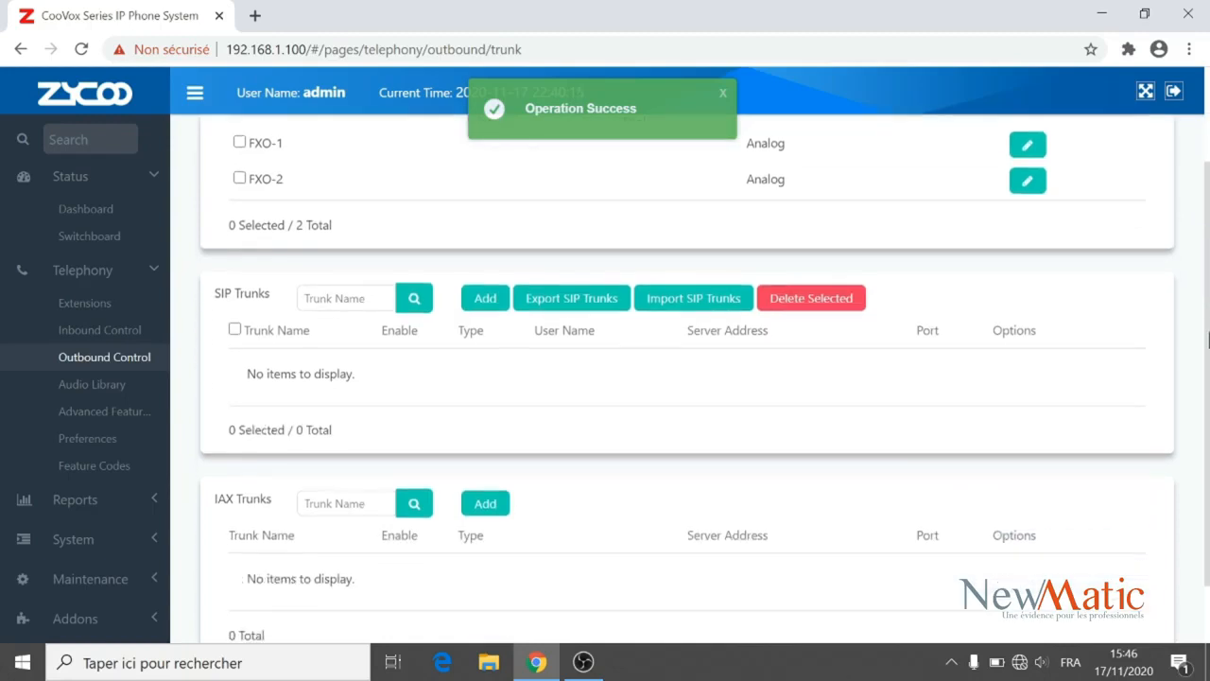
pyautogui.moveTo(275, 301); pyautogui.dragTo(214, 299)
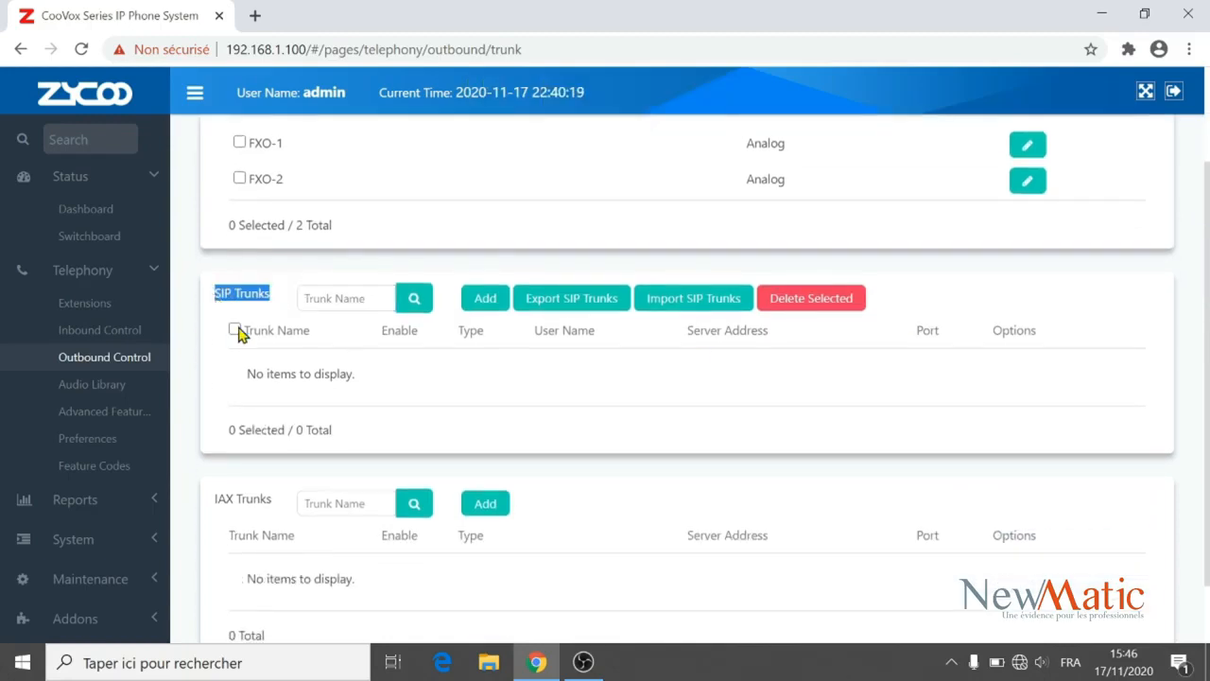
pyautogui.moveTo(274, 498); pyautogui.dragTo(197, 508)
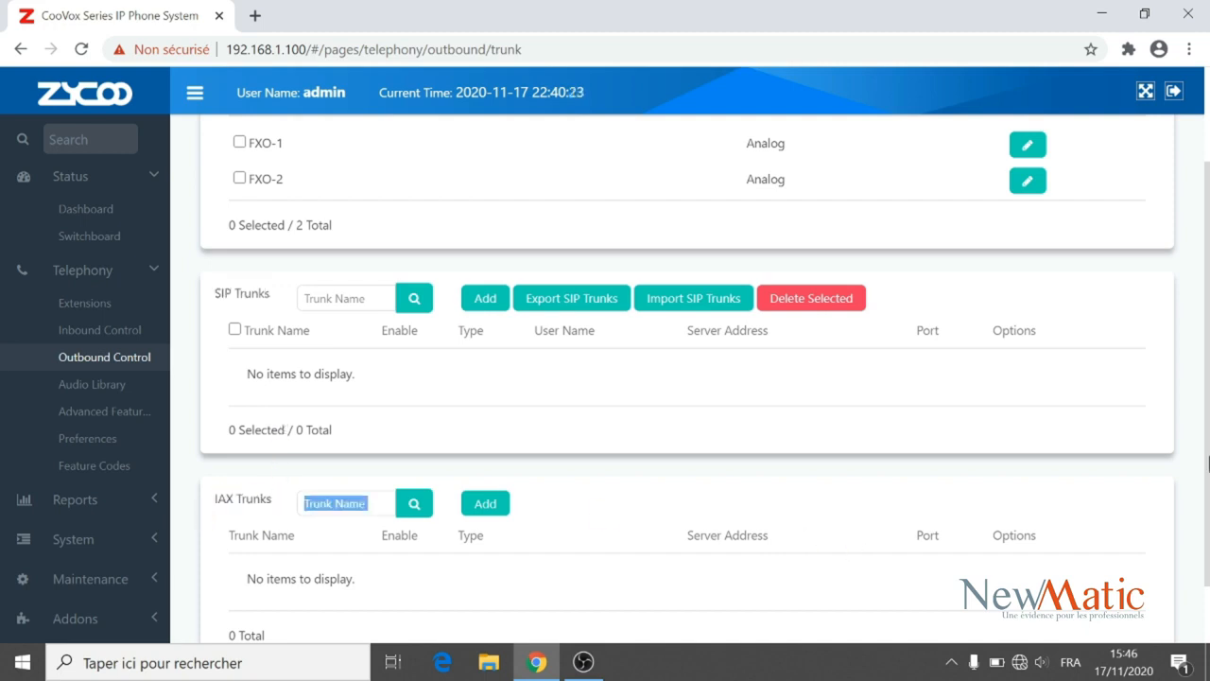
pyautogui.scroll(-1, 1206, 466)
pyautogui.scroll(2, 1207, 465)
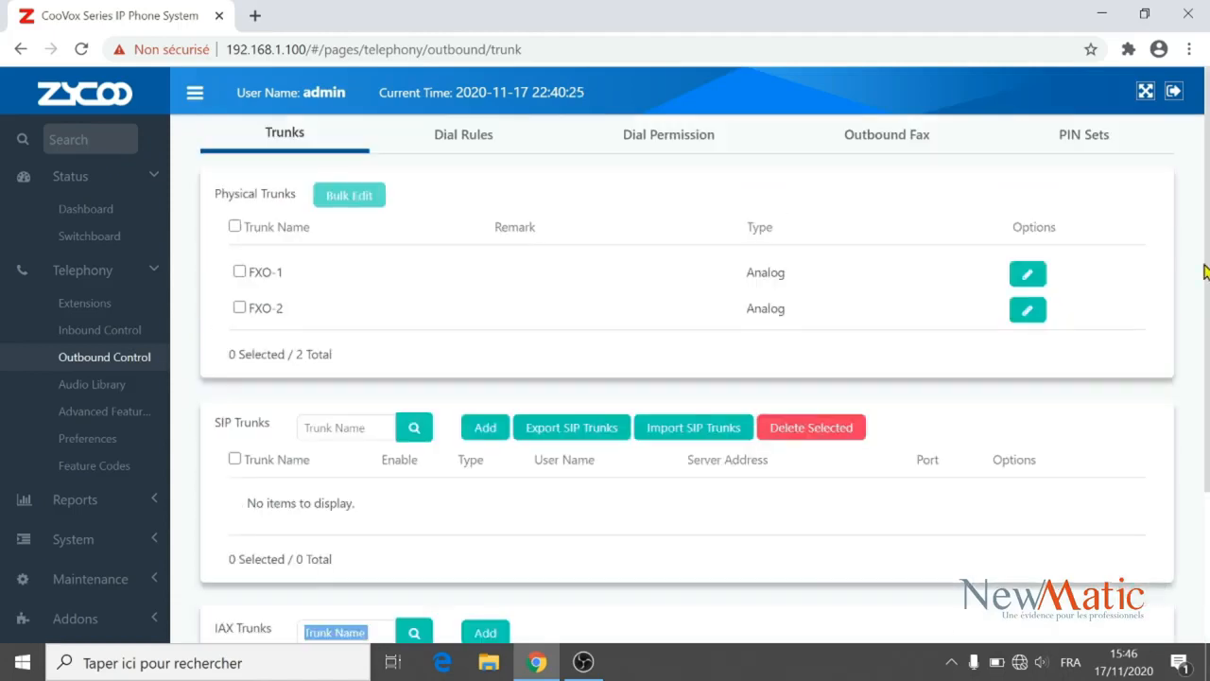
pyautogui.click(462, 136)
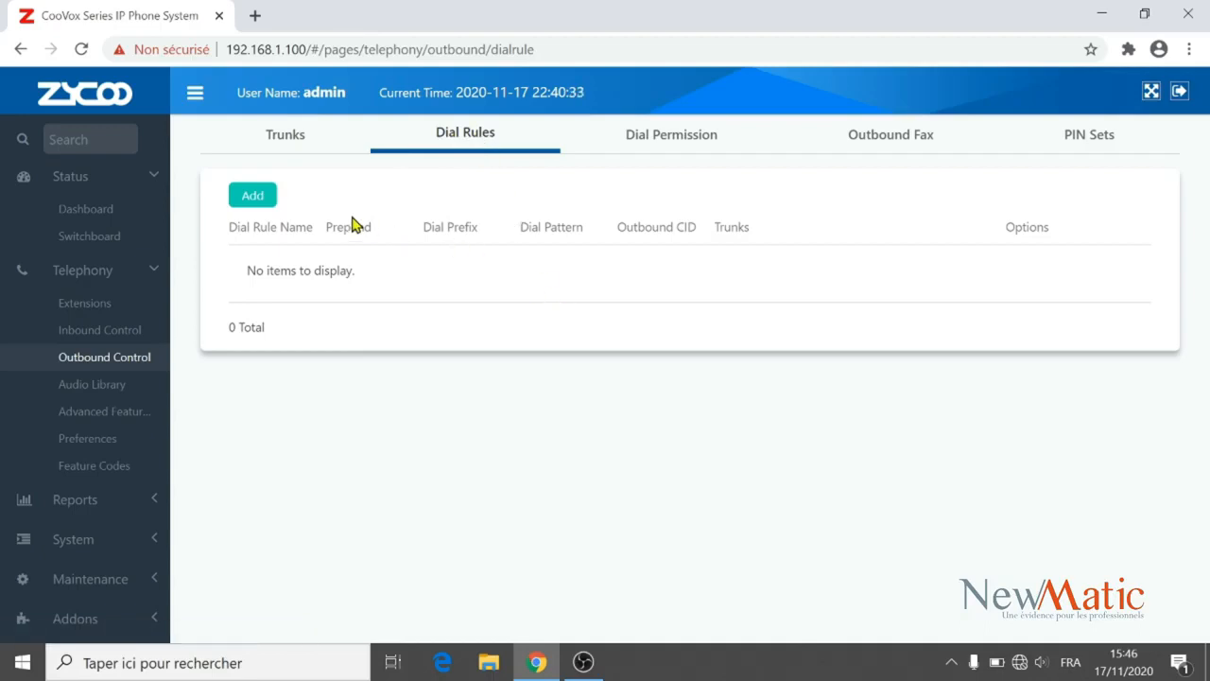
# Start a new outbound dial rule named 'out' with dial pattern XXX.
pyautogui.click(256, 197)
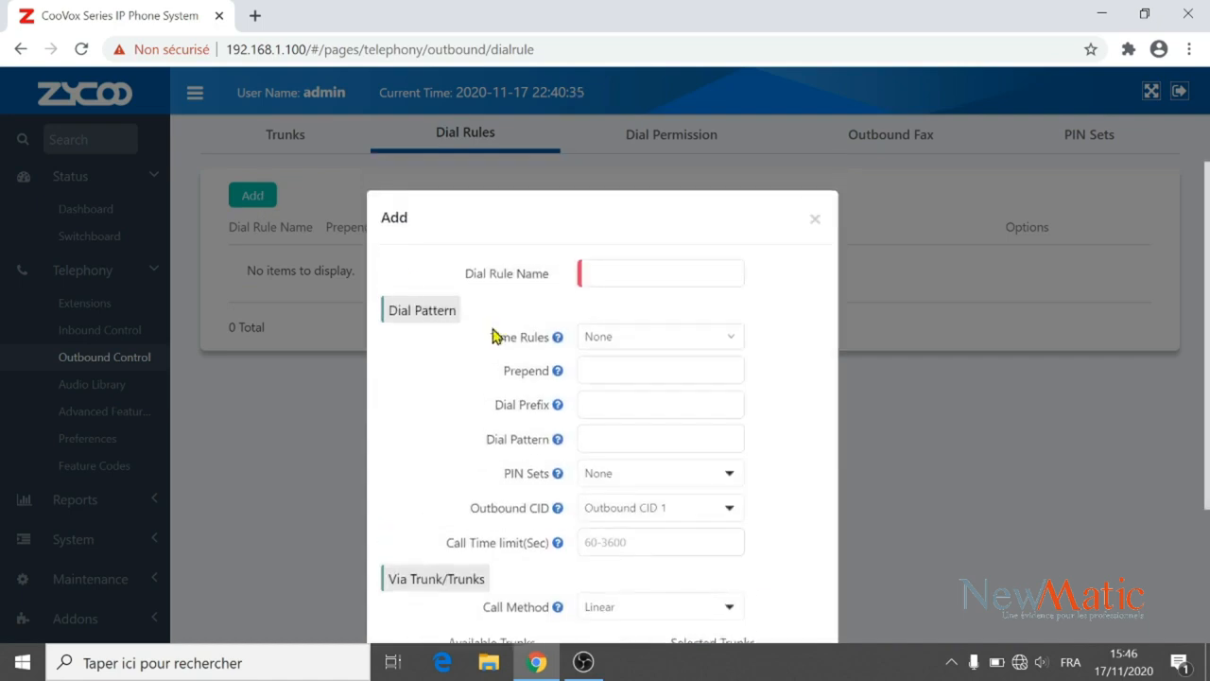
pyautogui.click(585, 268)
pyautogui.click(474, 279)
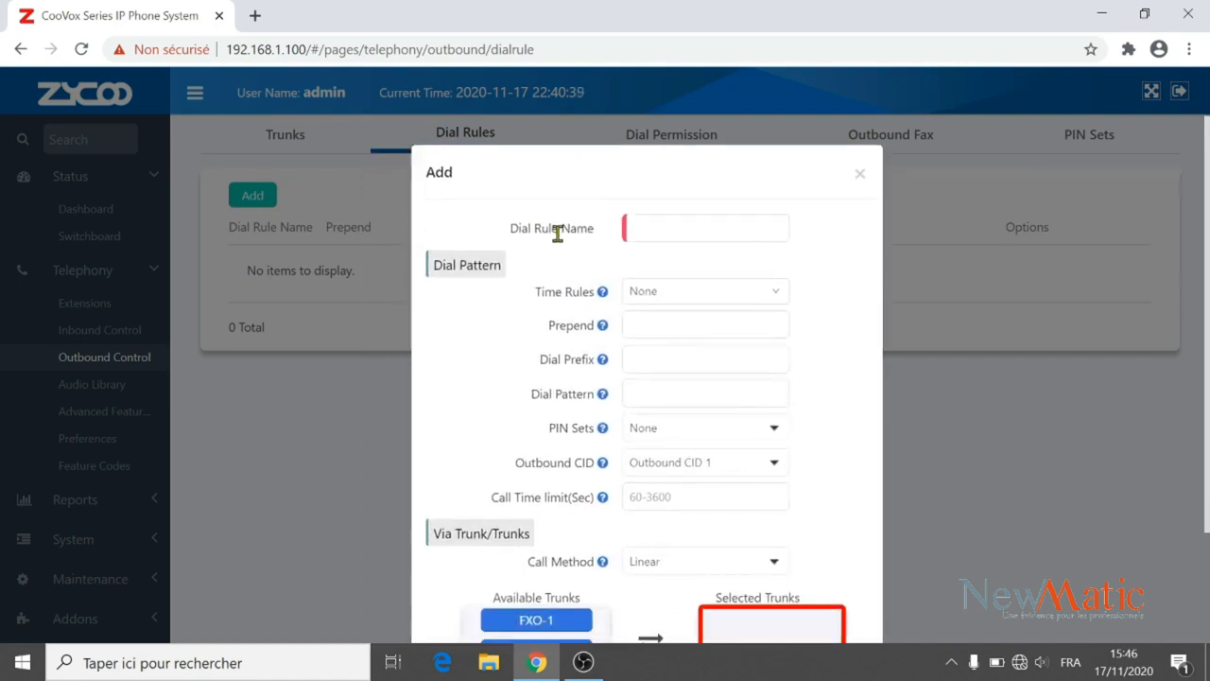
pyautogui.click(654, 235)
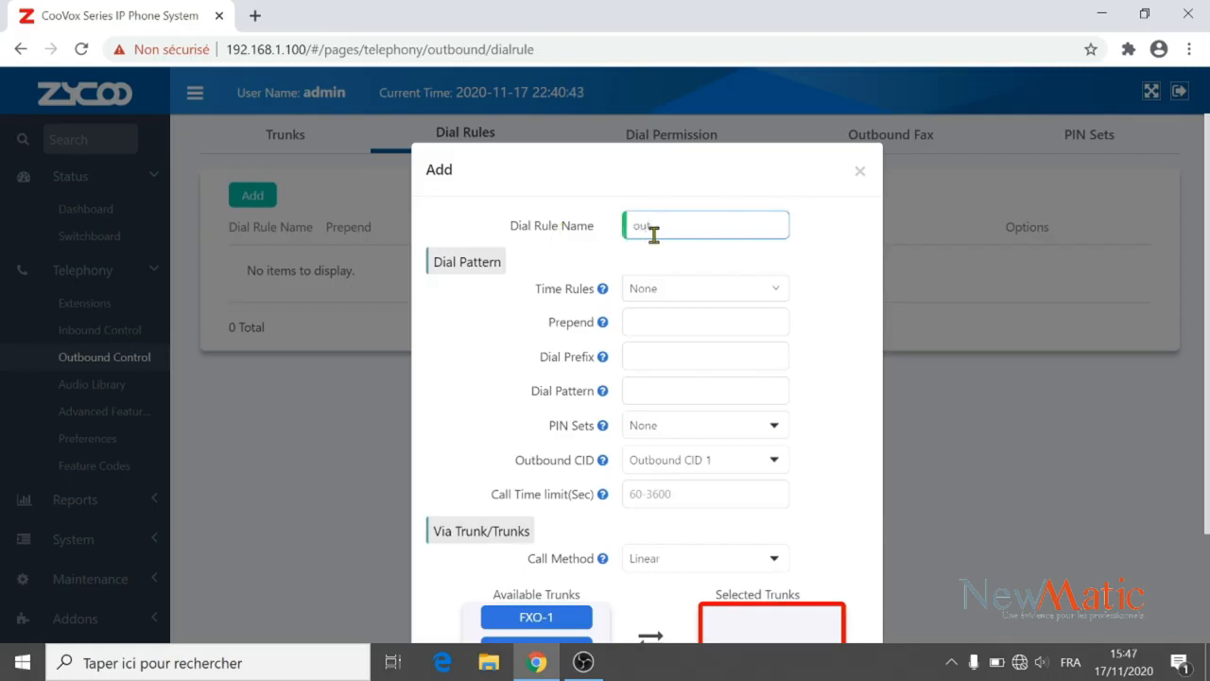
pyautogui.click(739, 325)
pyautogui.moveTo(533, 390); pyautogui.dragTo(599, 319)
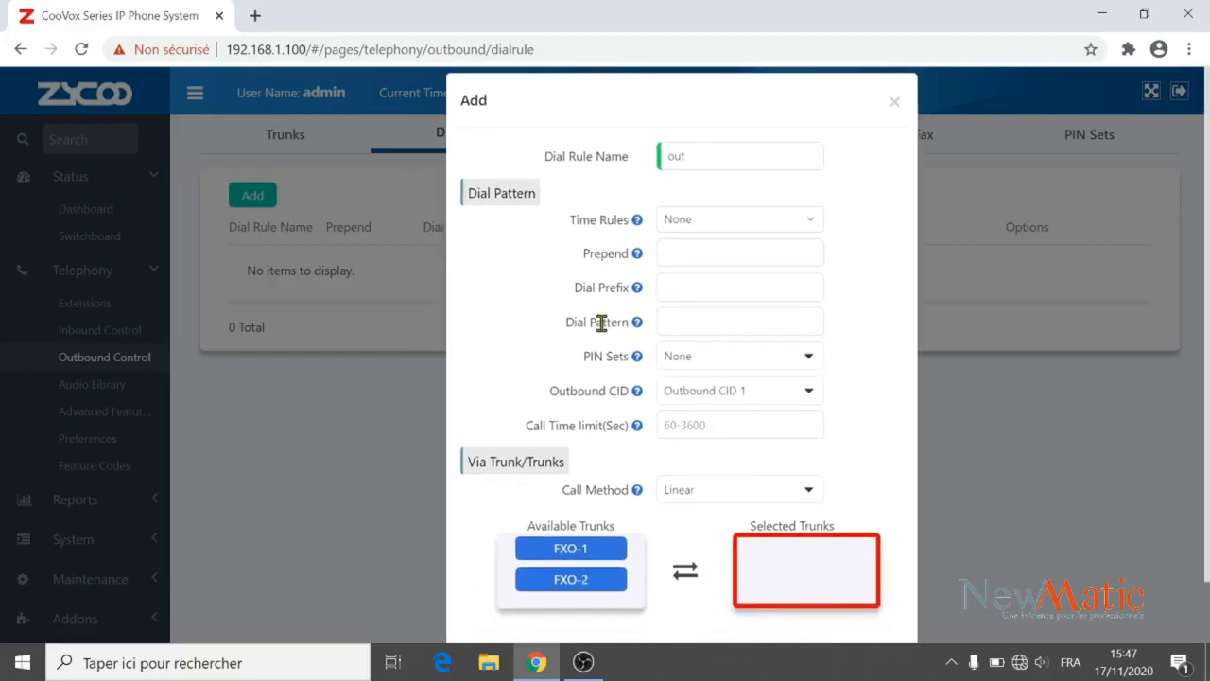
pyautogui.moveTo(639, 329)
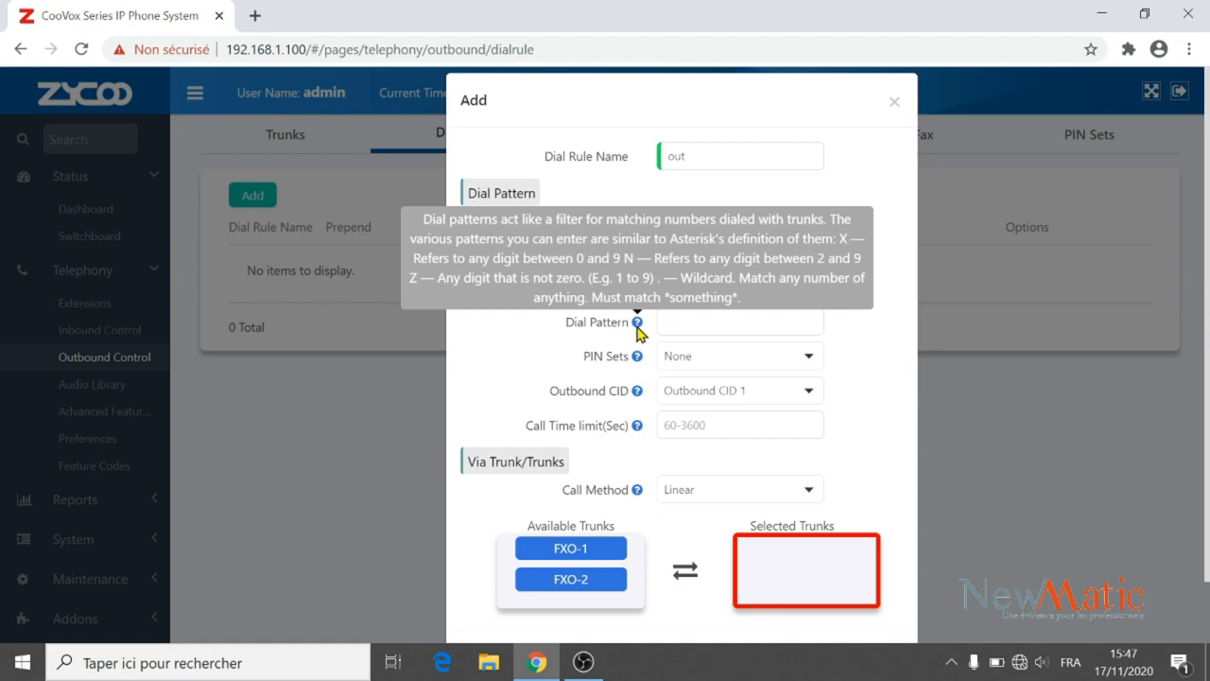
pyautogui.click(679, 322)
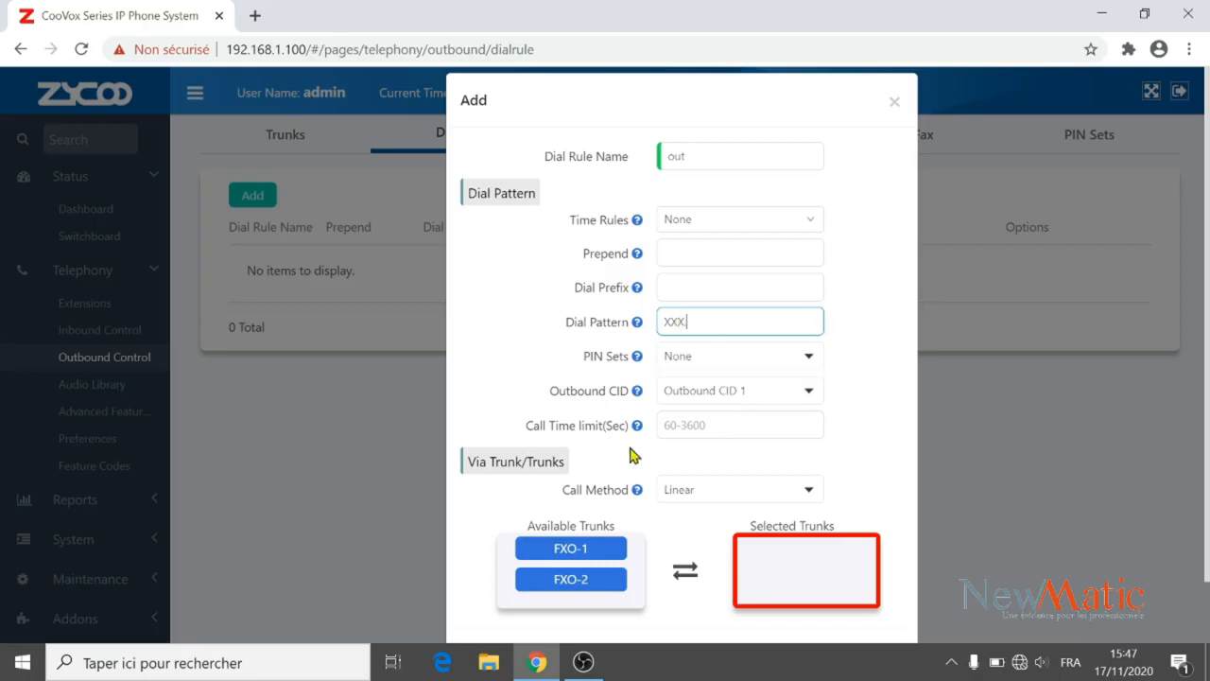
# Route the 'out' rule through trunks FXO-1 and FXO-2, save it, and apply the changes.
pyautogui.click(590, 548)
pyautogui.doubleClick(590, 549)
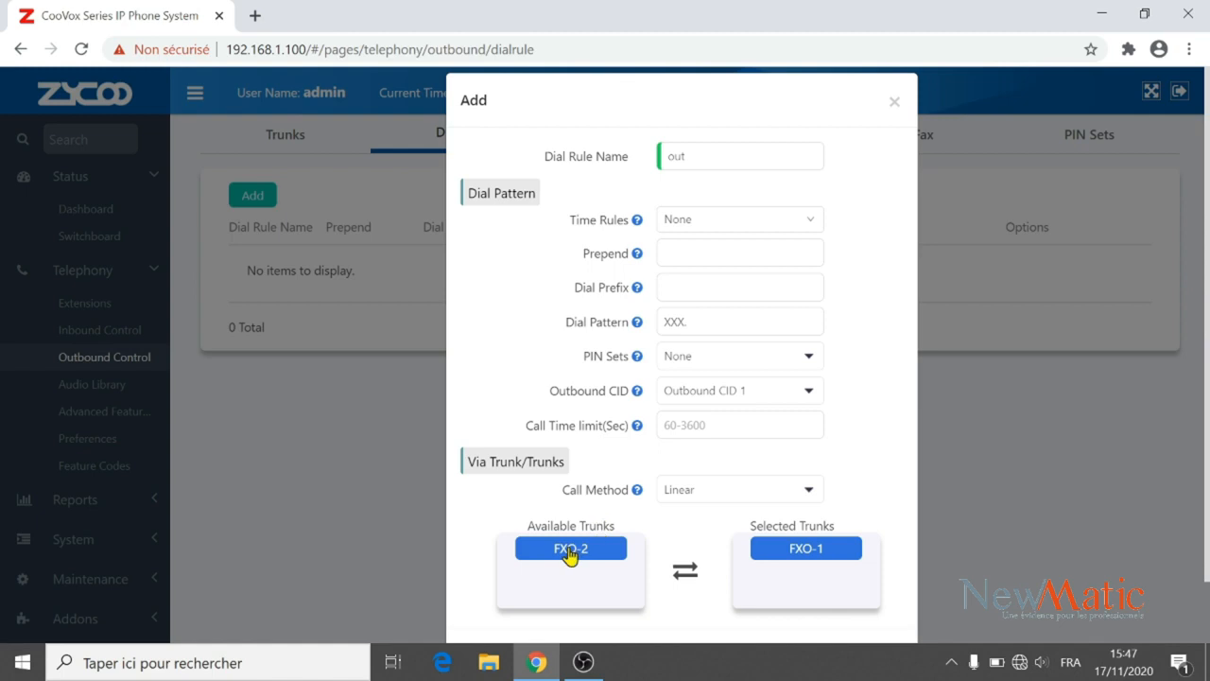
pyautogui.doubleClick(570, 552)
pyautogui.scroll(-1, 681, 378)
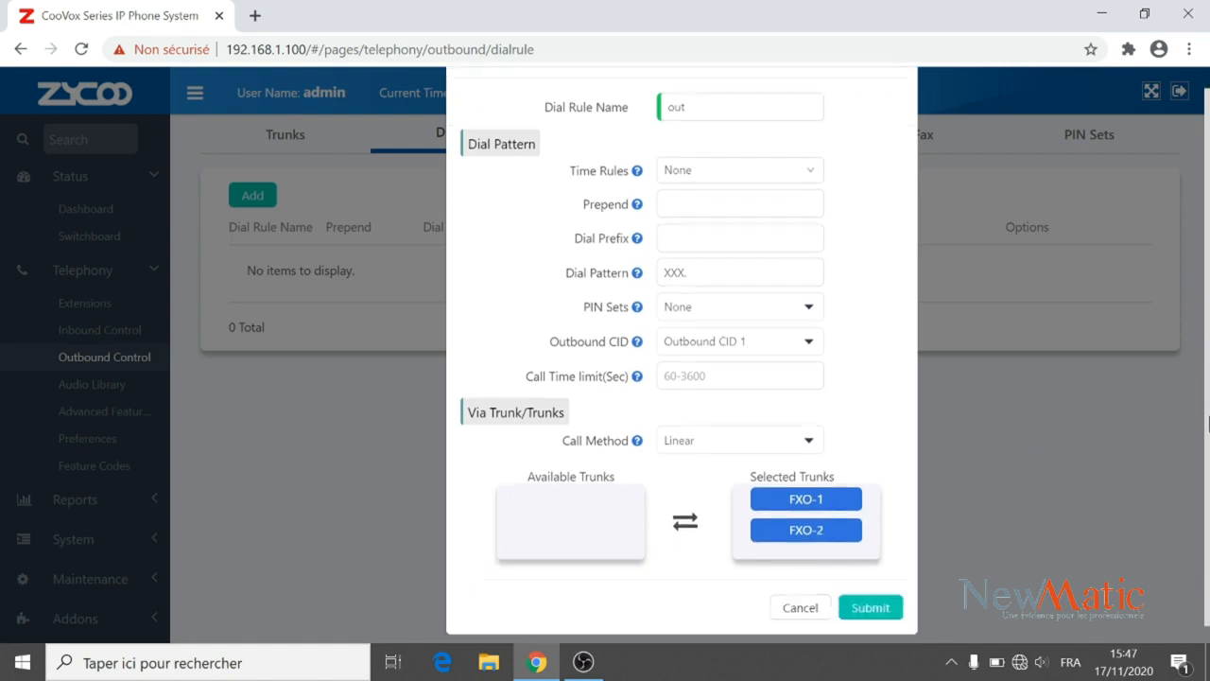
pyautogui.click(879, 591)
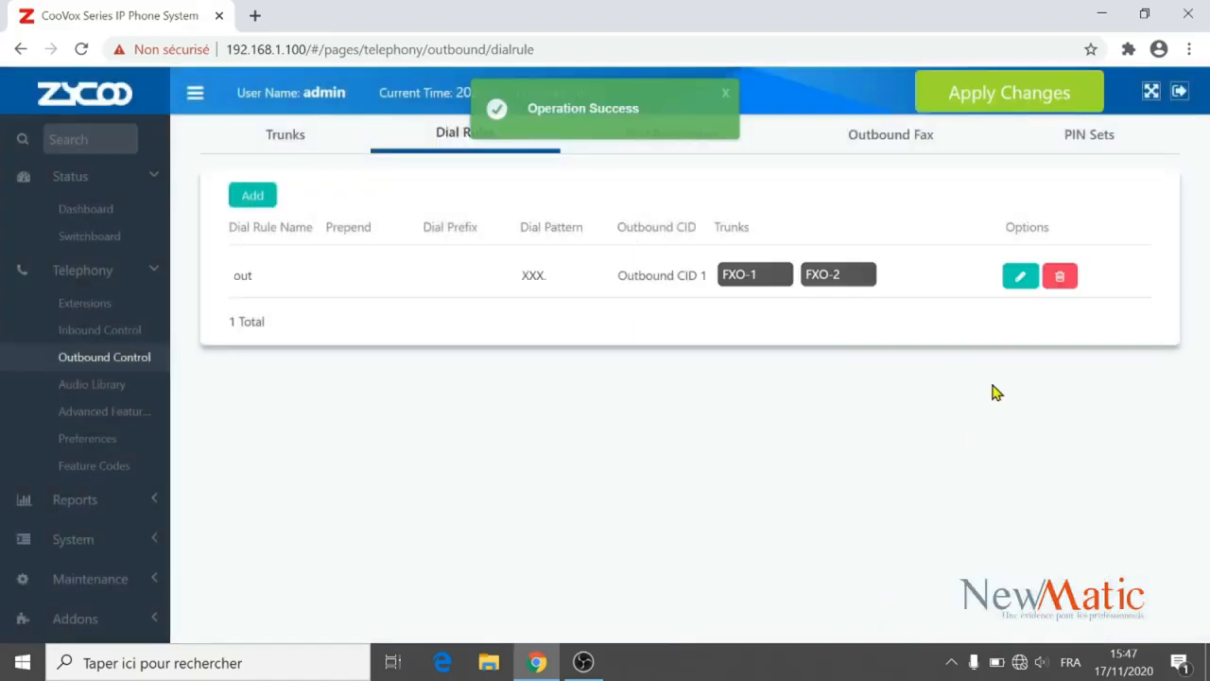
pyautogui.click(992, 111)
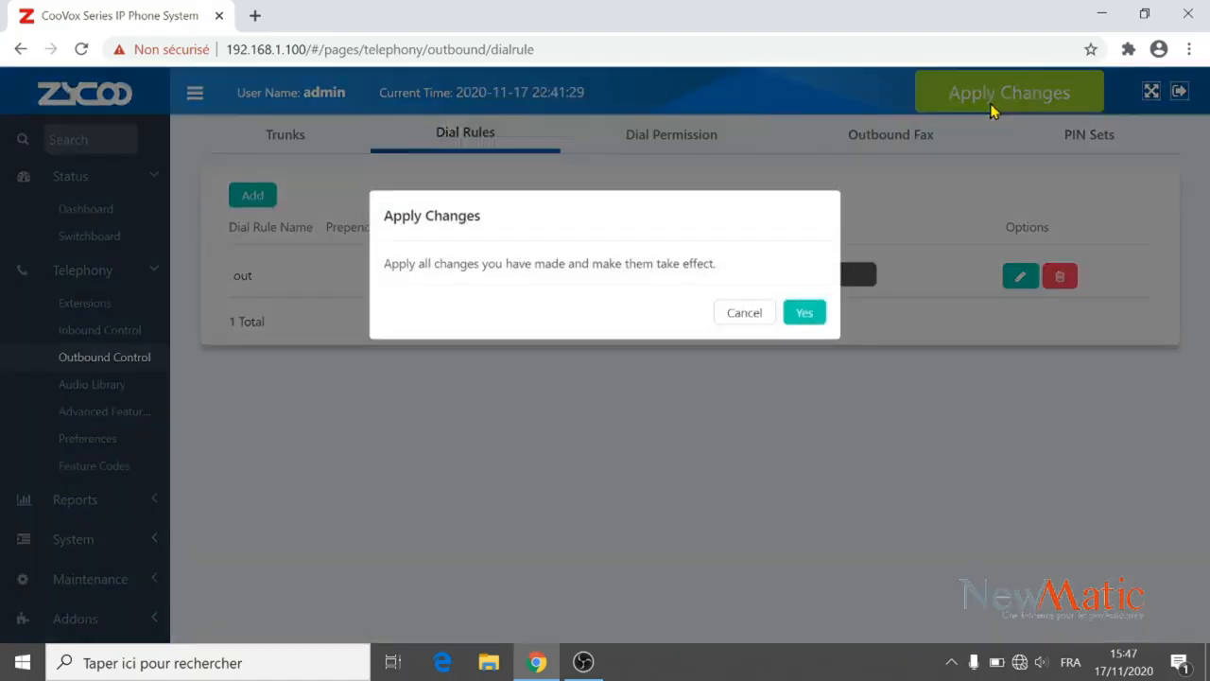
pyautogui.click(802, 318)
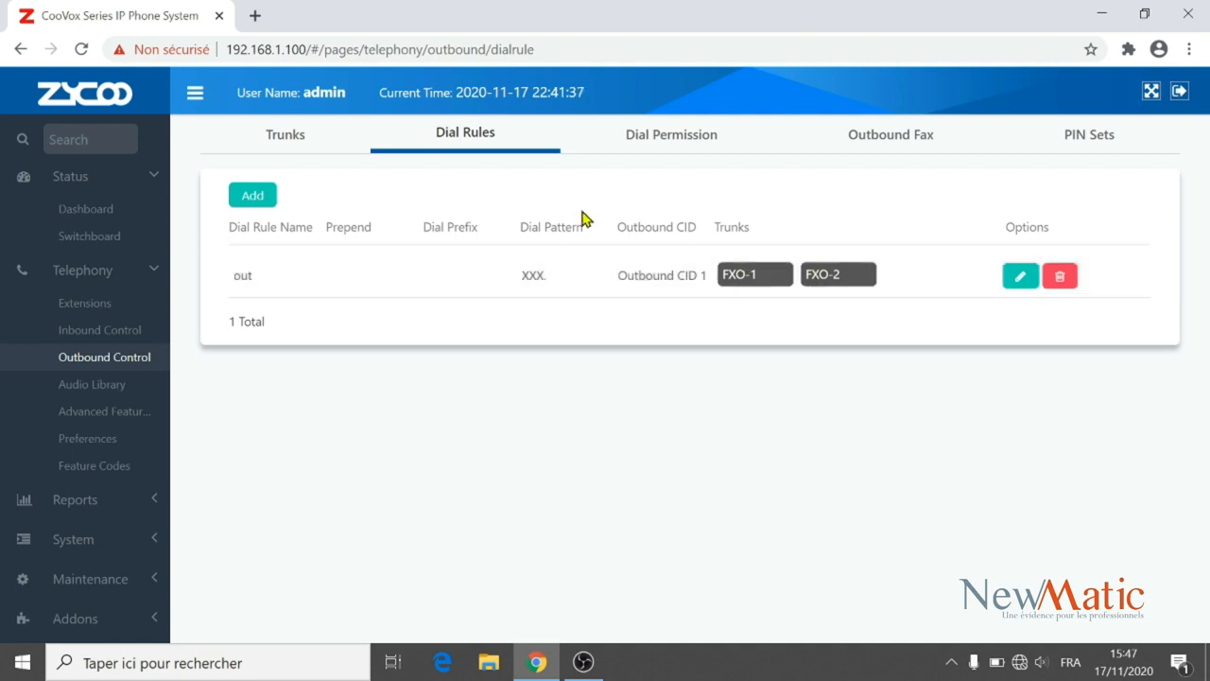
# Add a dial rule LINE1 with dial pattern XXX. and dial prefix 1.
pyautogui.click(253, 195)
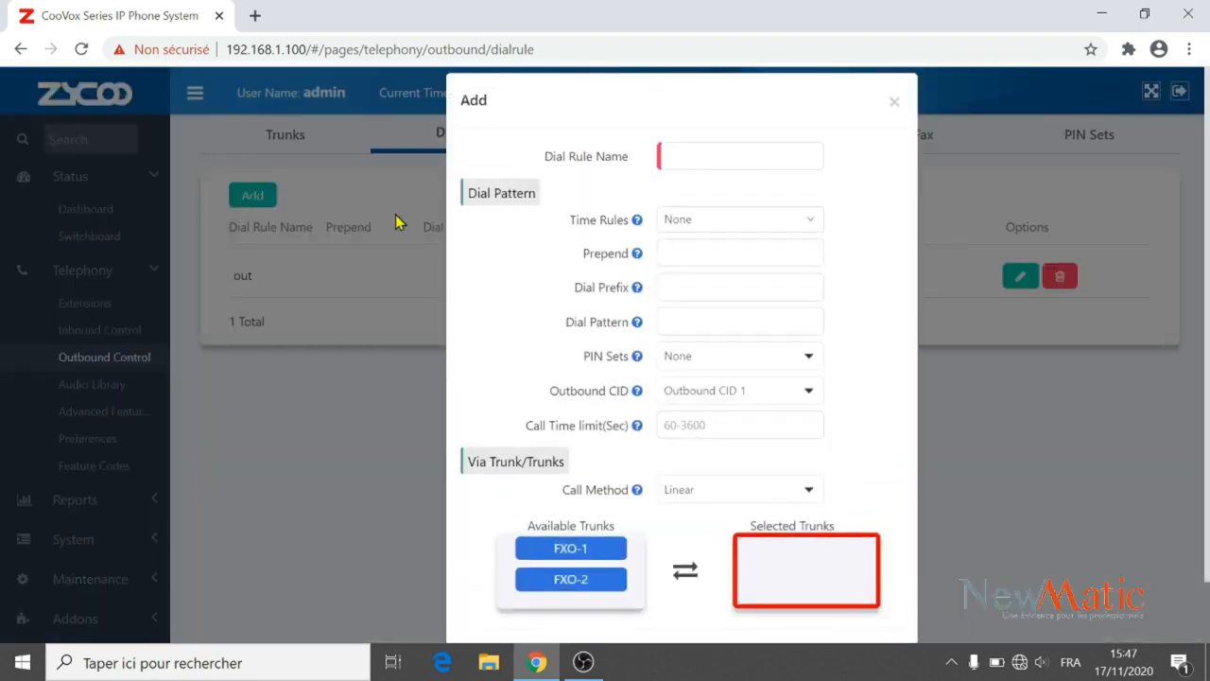
pyautogui.click(666, 155)
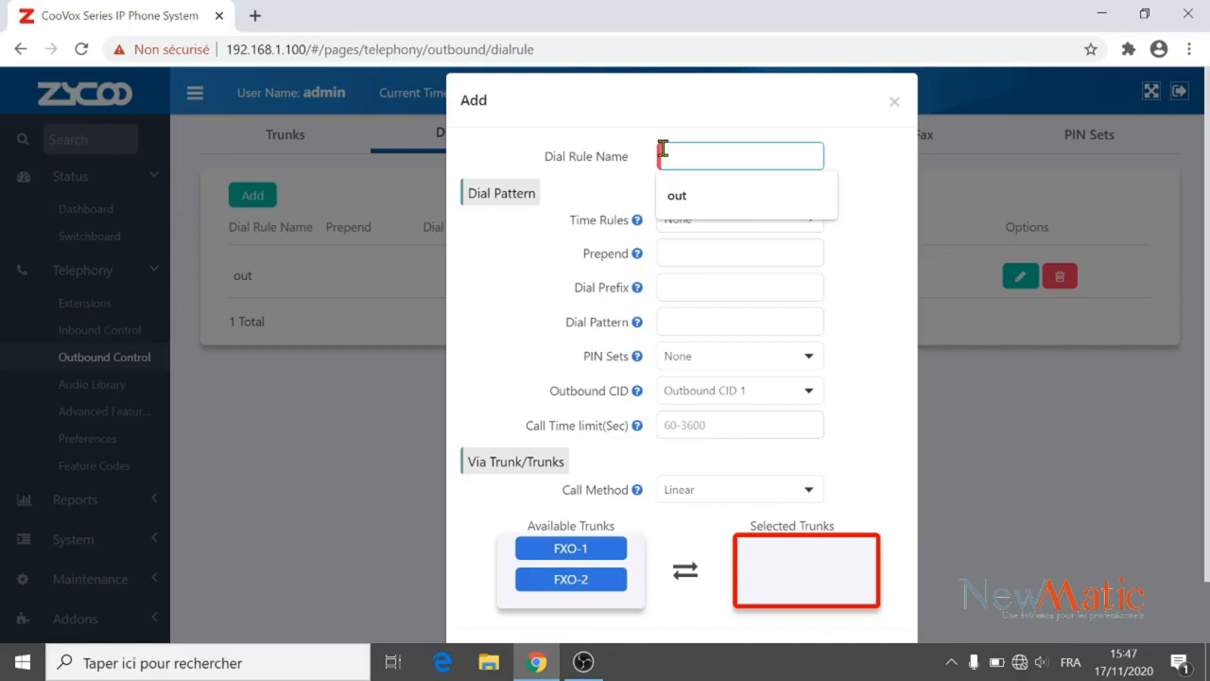
pyautogui.write('u')
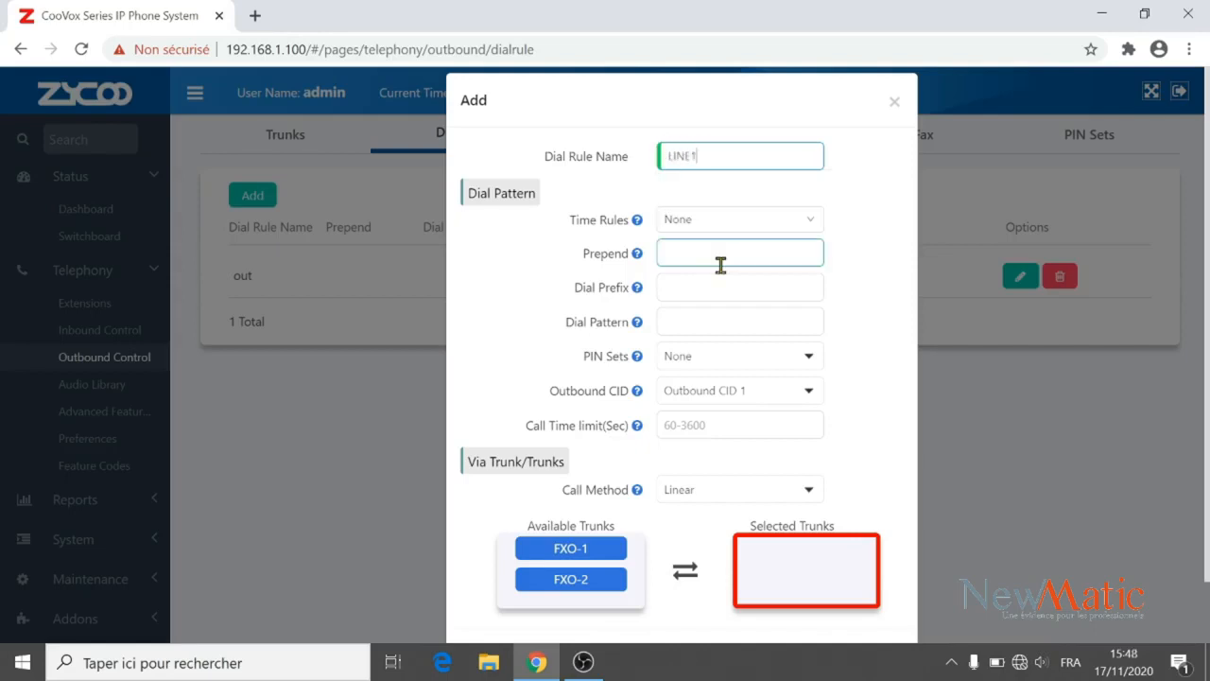
pyautogui.click(694, 321)
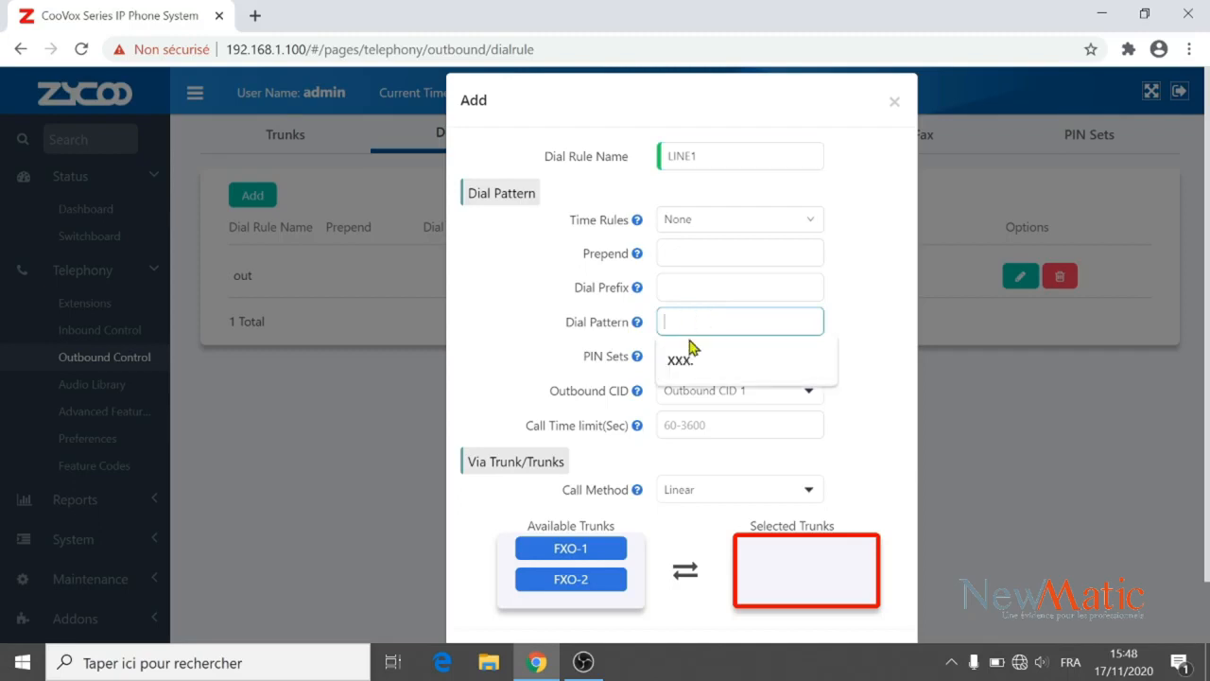
pyautogui.click(689, 358)
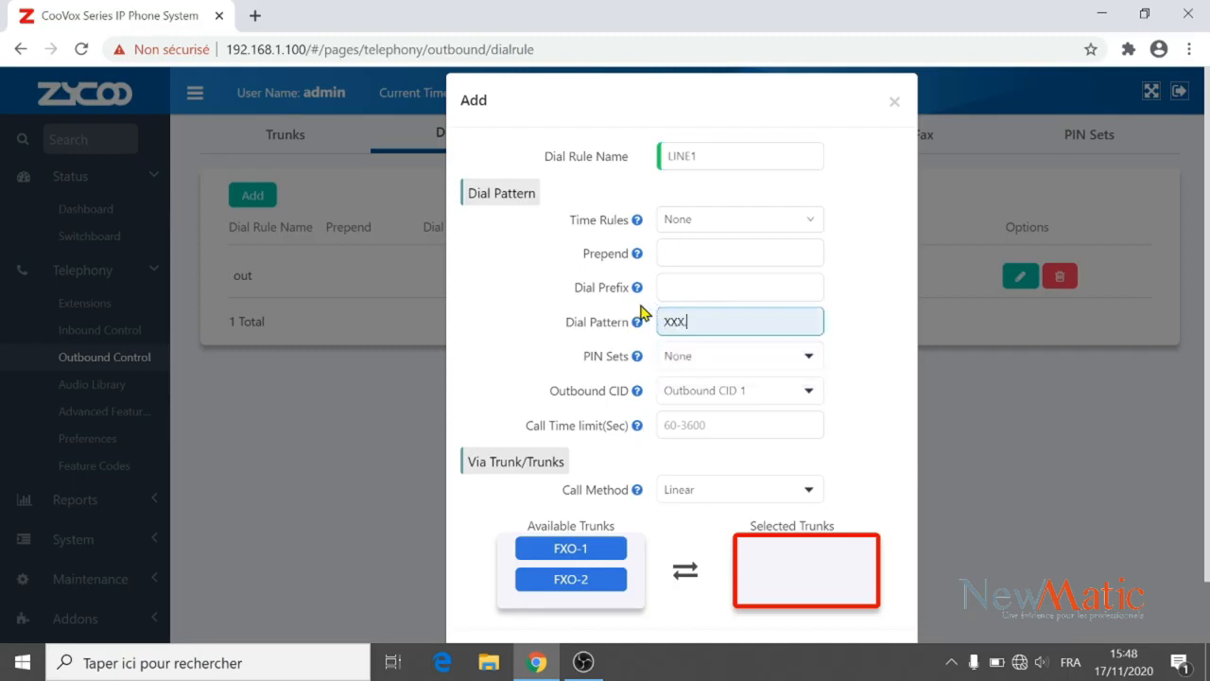
pyautogui.scroll(-1, 627, 290)
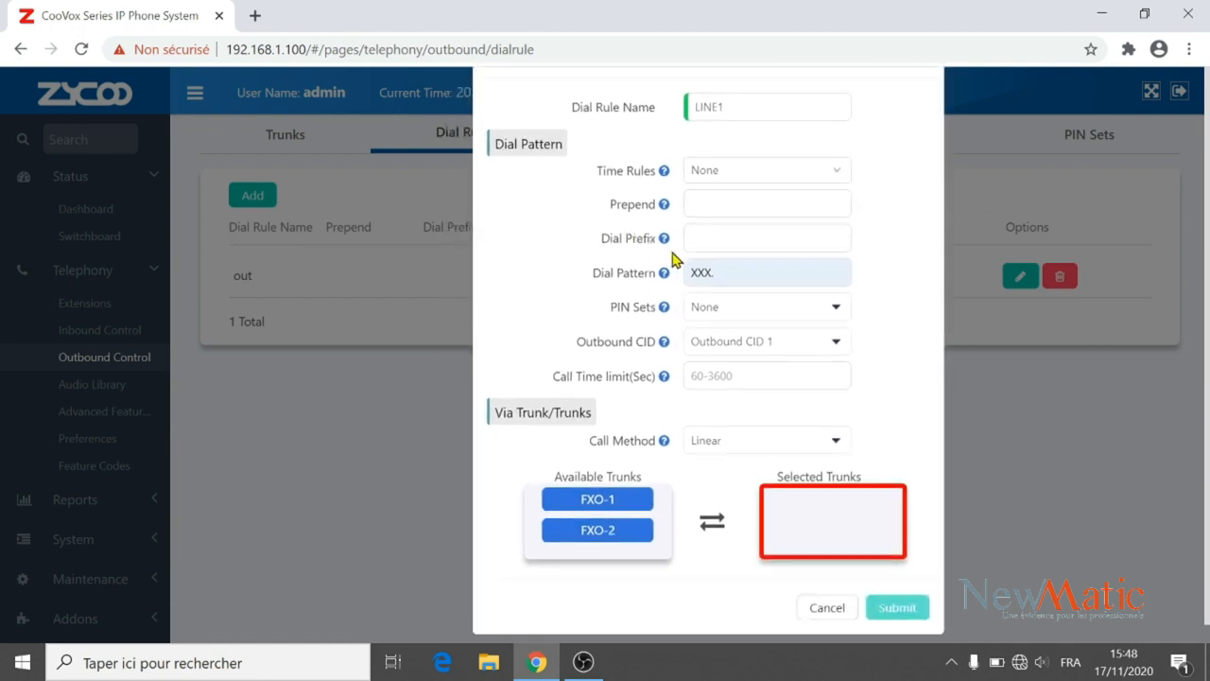
pyautogui.moveTo(667, 246)
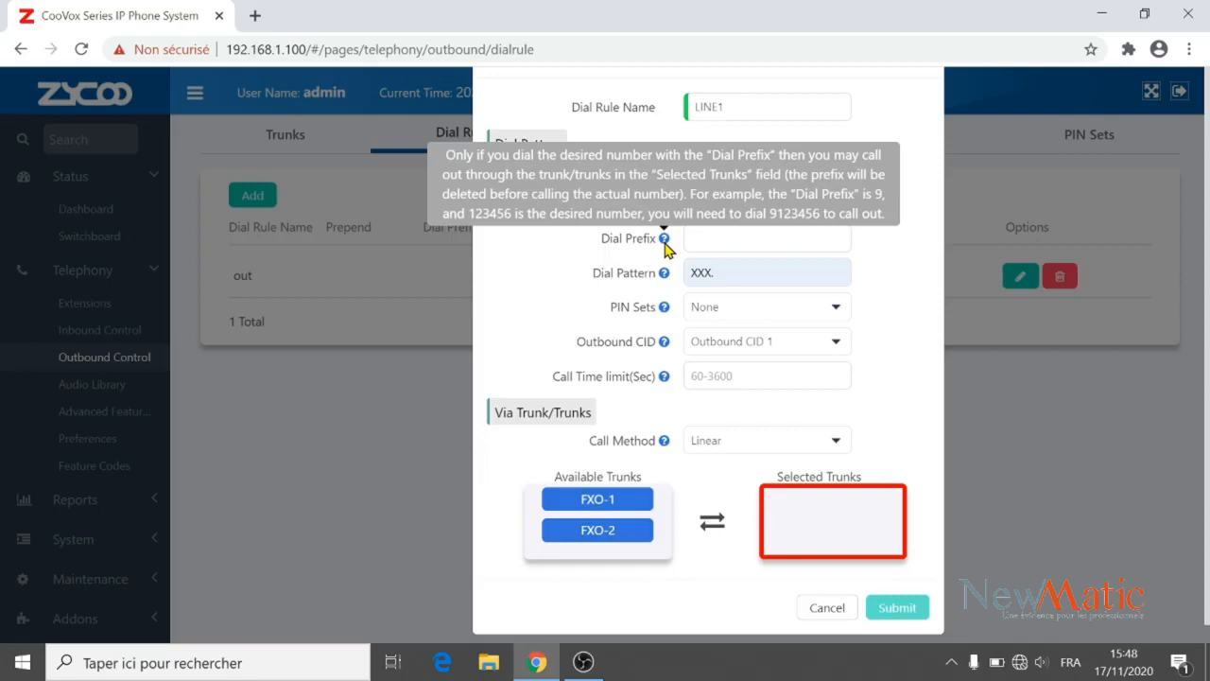
pyautogui.click(691, 242)
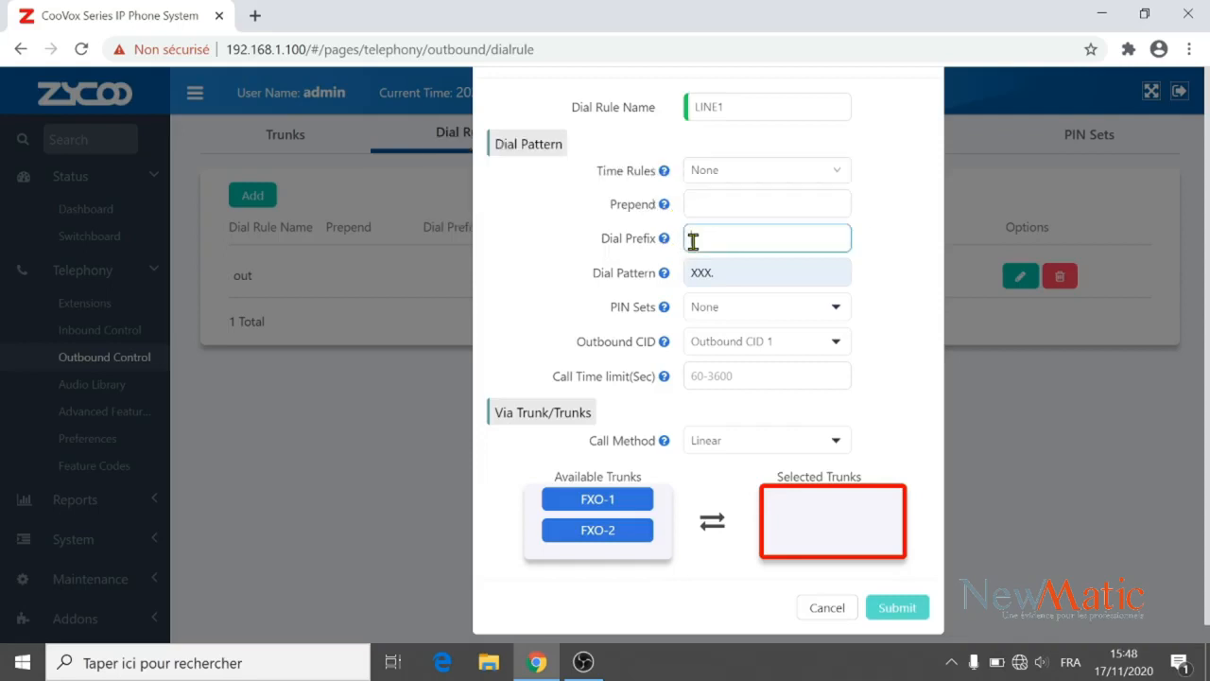
pyautogui.write('1')
# Assign trunk FXO-1 as LINE1's only trunk, save the rule, and apply the changes.
pyautogui.click(624, 501)
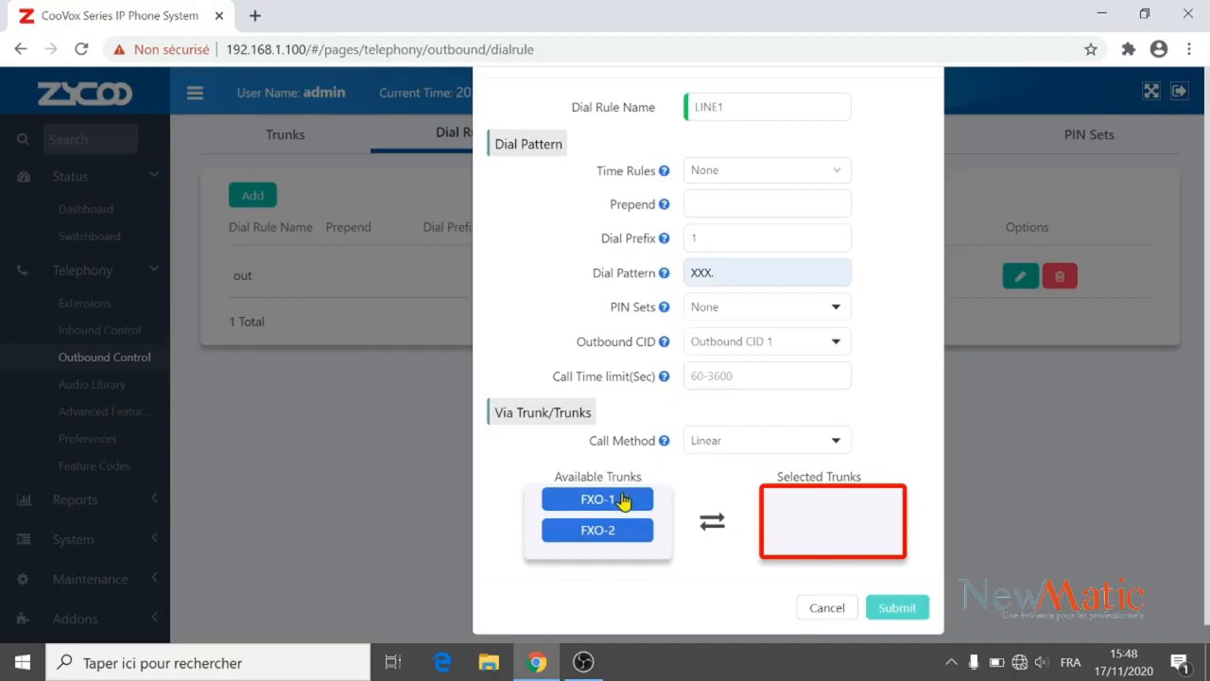
pyautogui.click(624, 501)
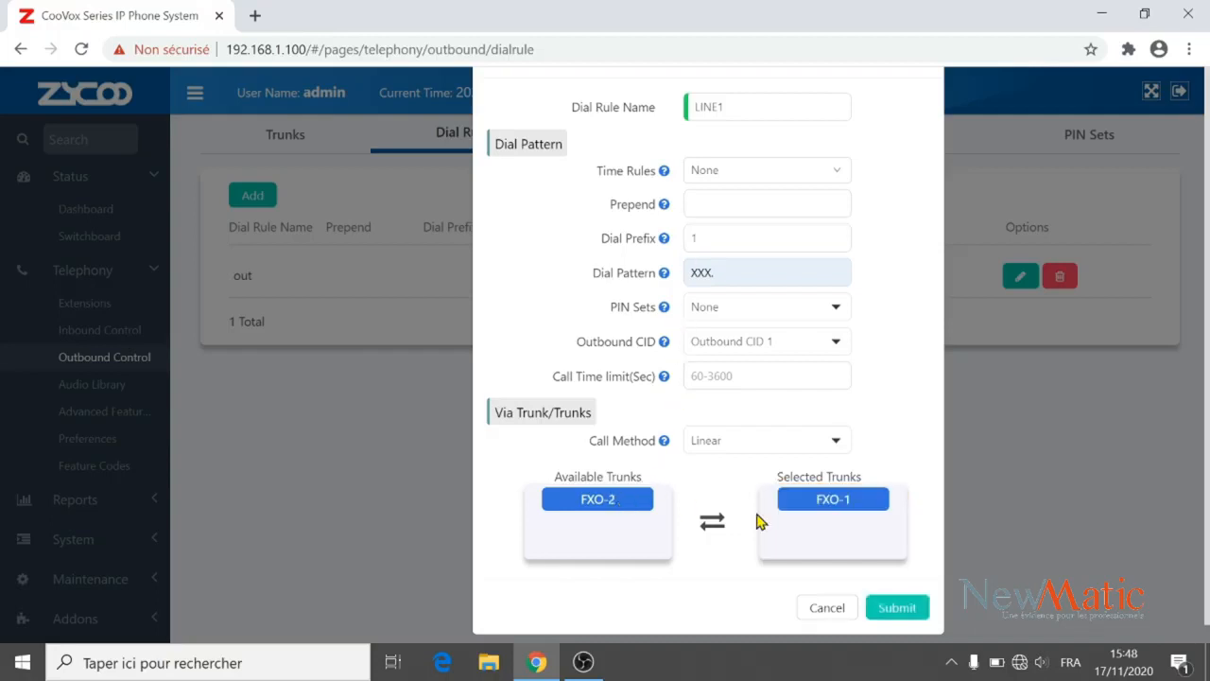
pyautogui.click(898, 609)
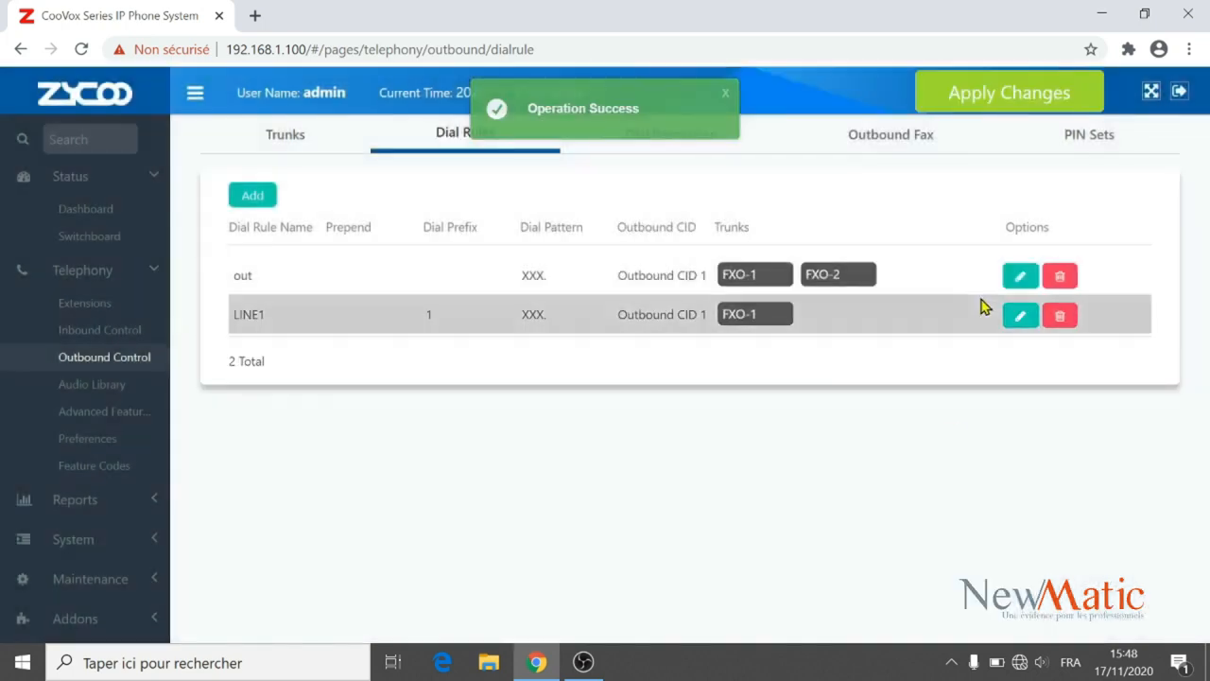
pyautogui.click(991, 111)
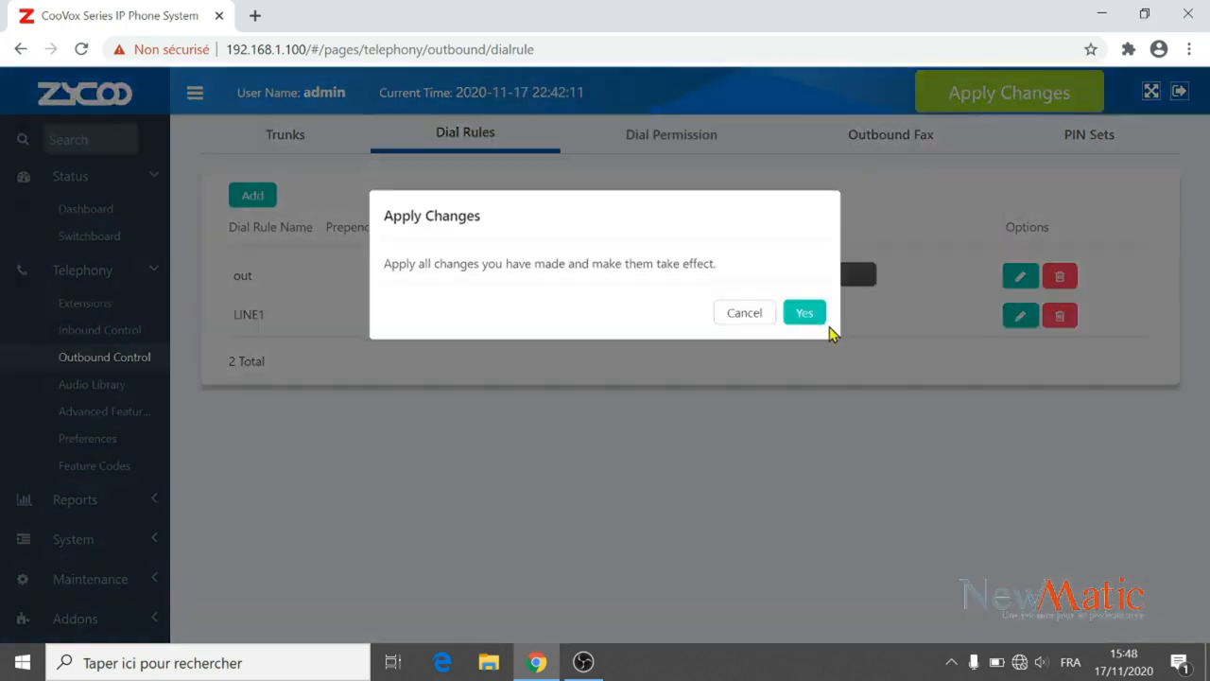
pyautogui.click(804, 315)
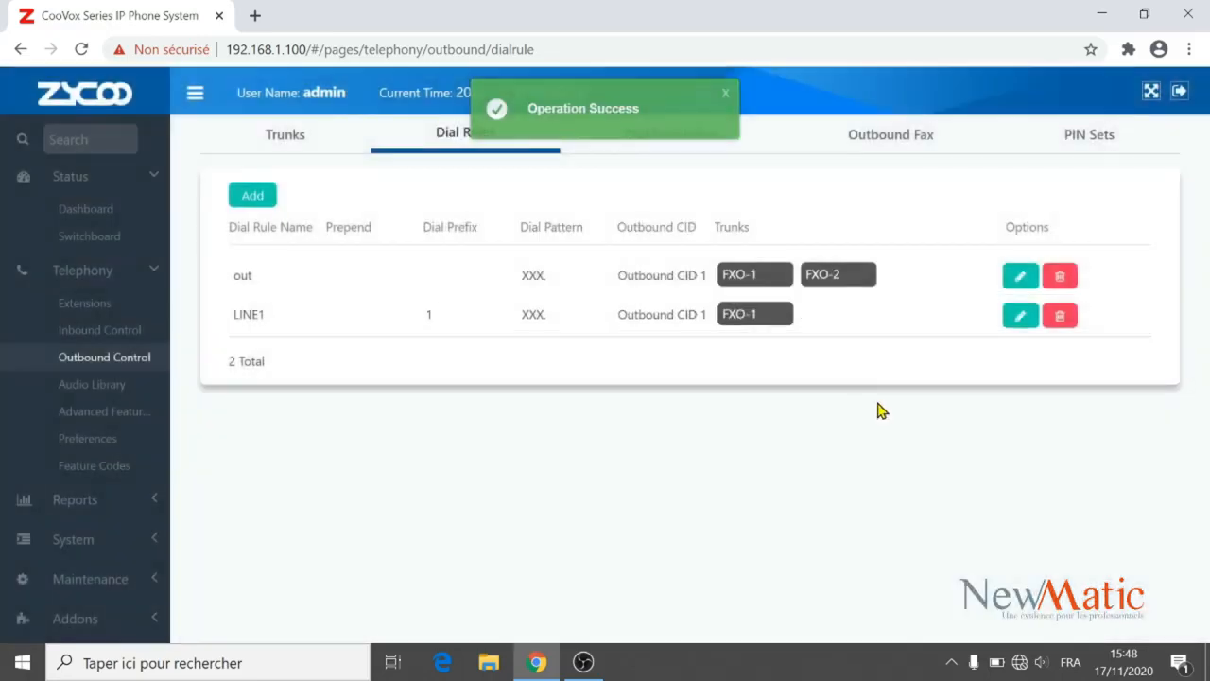
pyautogui.click(258, 200)
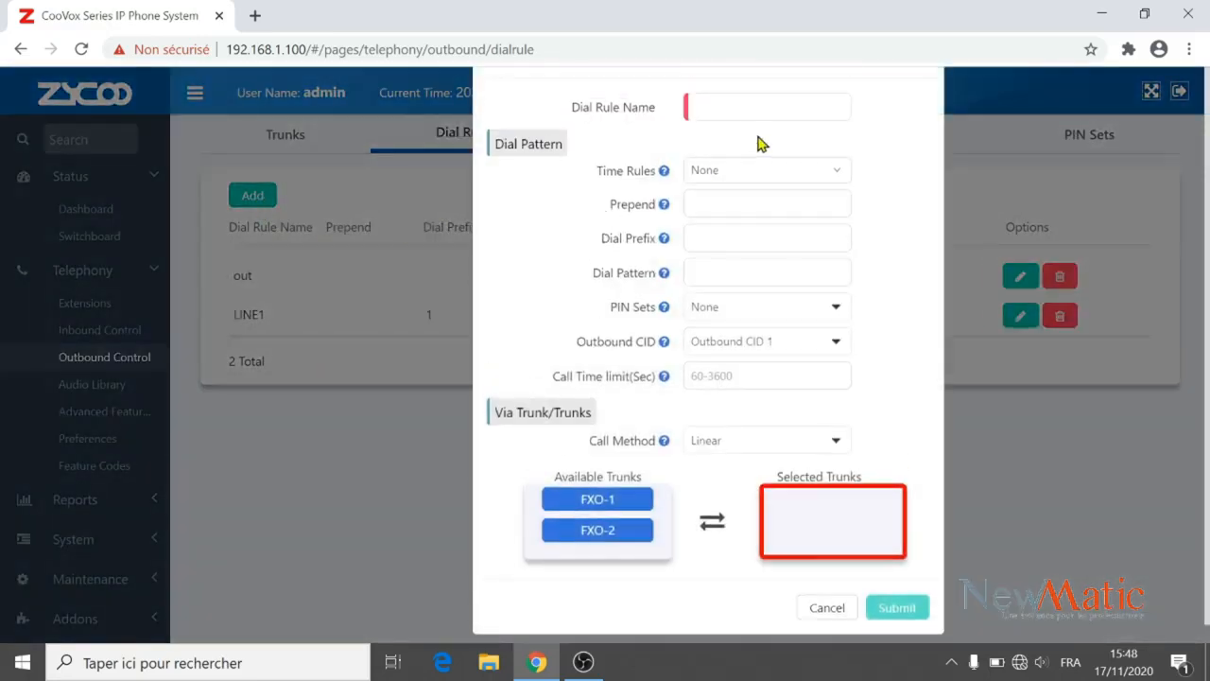
# Name the new dial rule LINE2 with dial pattern XXX. and dial prefix 2.
pyautogui.click(735, 109)
pyautogui.click(735, 110)
pyautogui.write('LINE2')
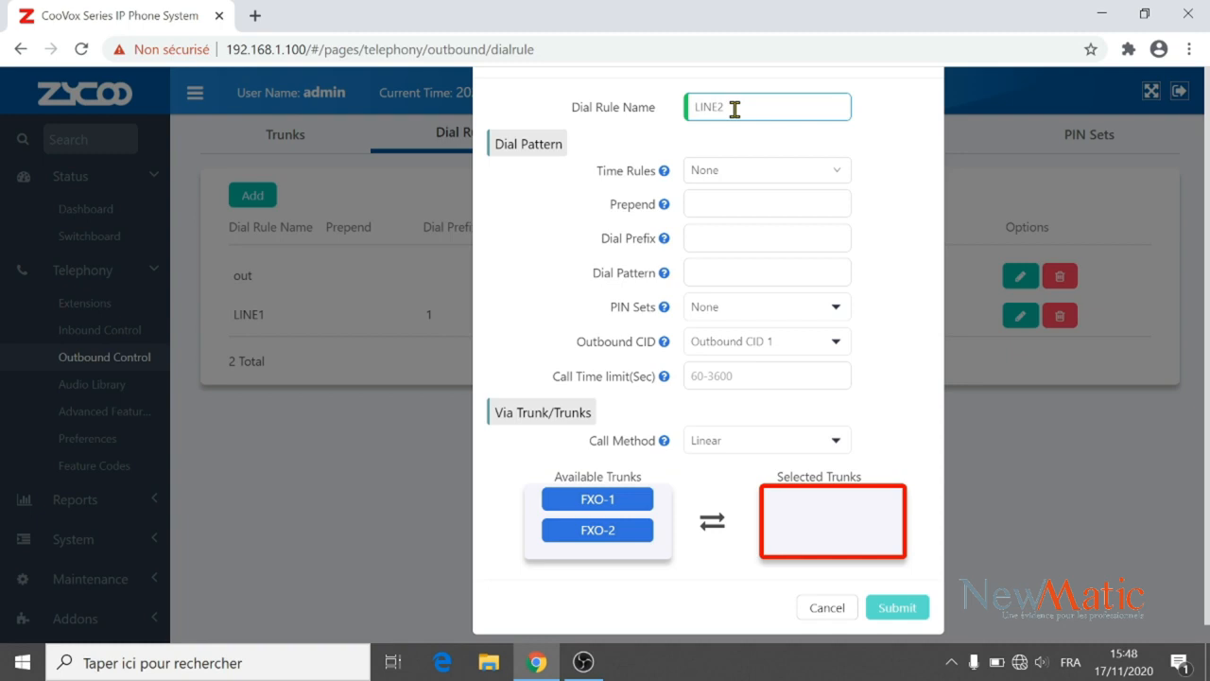
pyautogui.click(724, 275)
pyautogui.click(719, 305)
pyautogui.click(713, 239)
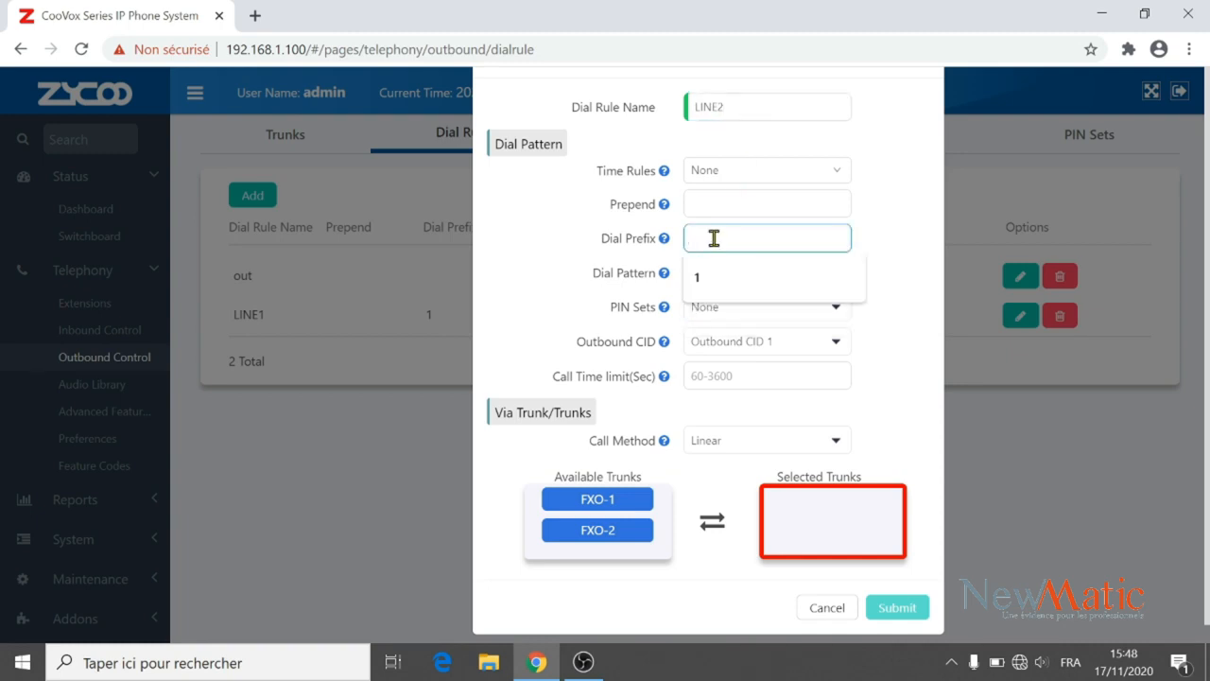
pyautogui.write('2')
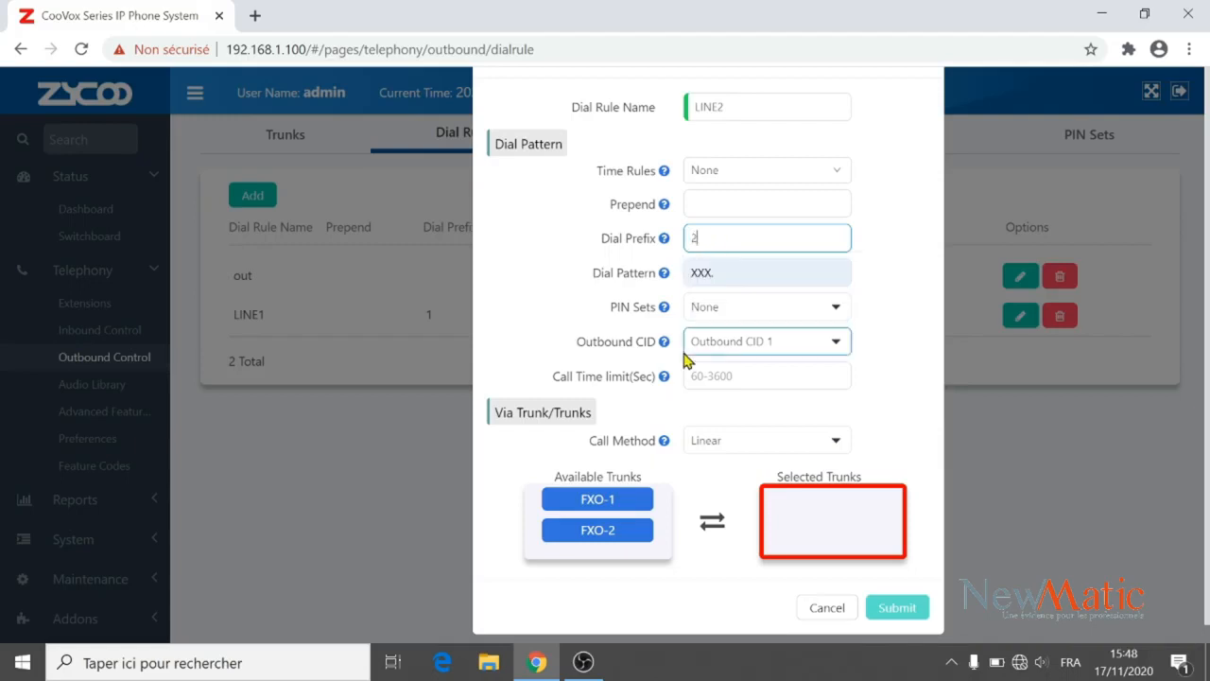
# Give LINE2 only trunk FXO-2 with Linear call method, save it, and apply the changes.
pyautogui.click(619, 533)
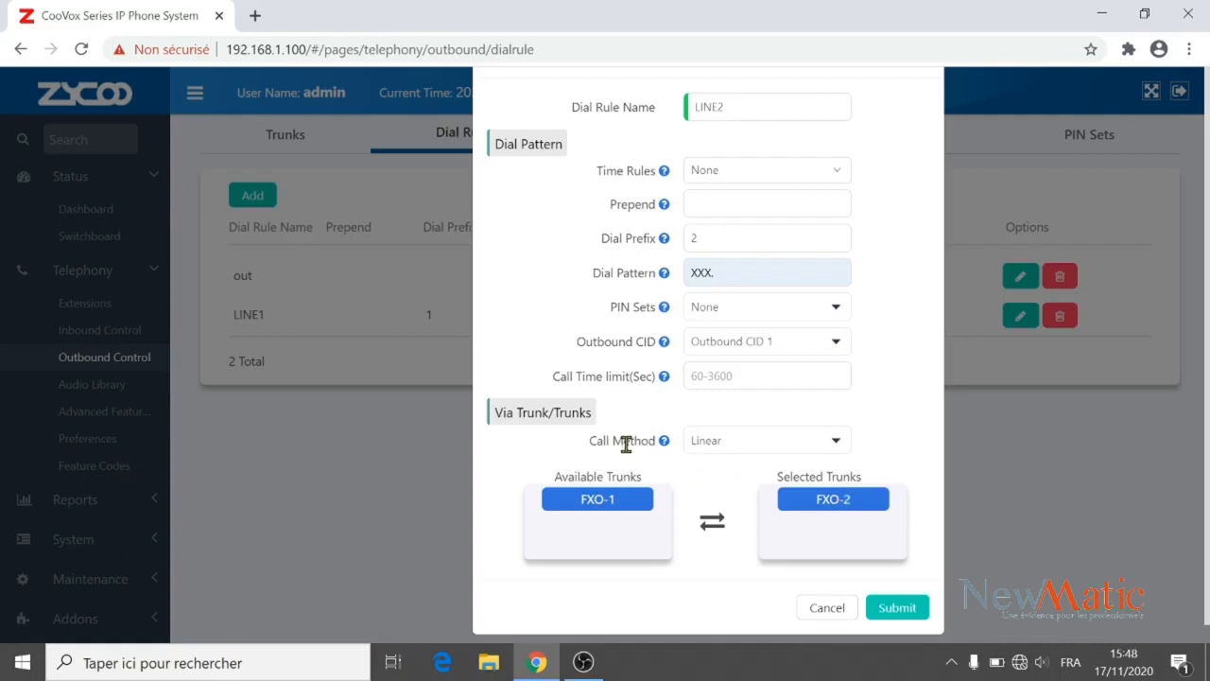
pyautogui.click(836, 442)
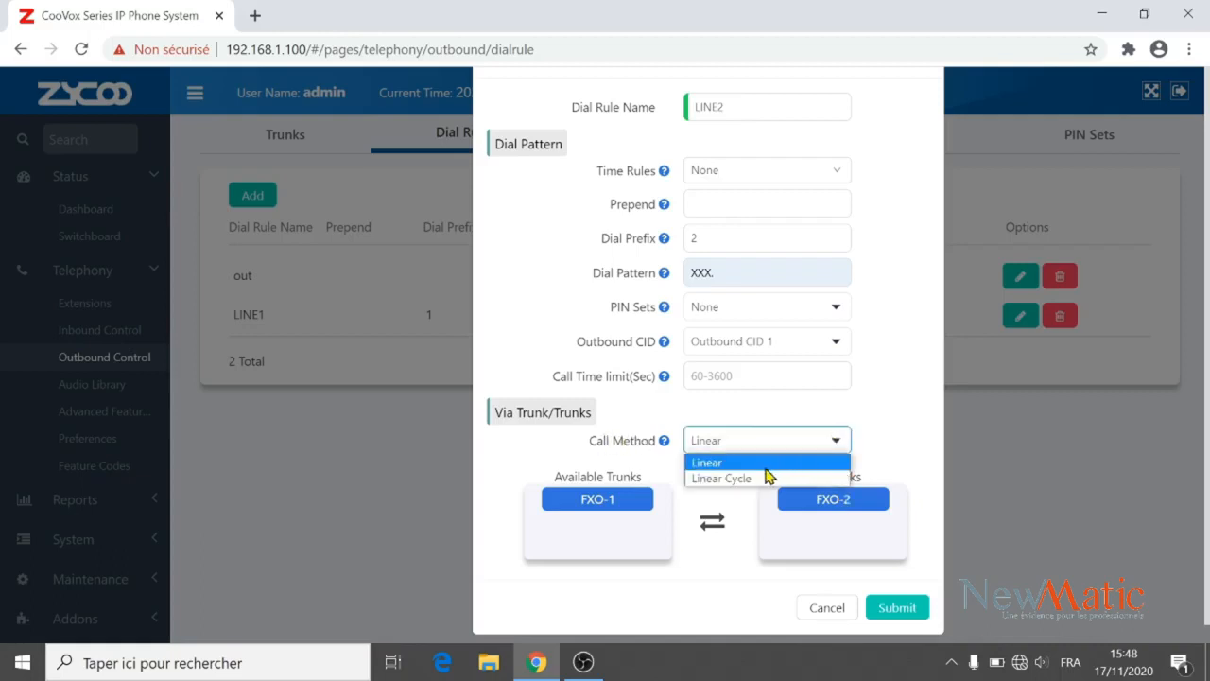
pyautogui.click(642, 443)
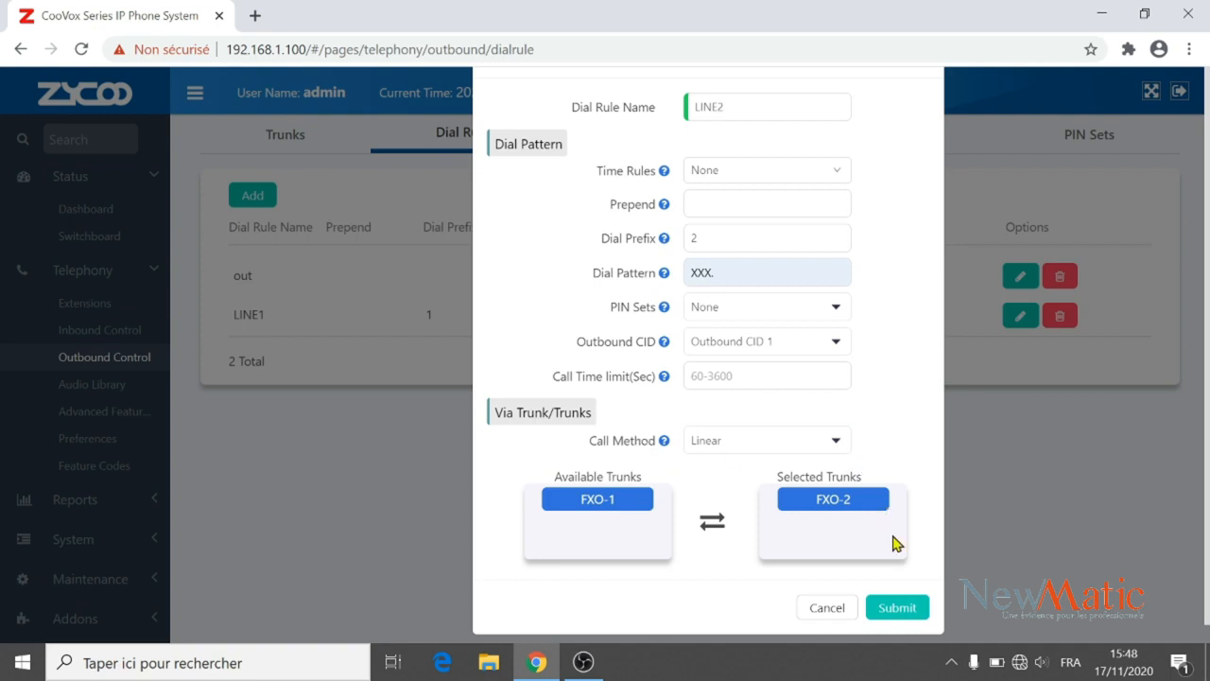
pyautogui.click(899, 605)
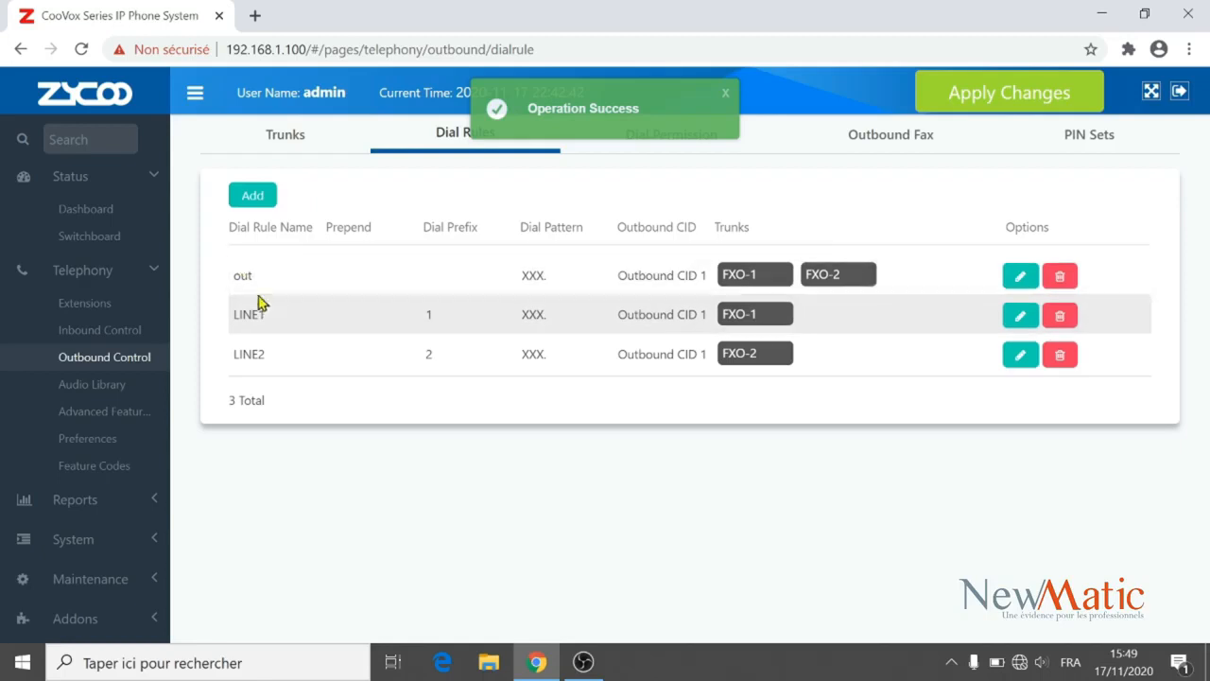
pyautogui.click(1054, 104)
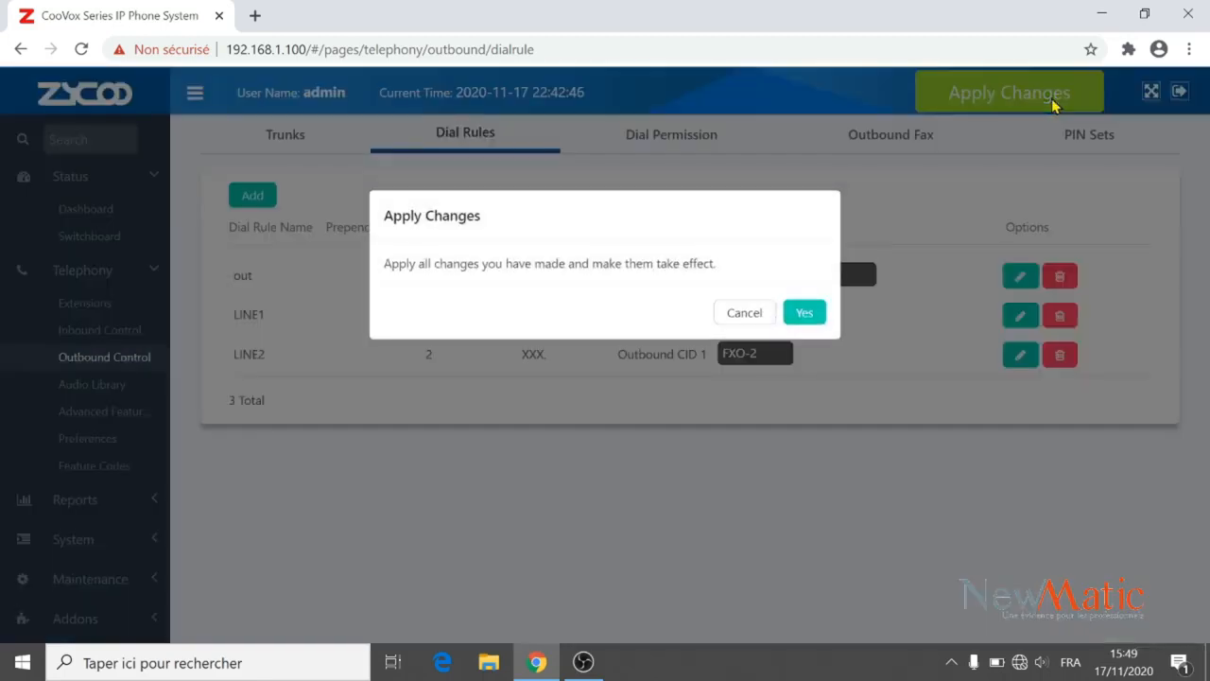
pyautogui.click(809, 316)
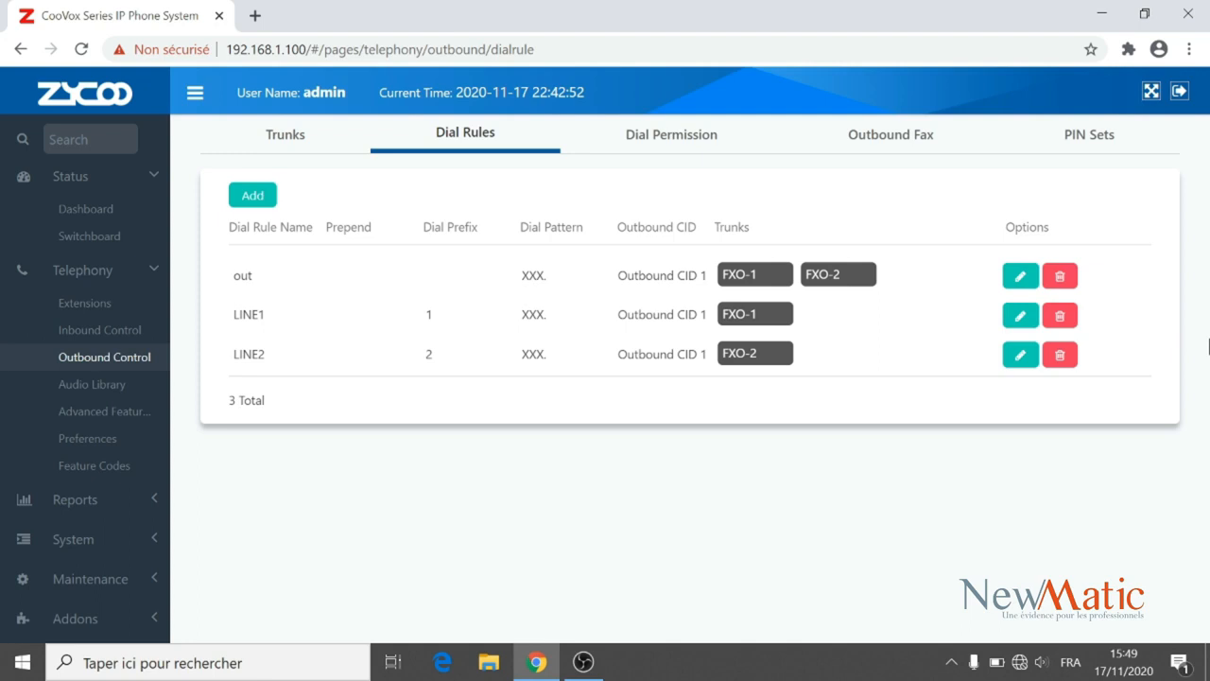
pyautogui.moveTo(1209, 347); pyautogui.dragTo(1209, 399)
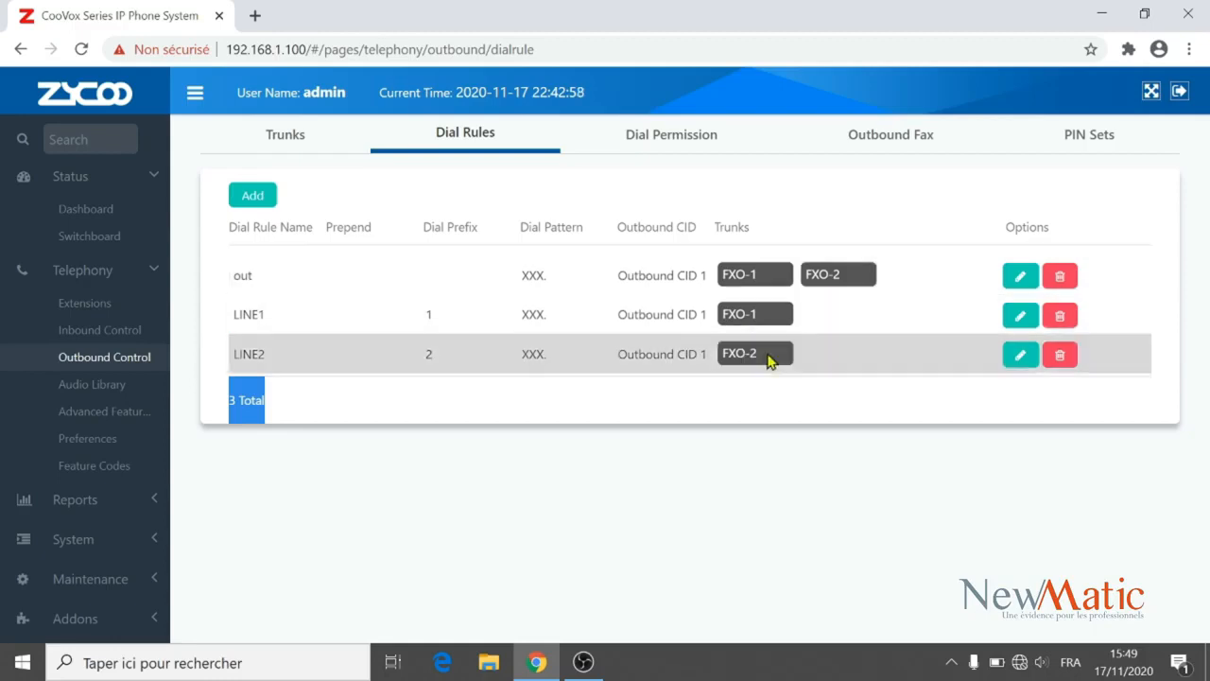
# Switch to the Dial Permission list, where DialPlan1 has no dial rules yet.
pyautogui.click(870, 464)
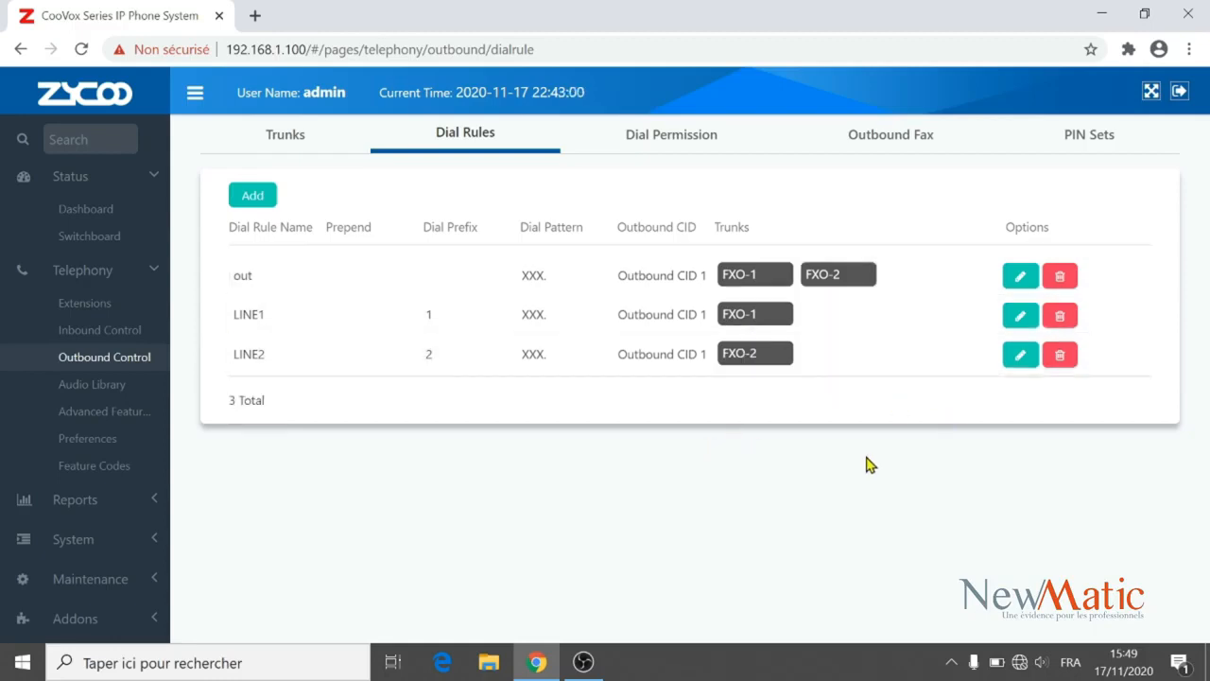
pyautogui.click(651, 143)
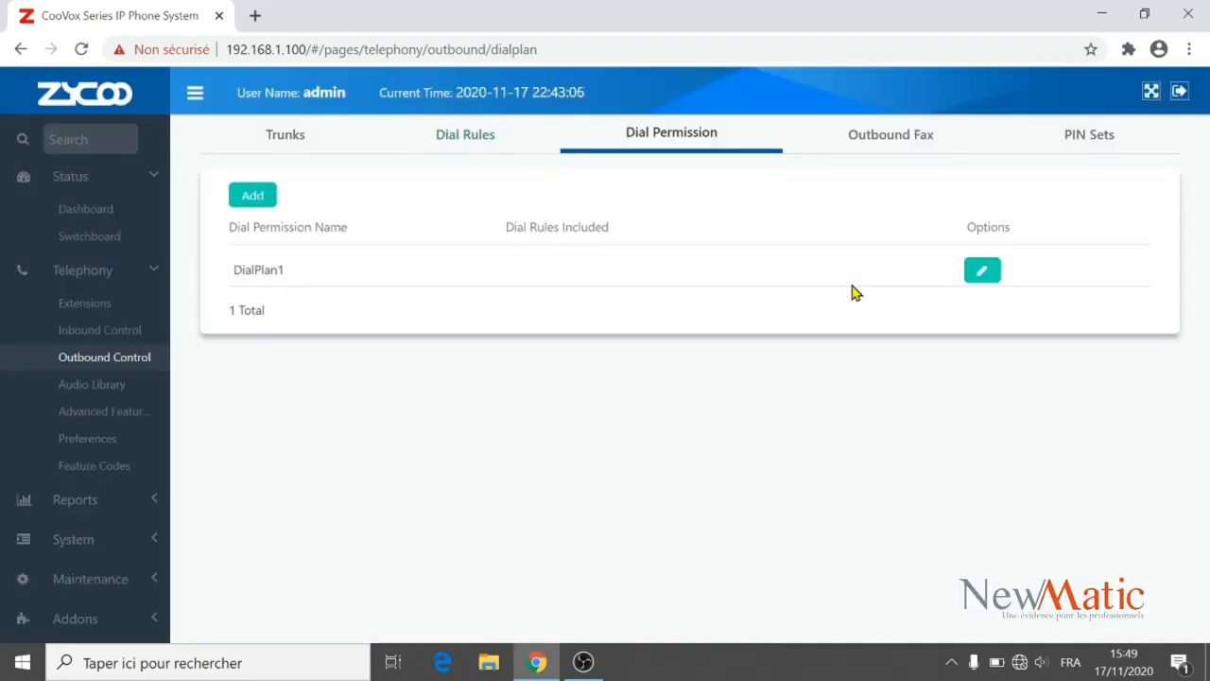
# Add the 'out' dial rule to DialPlan1's selected rules, save, and apply the changes.
pyautogui.click(977, 276)
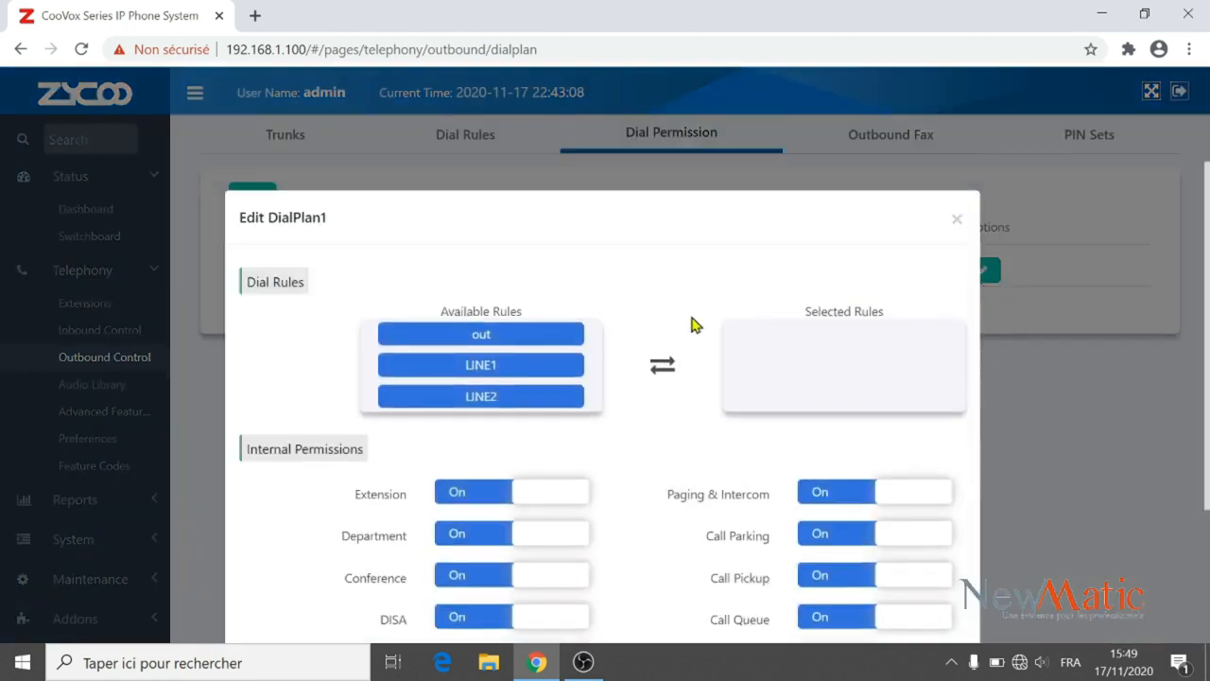
pyautogui.click(549, 338)
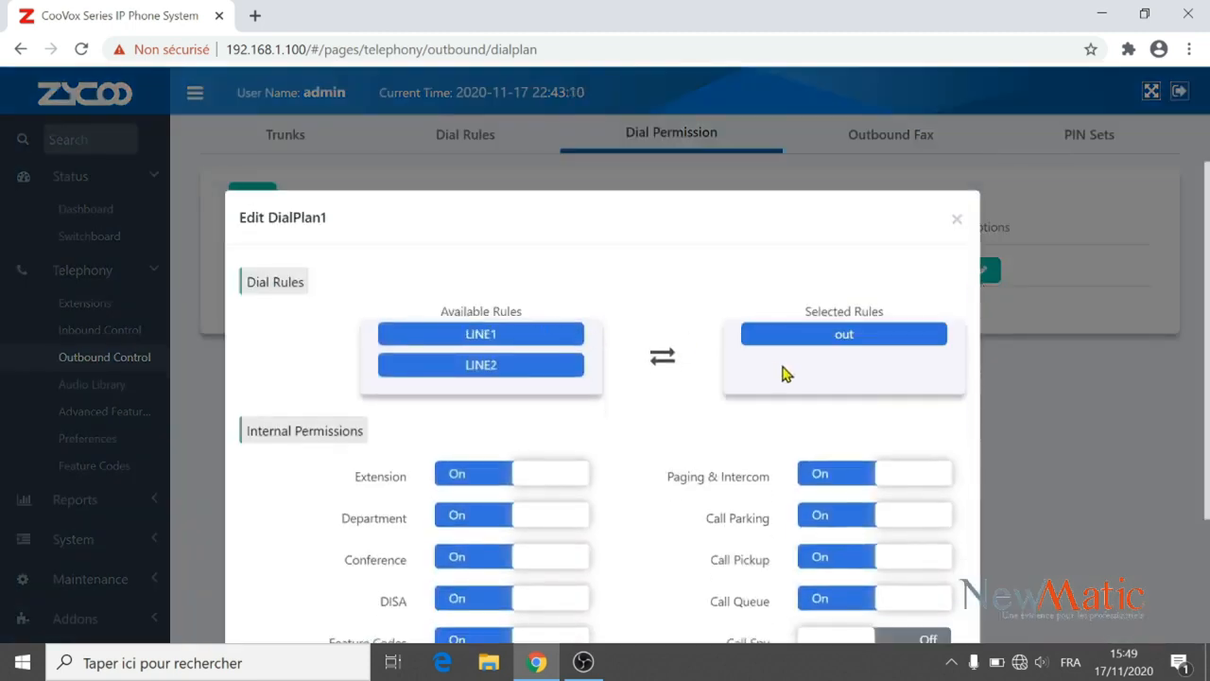
pyautogui.moveTo(1208, 357); pyautogui.dragTo(1208, 492)
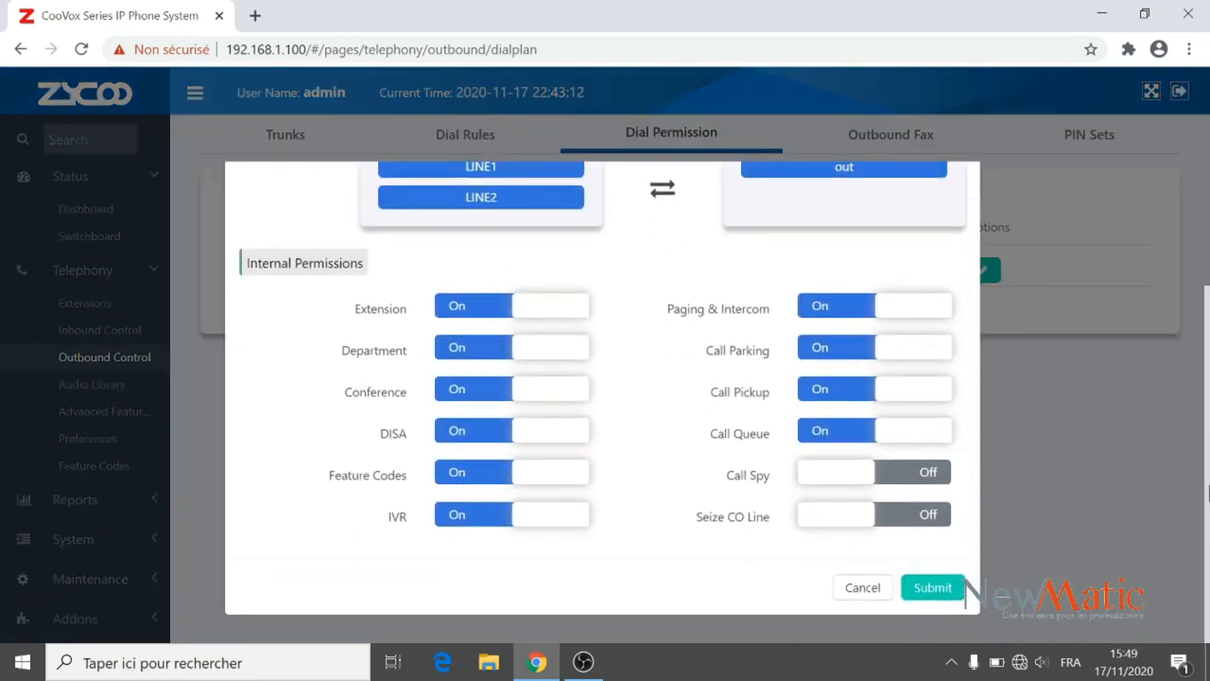
pyautogui.click(950, 590)
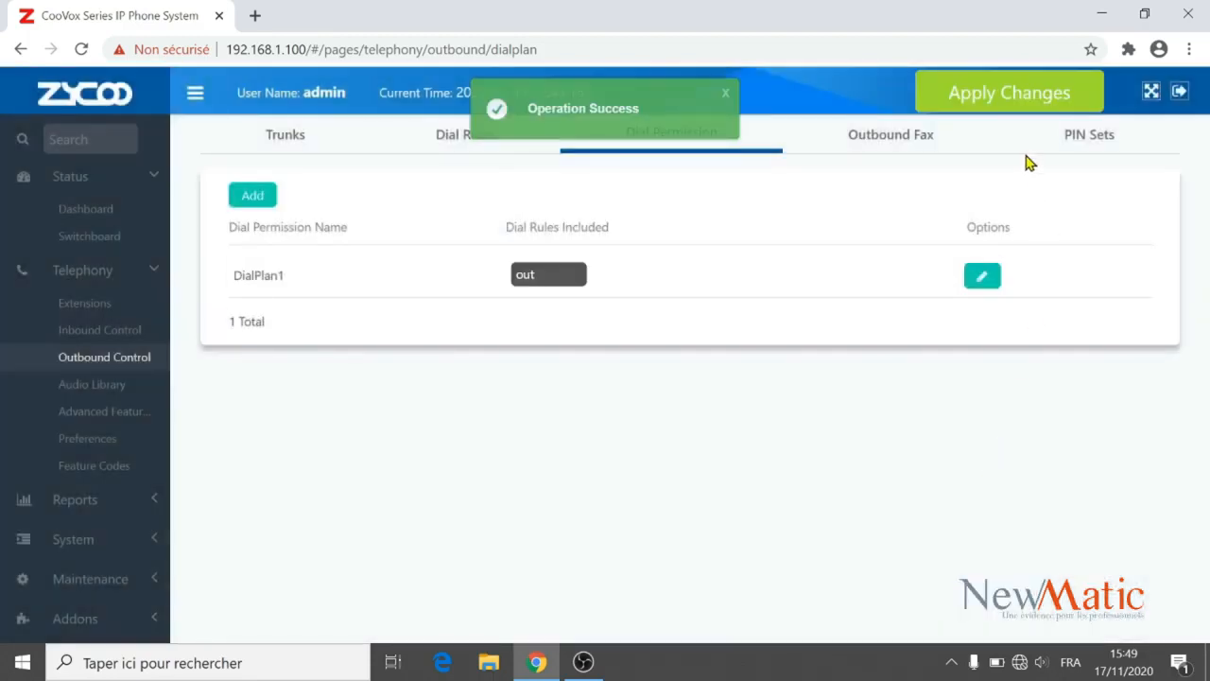
pyautogui.click(1006, 100)
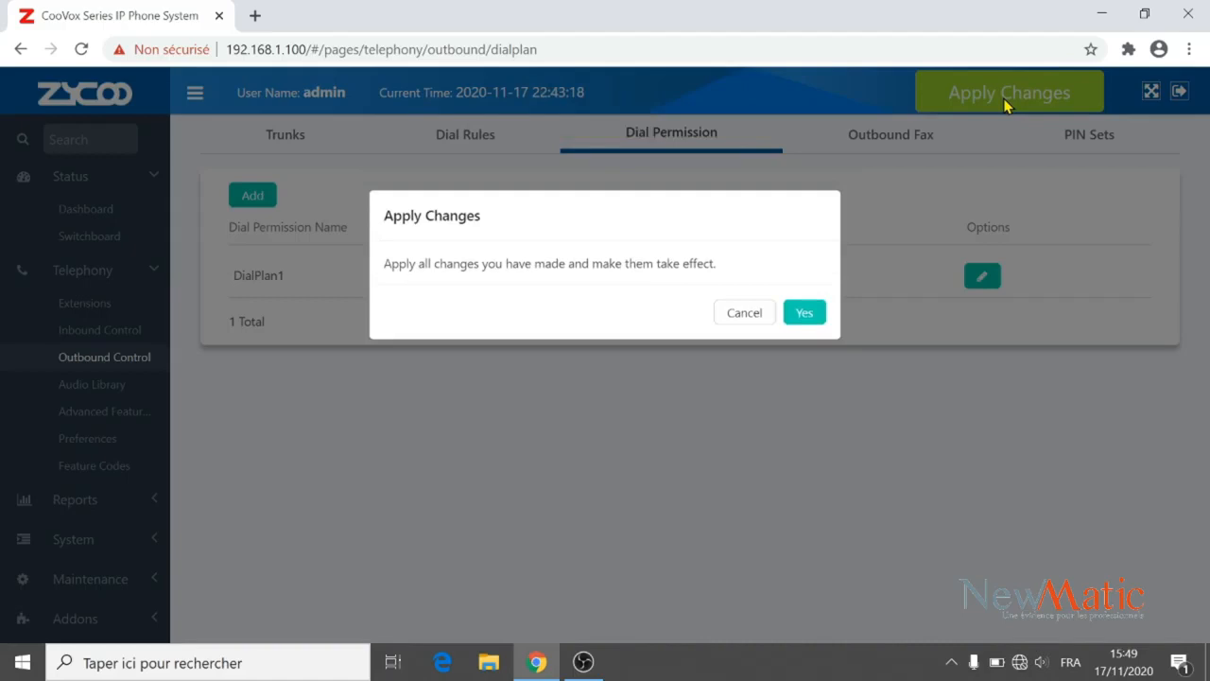
pyautogui.click(804, 314)
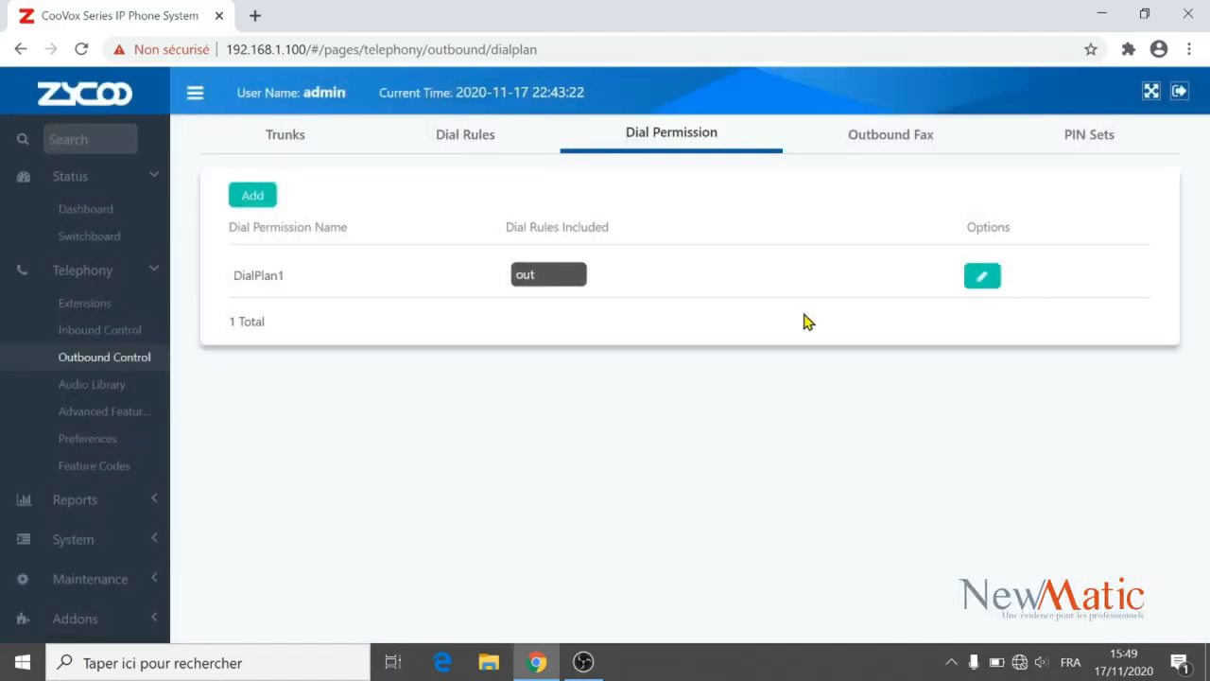
pyautogui.click(252, 196)
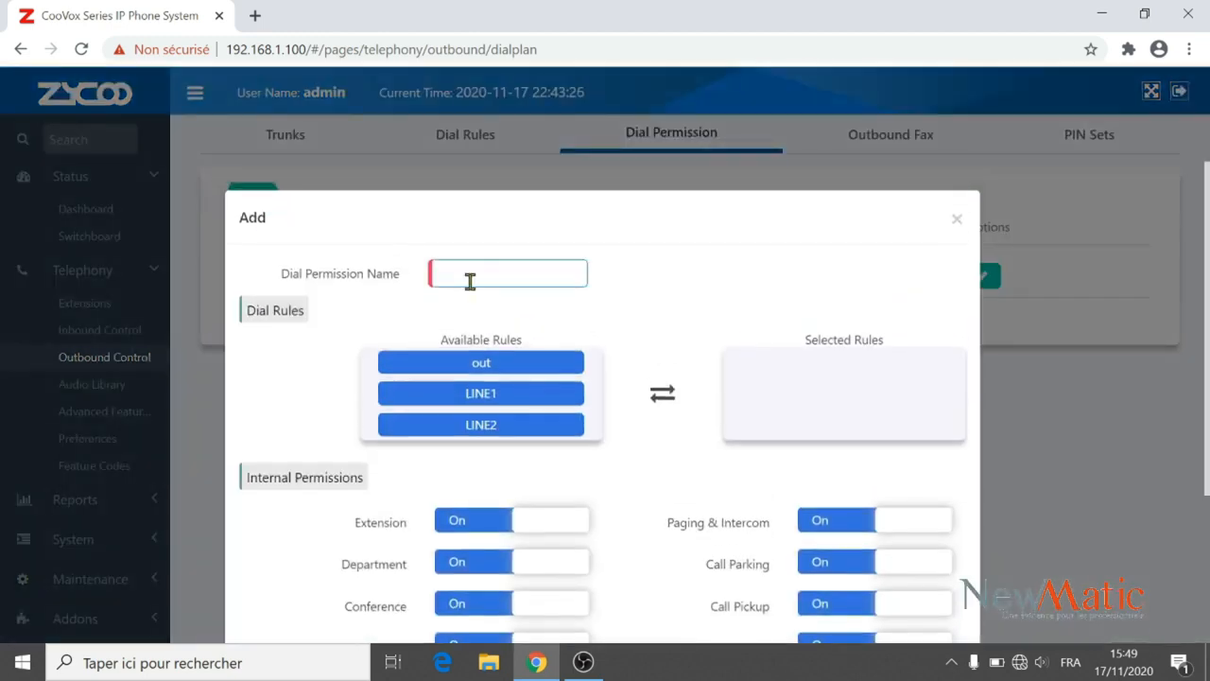
# Create dial permission LINE1 containing only the LINE1 dial rule, save it, and apply.
pyautogui.click(466, 279)
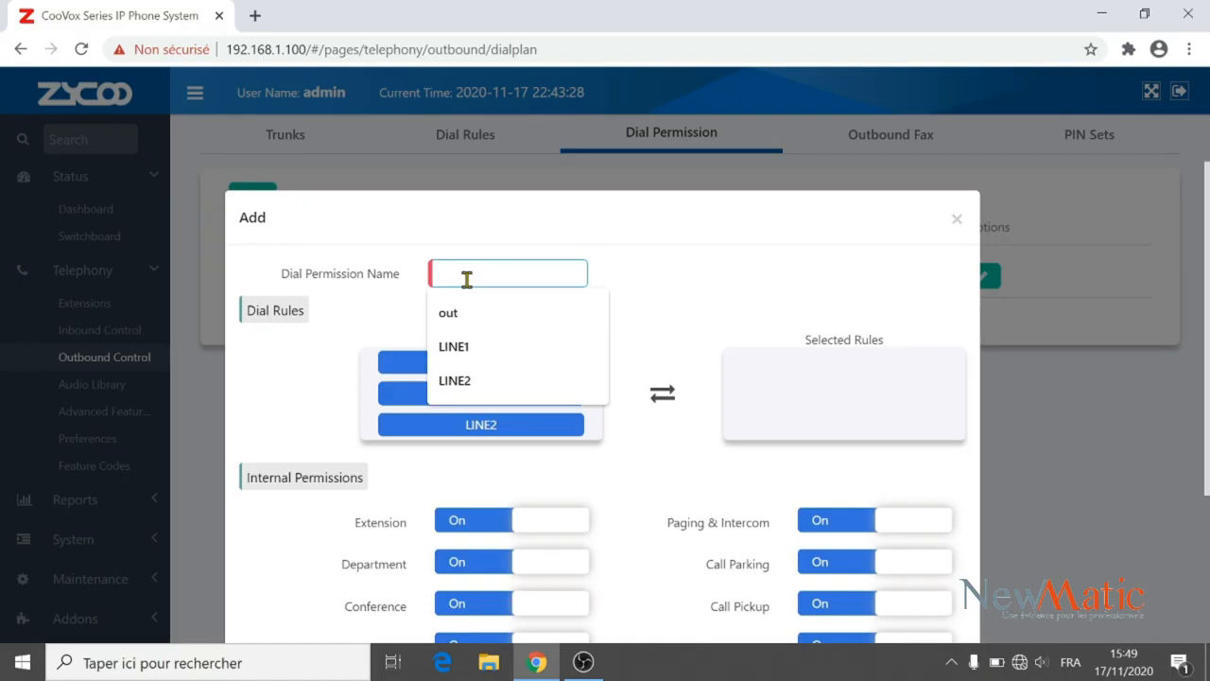
pyautogui.write('lINE')
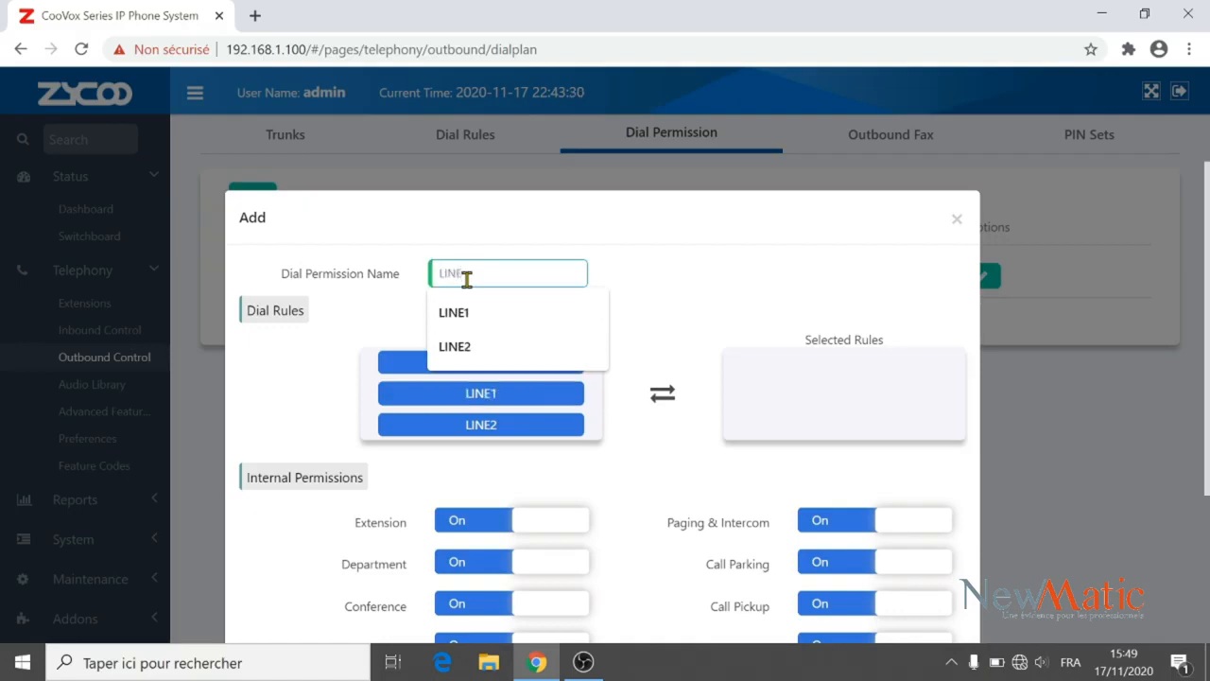
pyautogui.write('1')
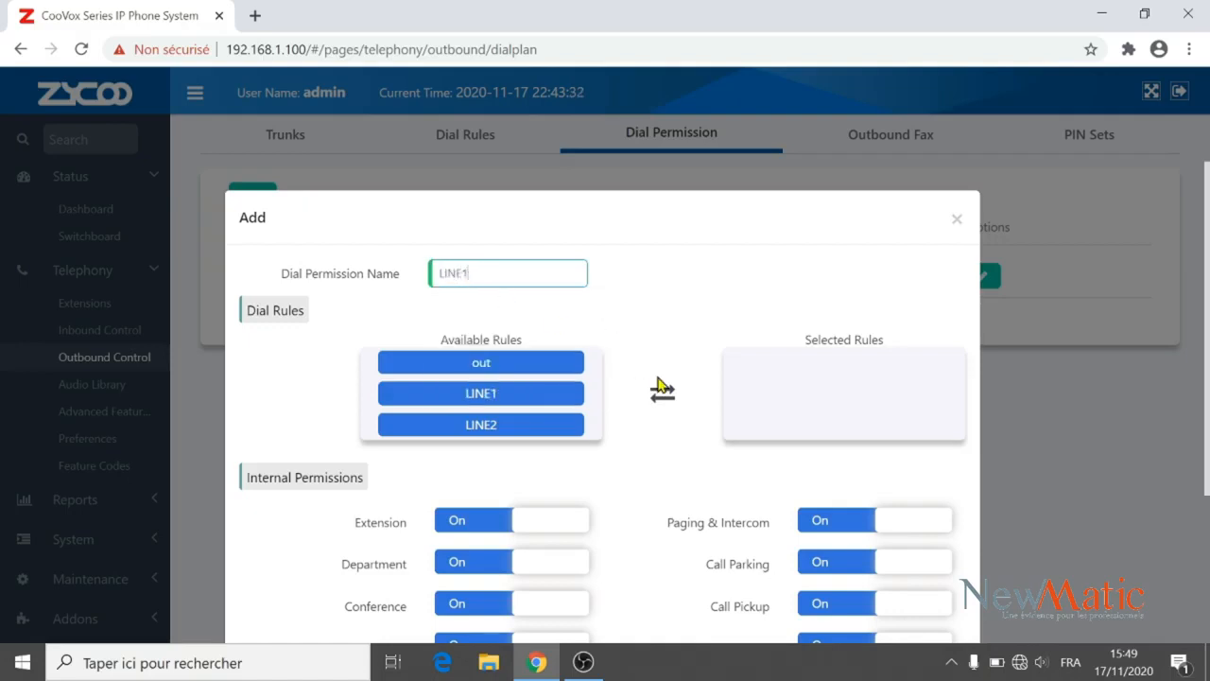
pyautogui.click(535, 398)
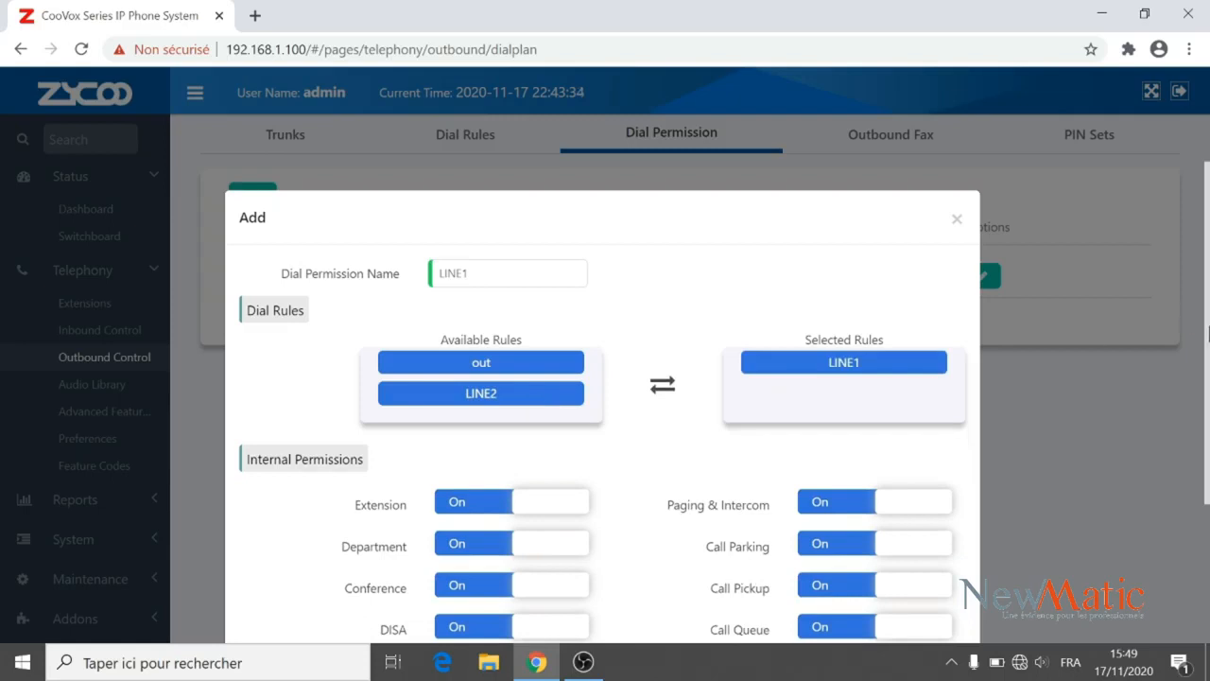
pyautogui.scroll(-3, 602, 397)
pyautogui.click(933, 595)
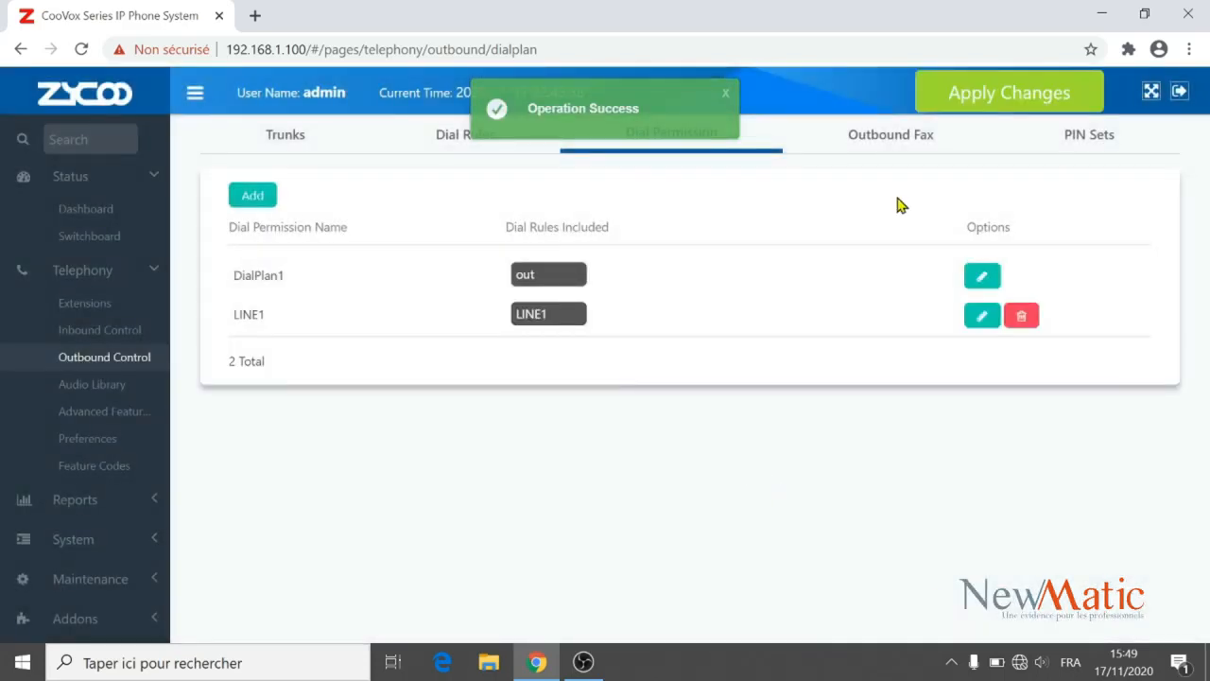
pyautogui.click(951, 100)
pyautogui.click(810, 320)
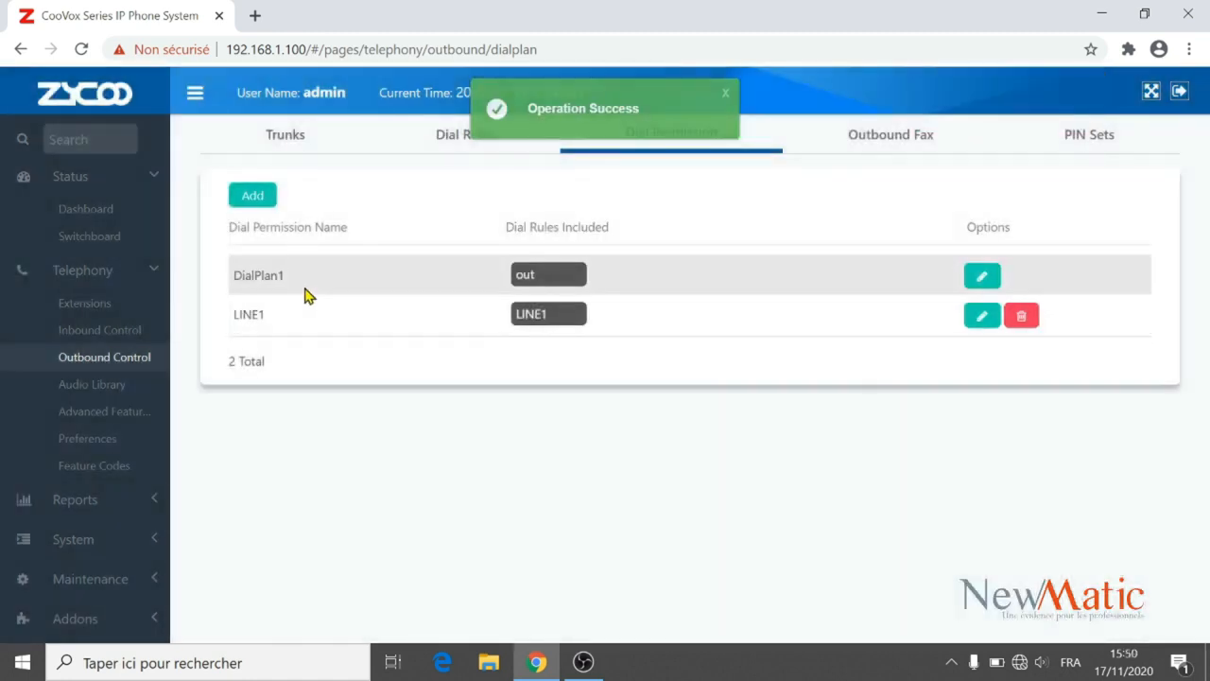
# Create dial permission LINE2 holding only the LINE2 dial rule, save it, and start applying.
pyautogui.click(253, 195)
pyautogui.click(511, 281)
pyautogui.write('lINE2')
pyautogui.moveTo(515, 430); pyautogui.dragTo(899, 365)
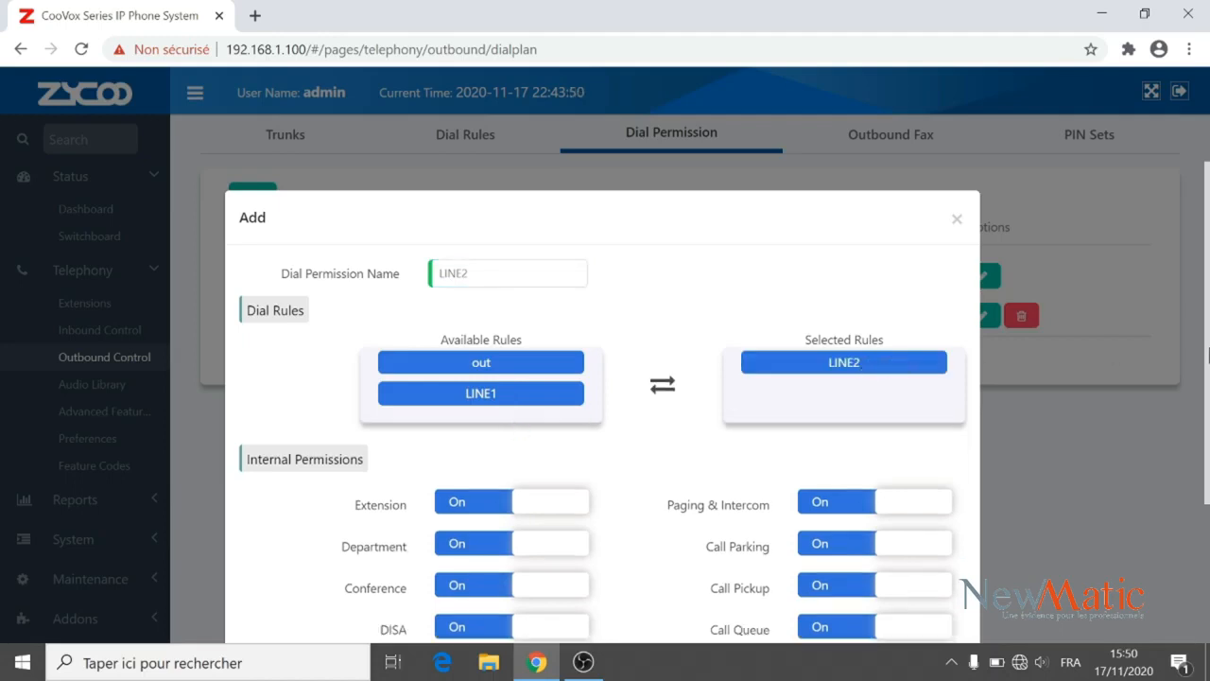
pyautogui.moveTo(1208, 355); pyautogui.dragTo(1208, 565)
pyautogui.click(936, 588)
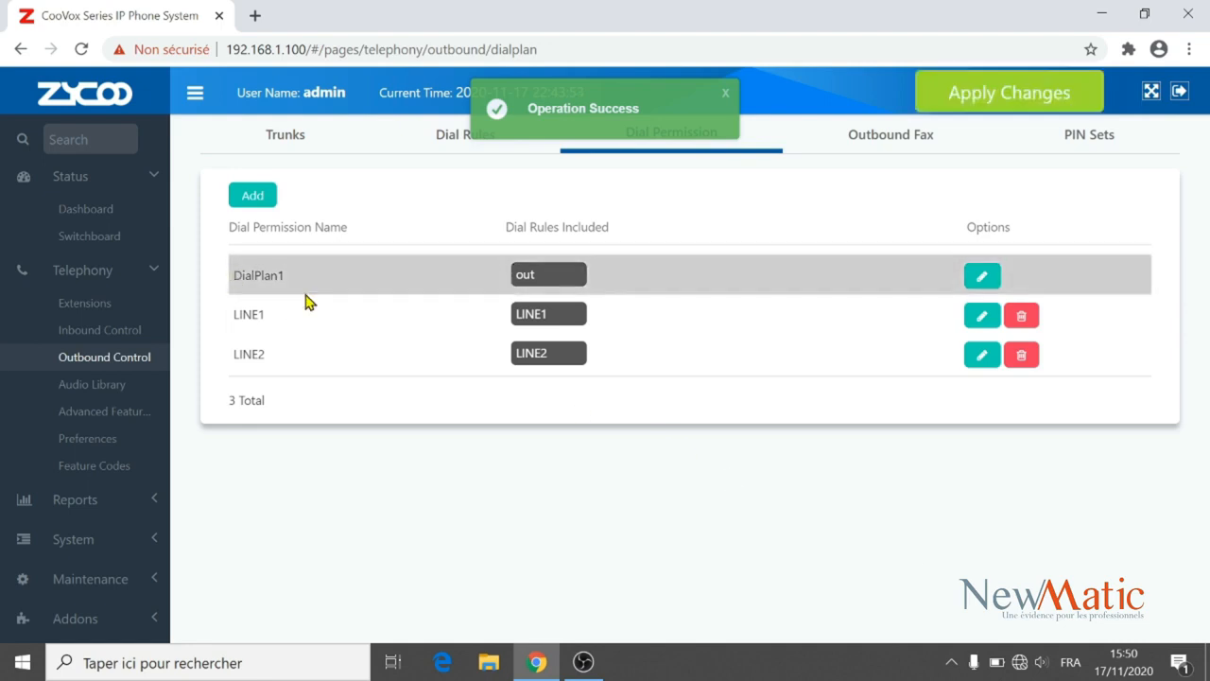
pyautogui.click(1033, 106)
# Confirm the pending changes, then turn on outbound fax sending with DialPlan1 and an empty caller ID.
pyautogui.click(805, 312)
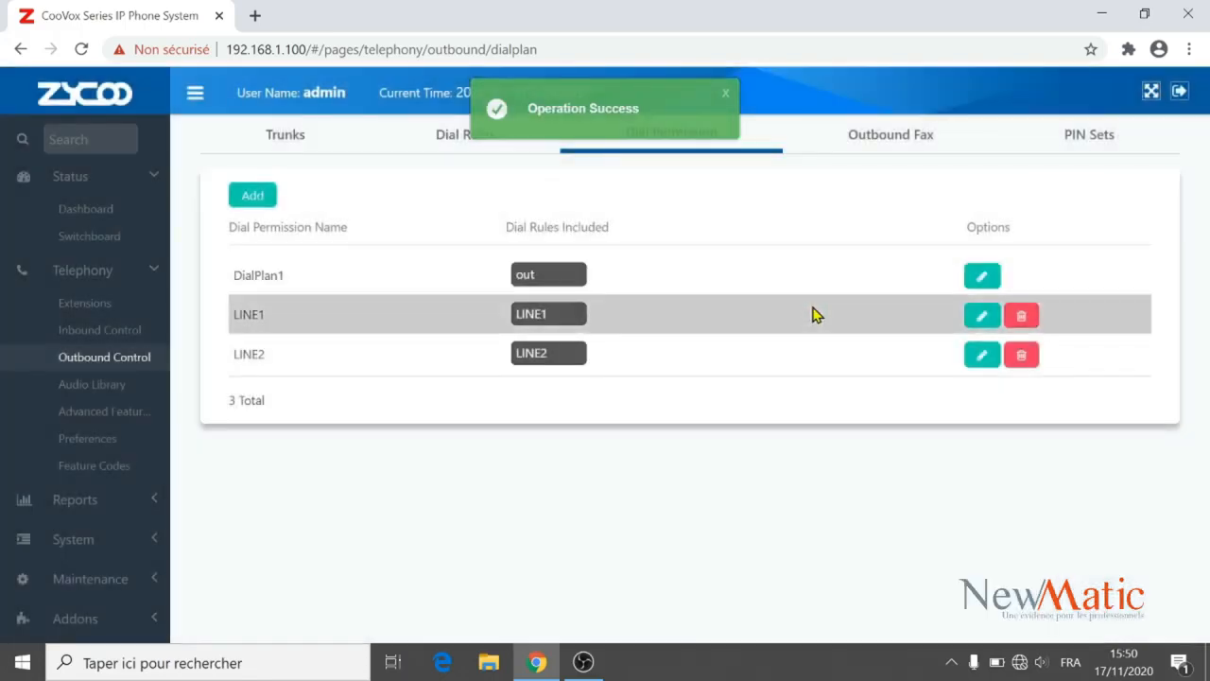
pyautogui.click(875, 149)
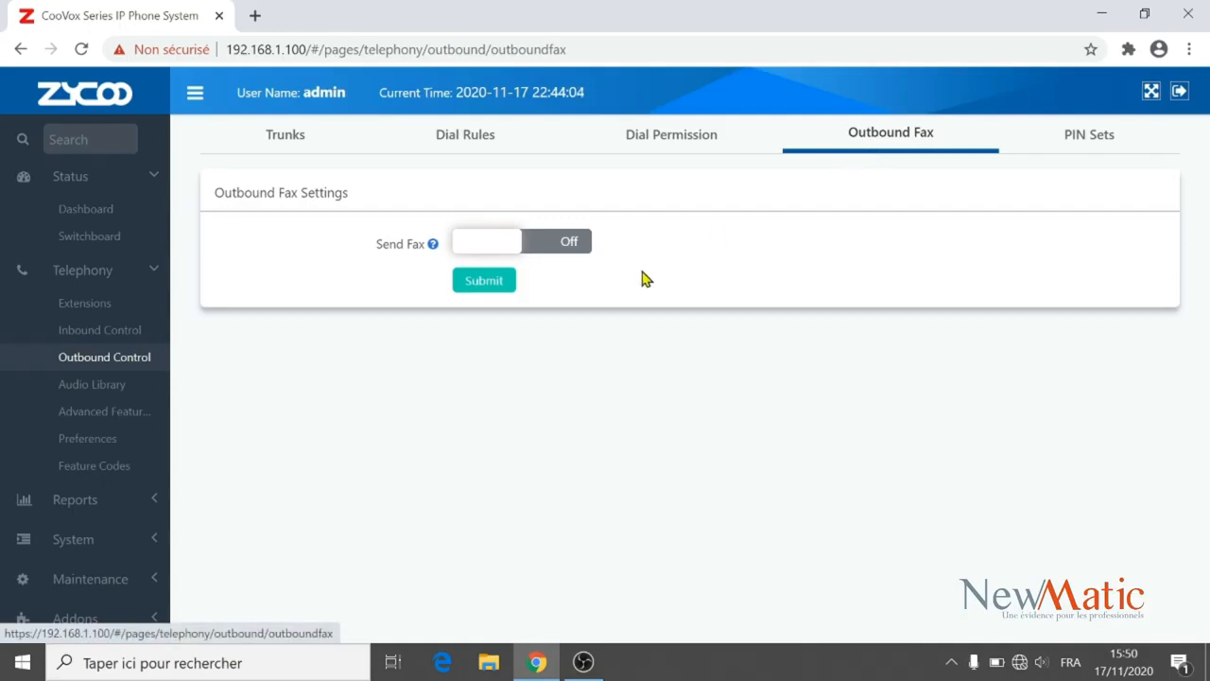
pyautogui.click(573, 248)
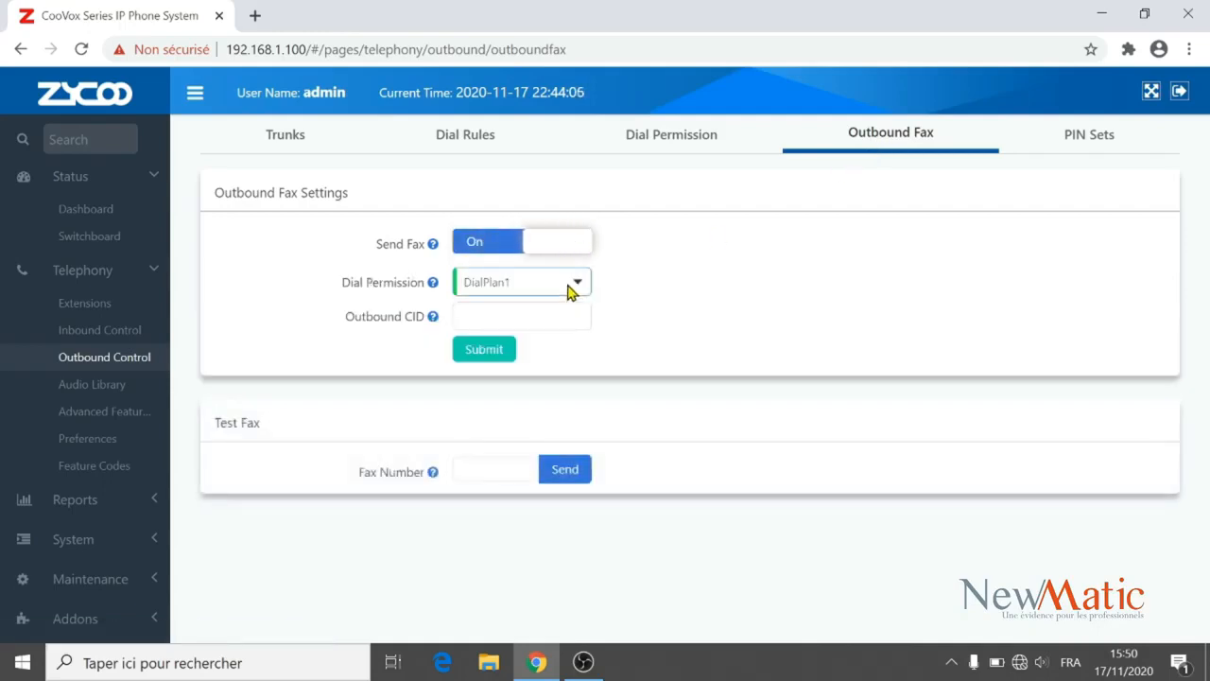
pyautogui.click(571, 287)
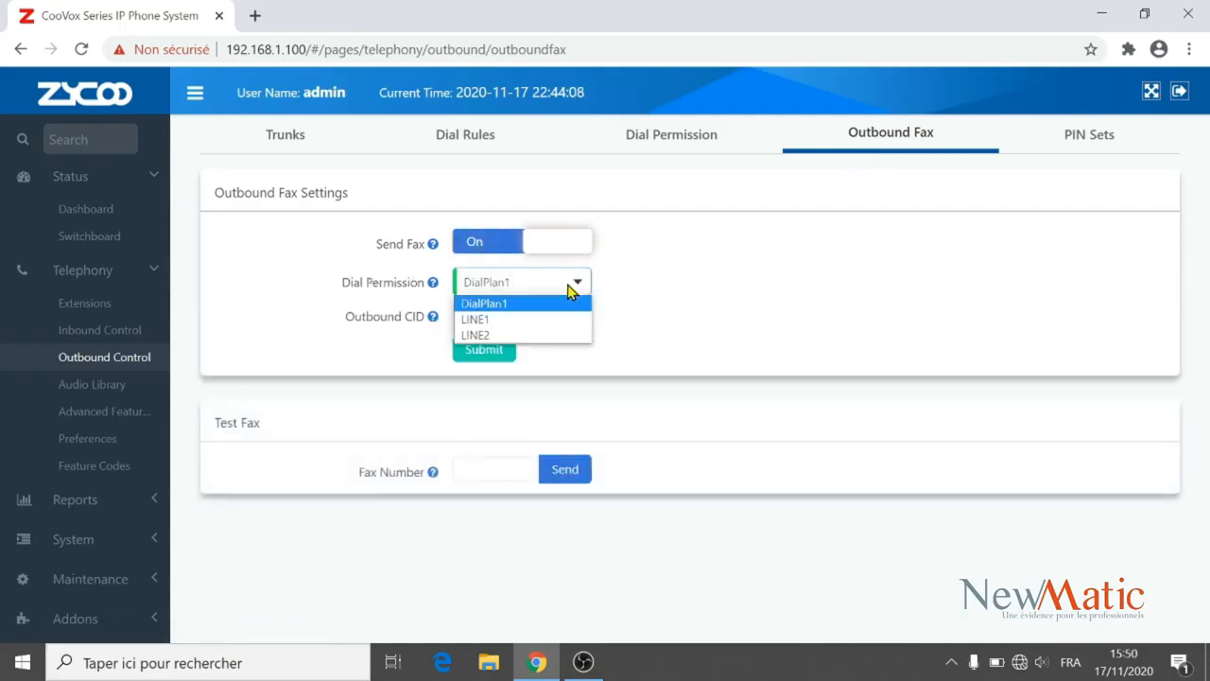
pyautogui.click(518, 303)
pyautogui.click(518, 319)
pyautogui.click(597, 340)
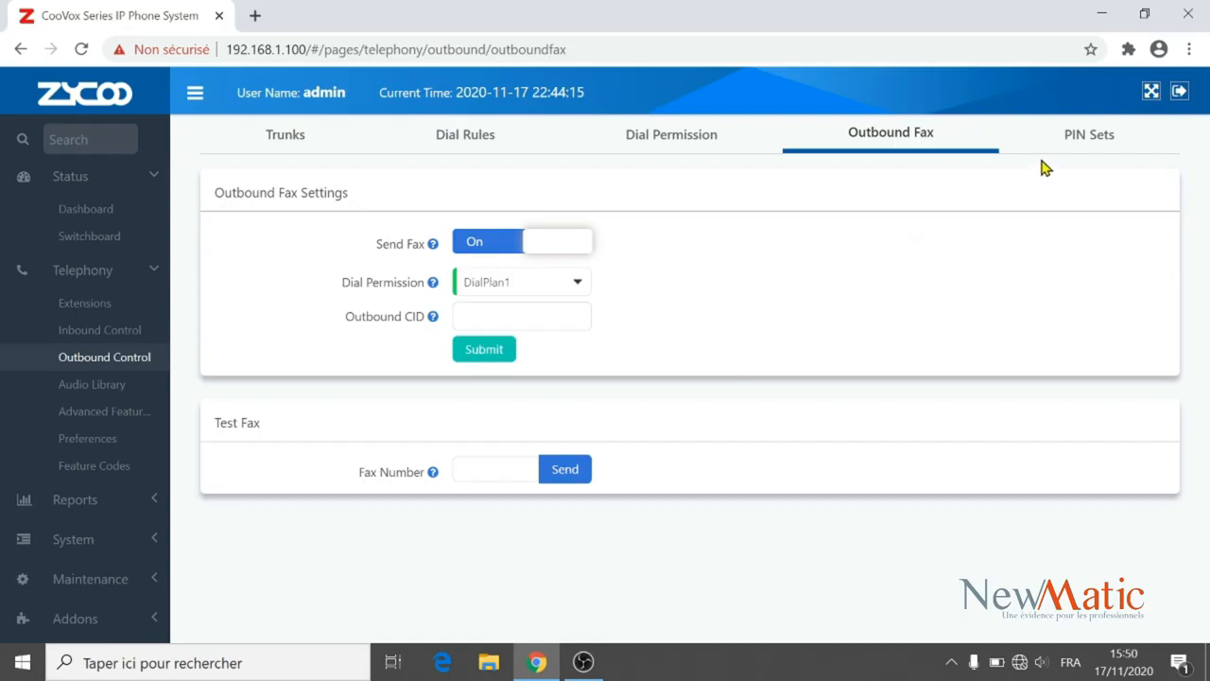
pyautogui.click(1098, 137)
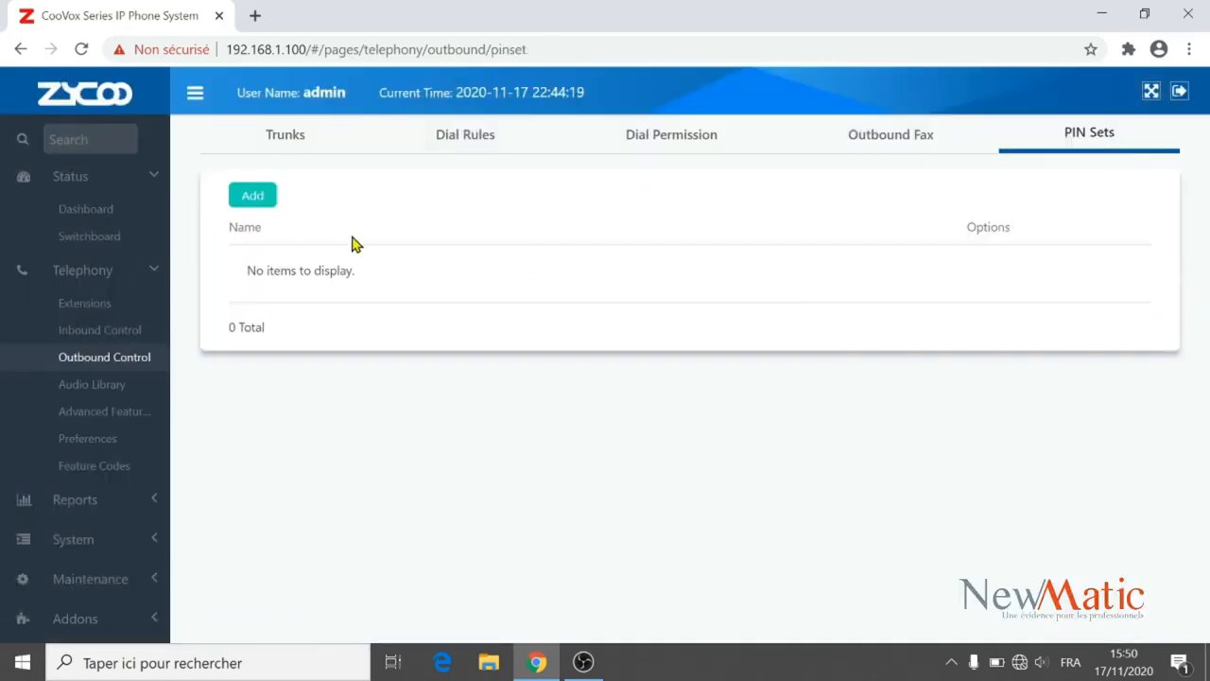
# Add a PIN set named 'CODE' containing one PIN, save it, and return to Dial Permission.
pyautogui.click(252, 195)
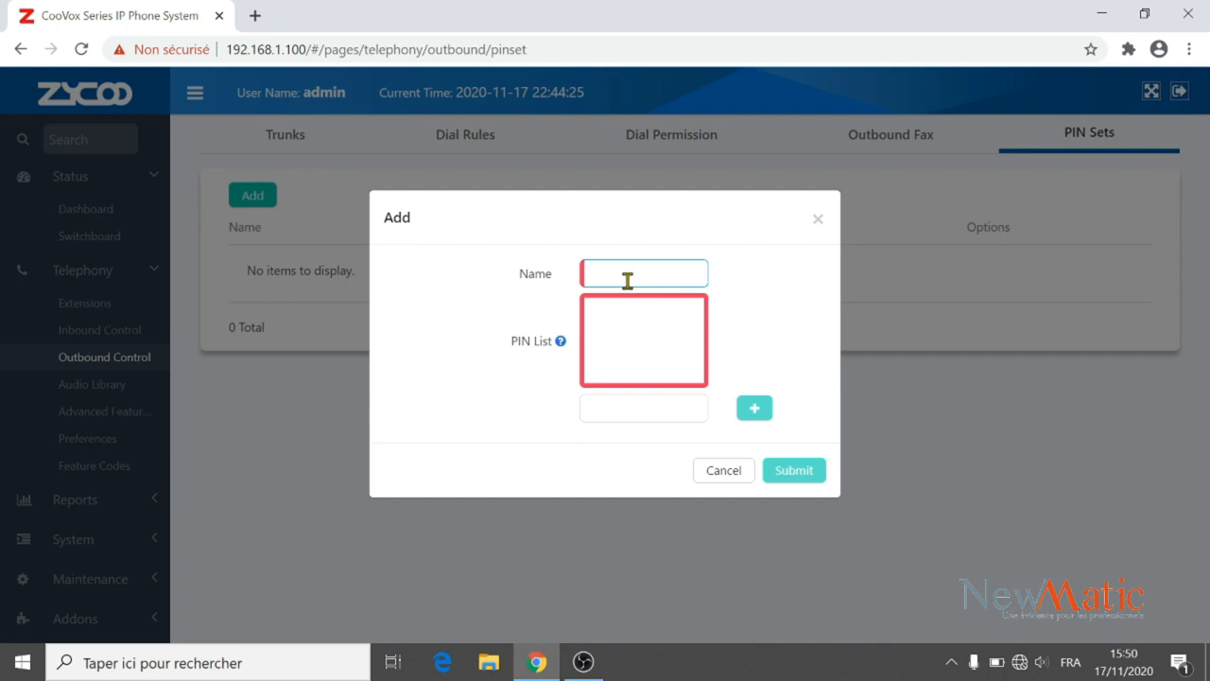
pyautogui.write('CODE')
pyautogui.click(620, 405)
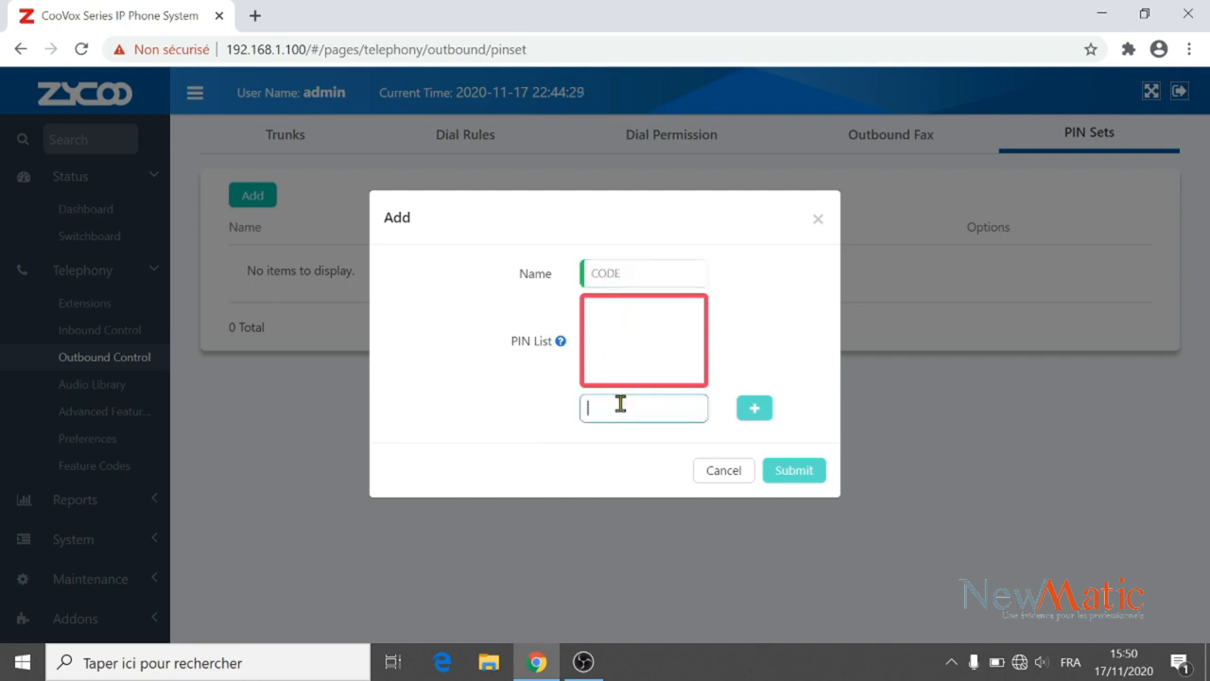
pyautogui.write('123')
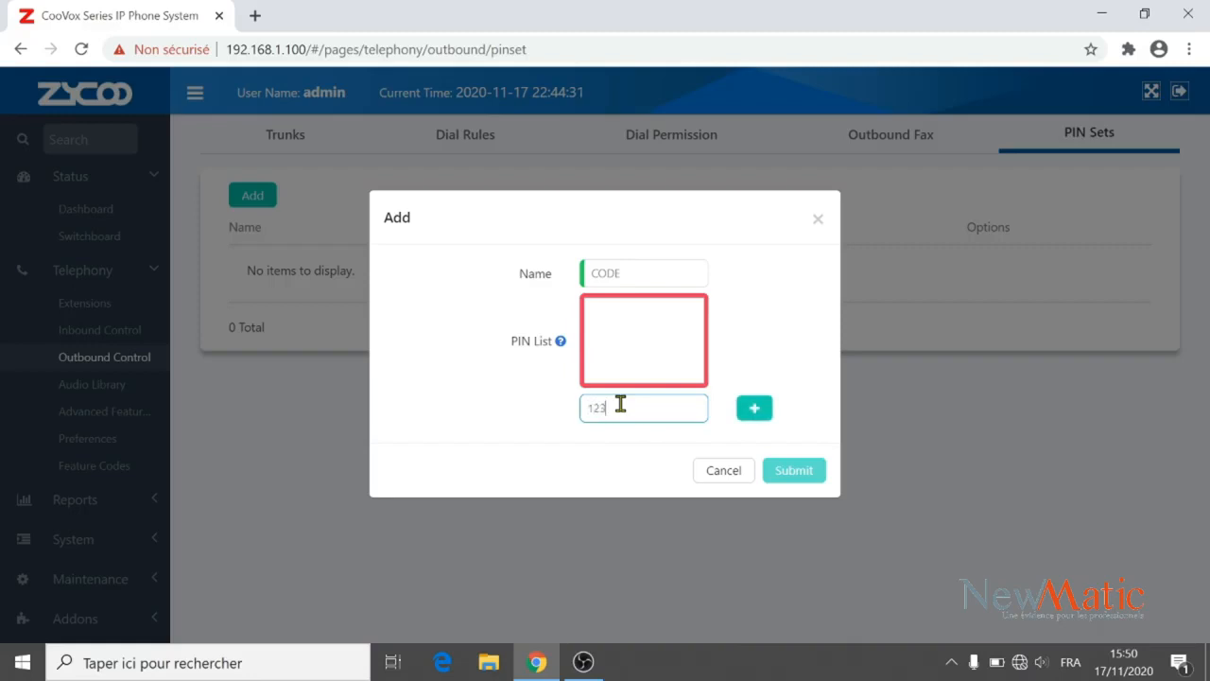
pyautogui.write('4')
pyautogui.click(755, 407)
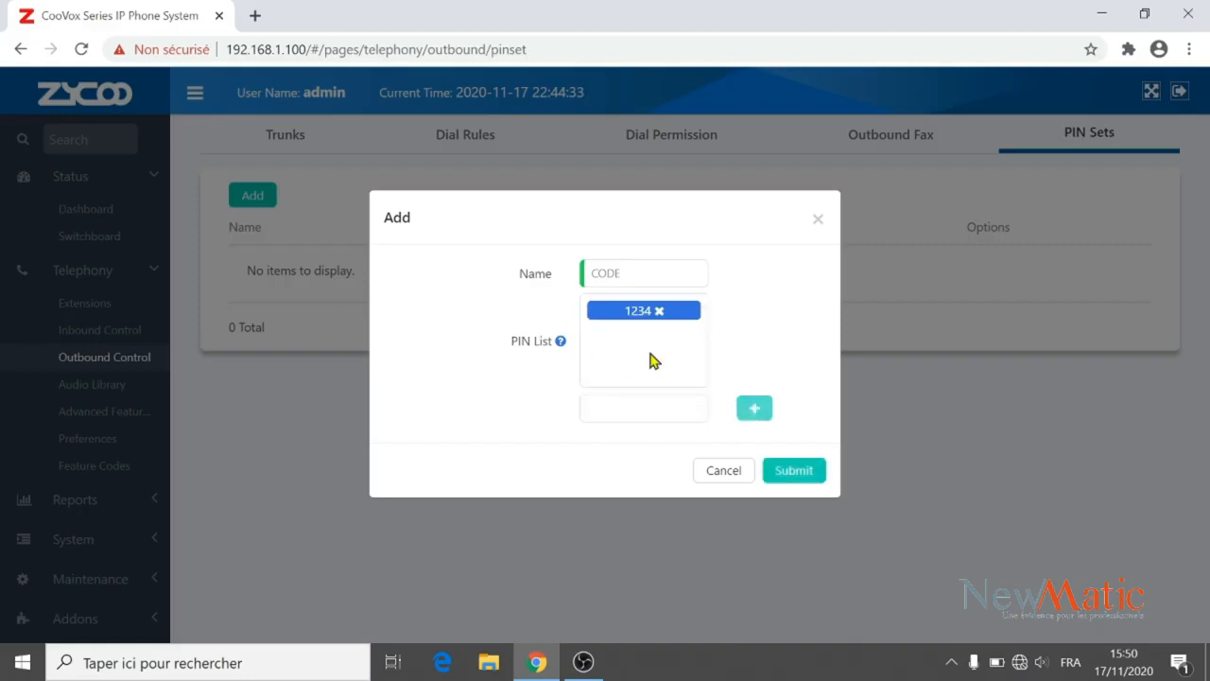
pyautogui.click(787, 472)
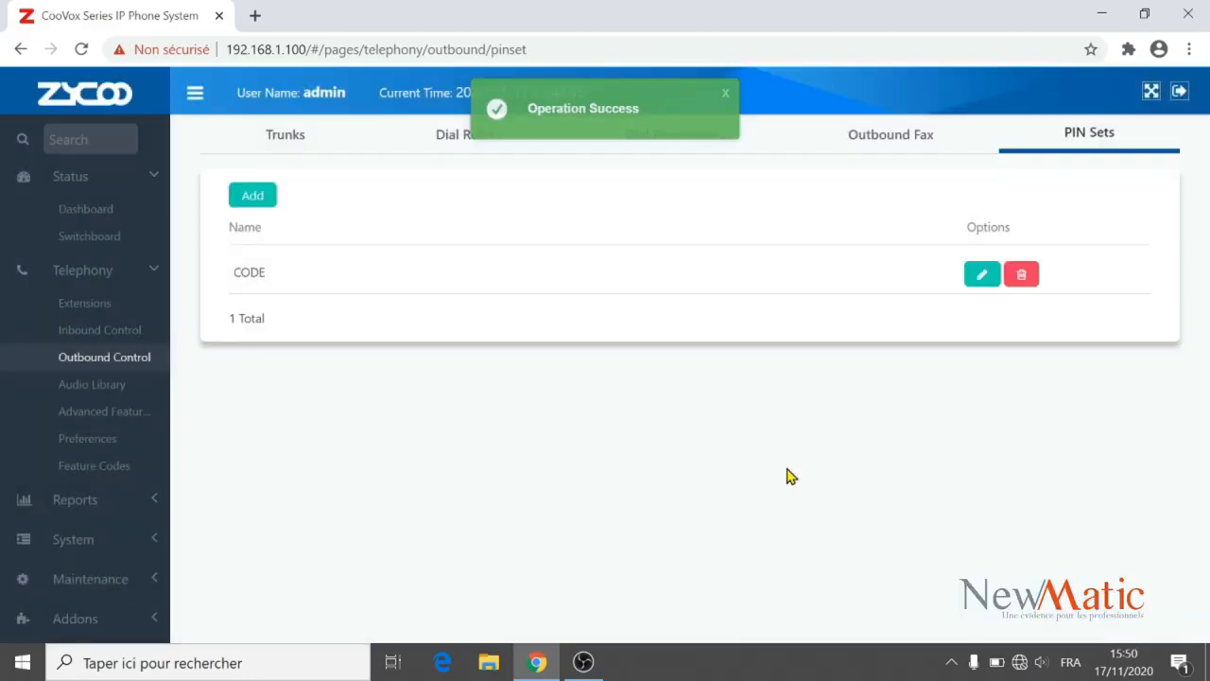
pyautogui.click(728, 95)
pyautogui.click(671, 133)
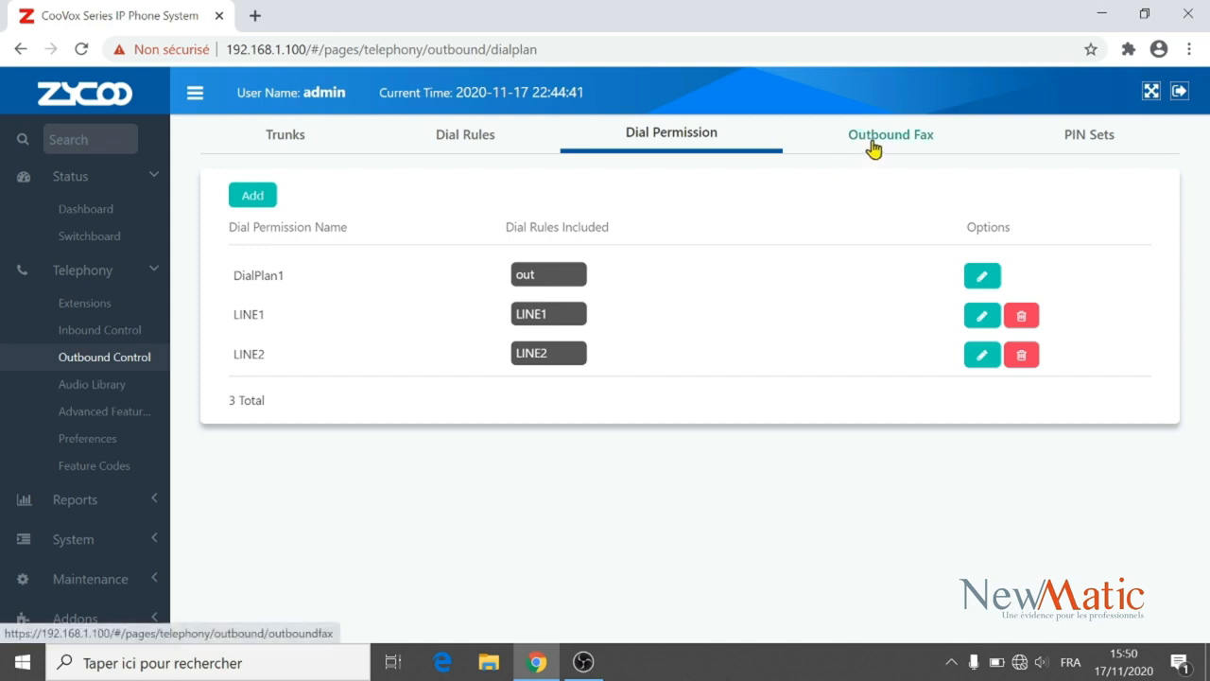
# Navigate from the outbound control pages to the IP Extensions list.
pyautogui.click(874, 147)
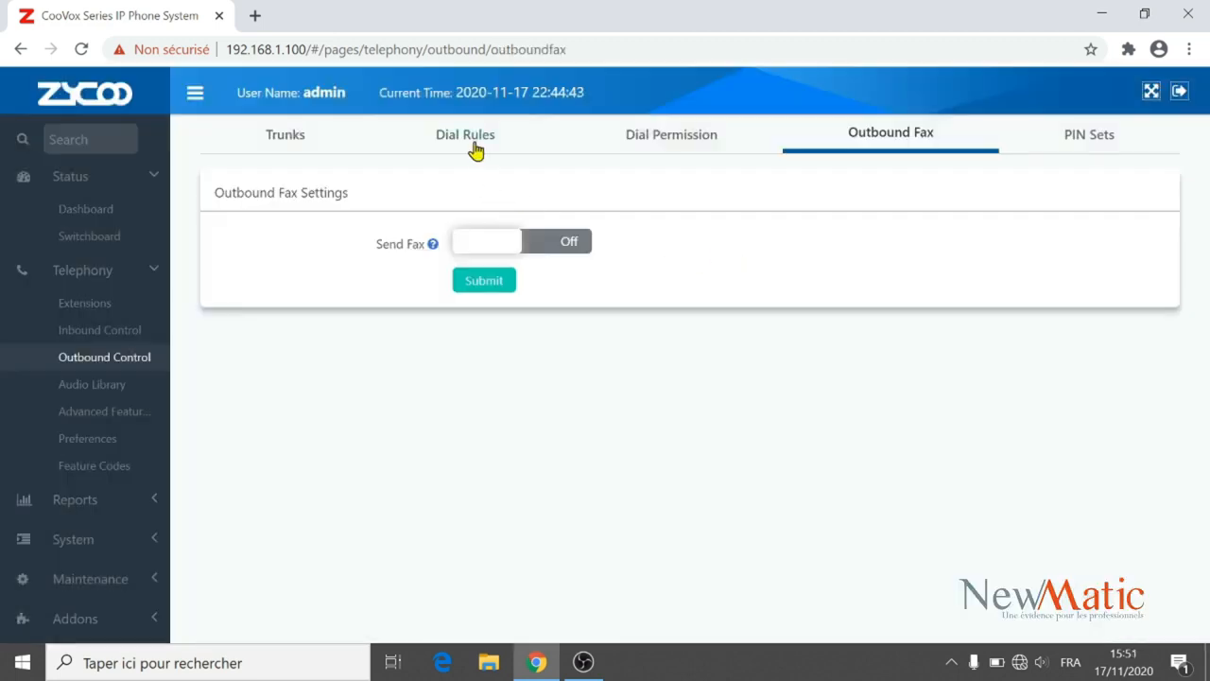
pyautogui.click(473, 142)
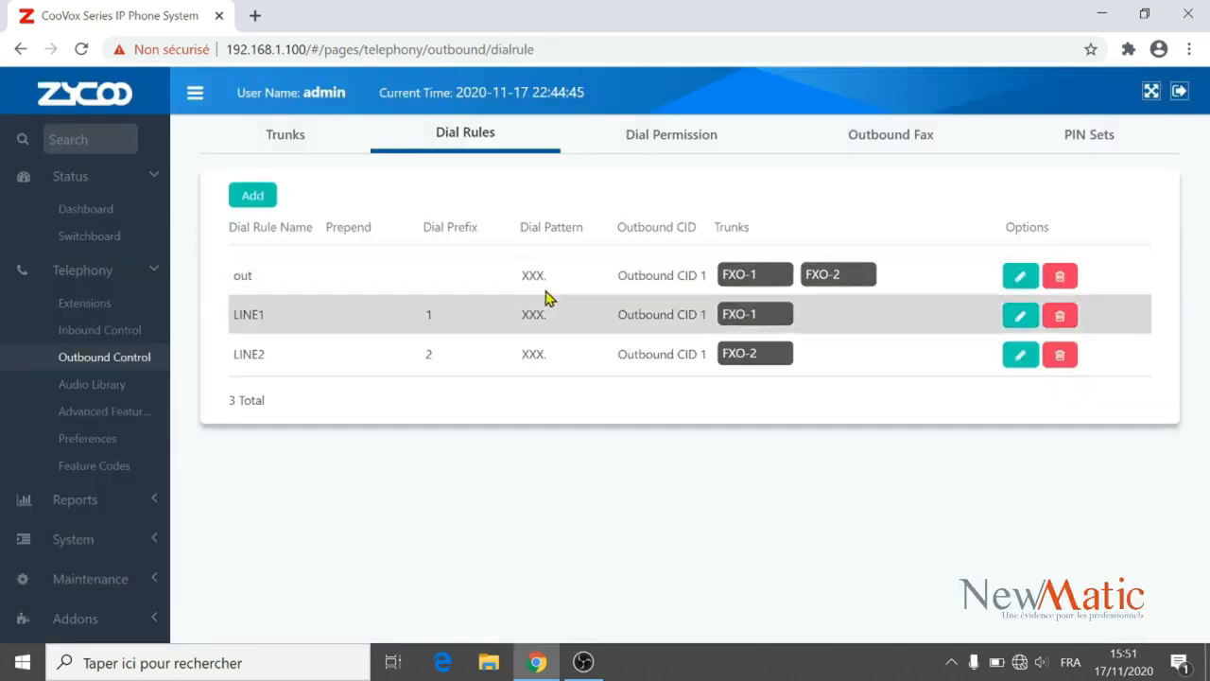
pyautogui.click(664, 146)
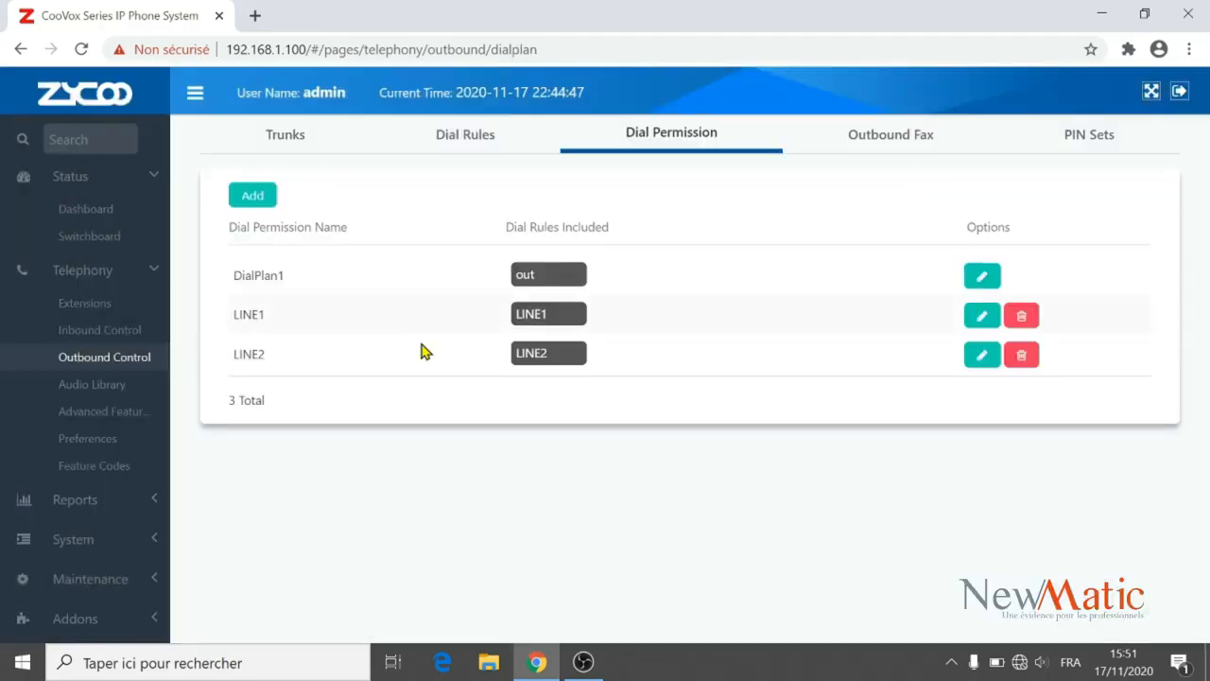
pyautogui.click(68, 310)
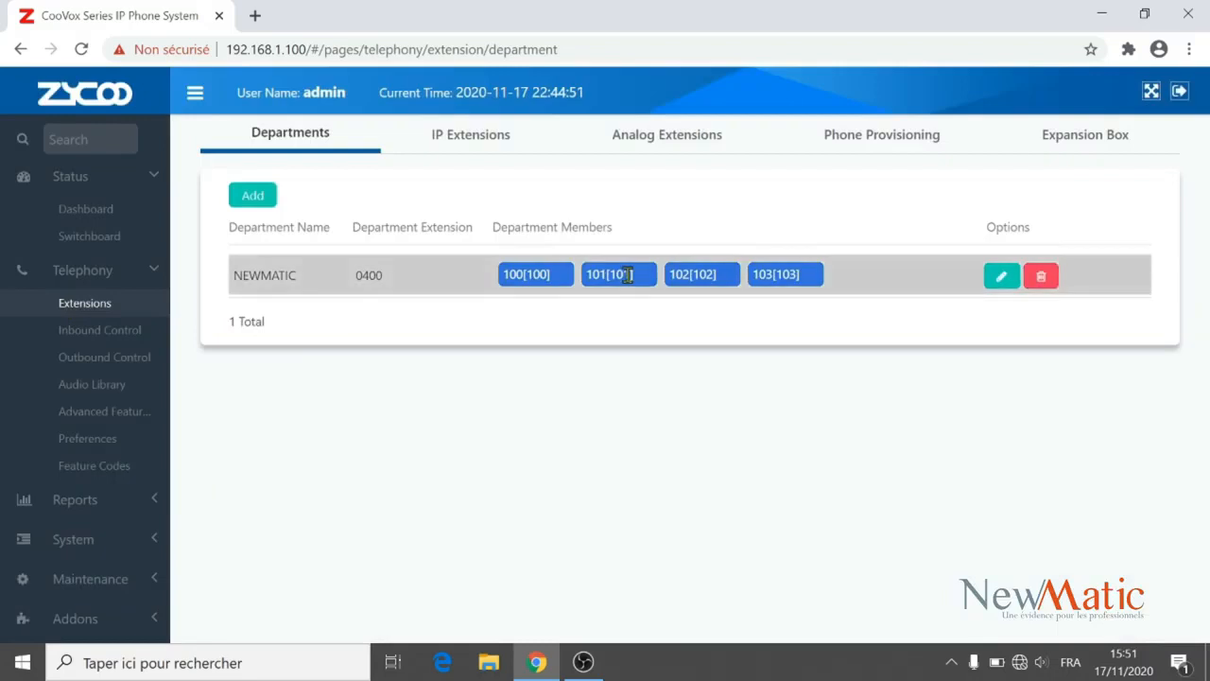
pyautogui.click(470, 138)
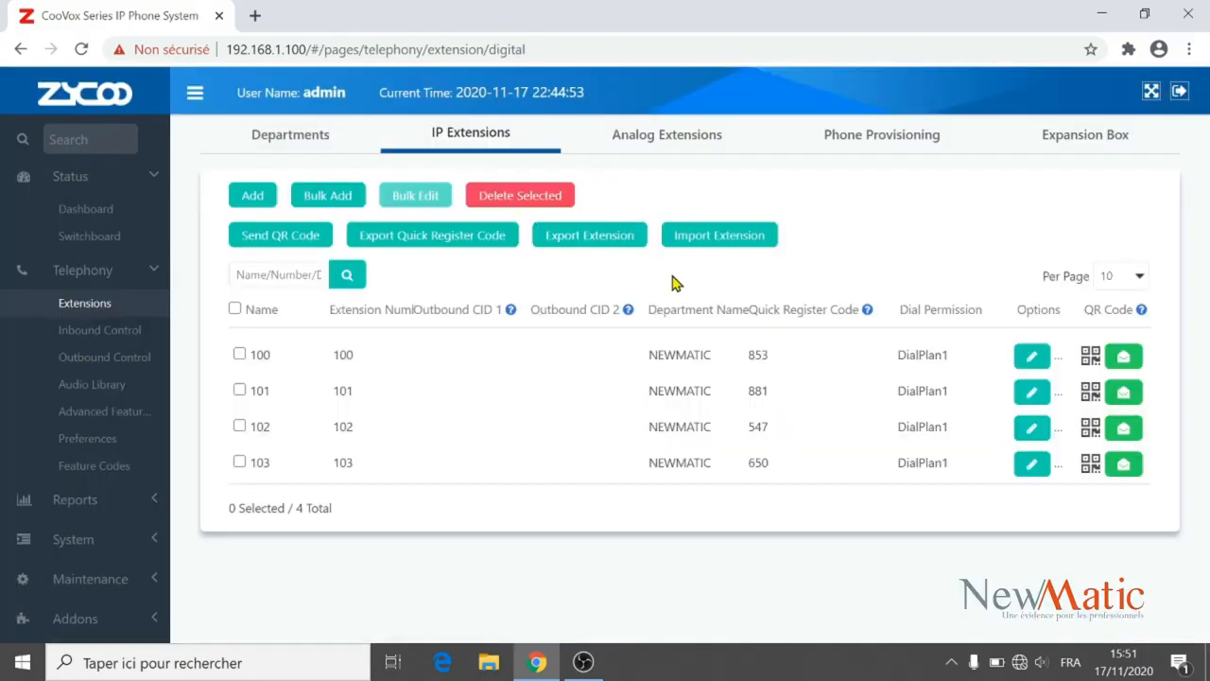
# Save extension 100 with DialPlan1 dial permission and language Français(Canada).
pyautogui.click(1031, 360)
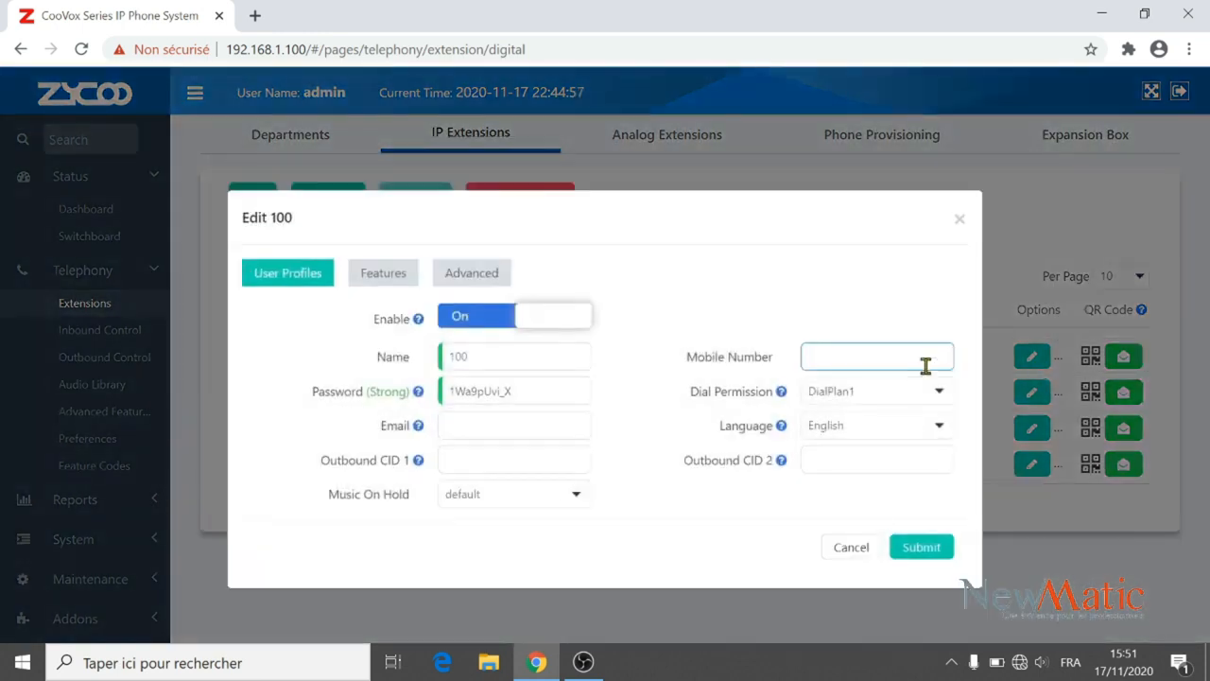
pyautogui.click(901, 397)
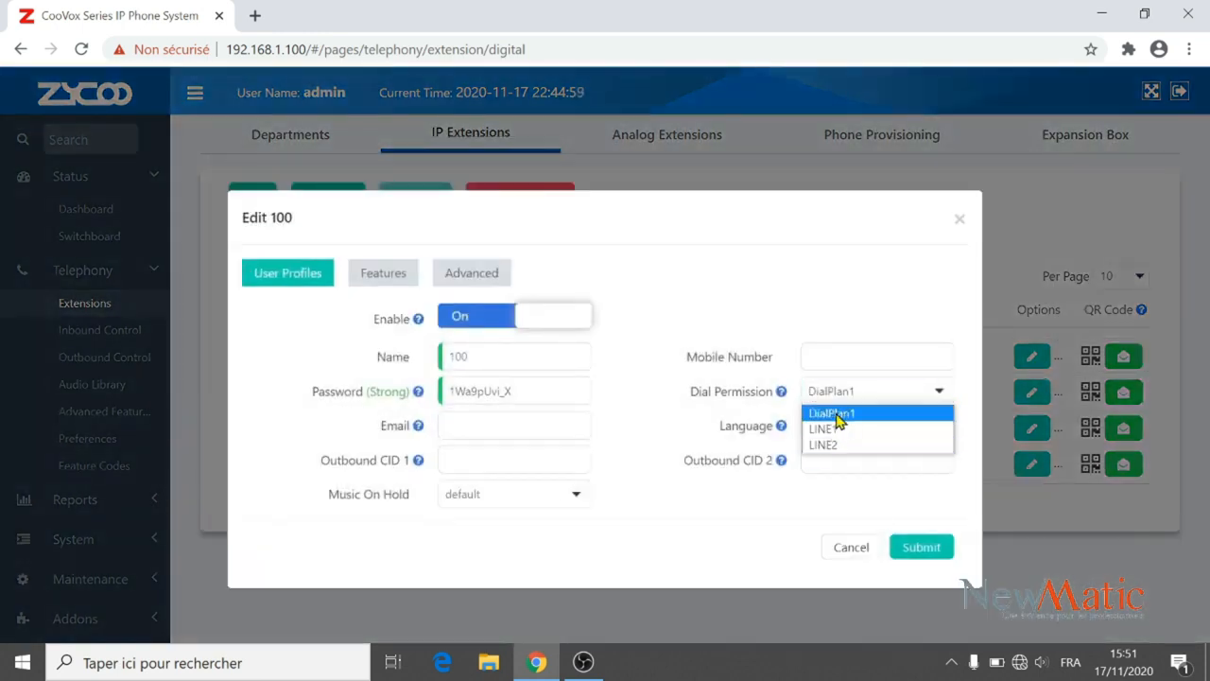
pyautogui.click(838, 416)
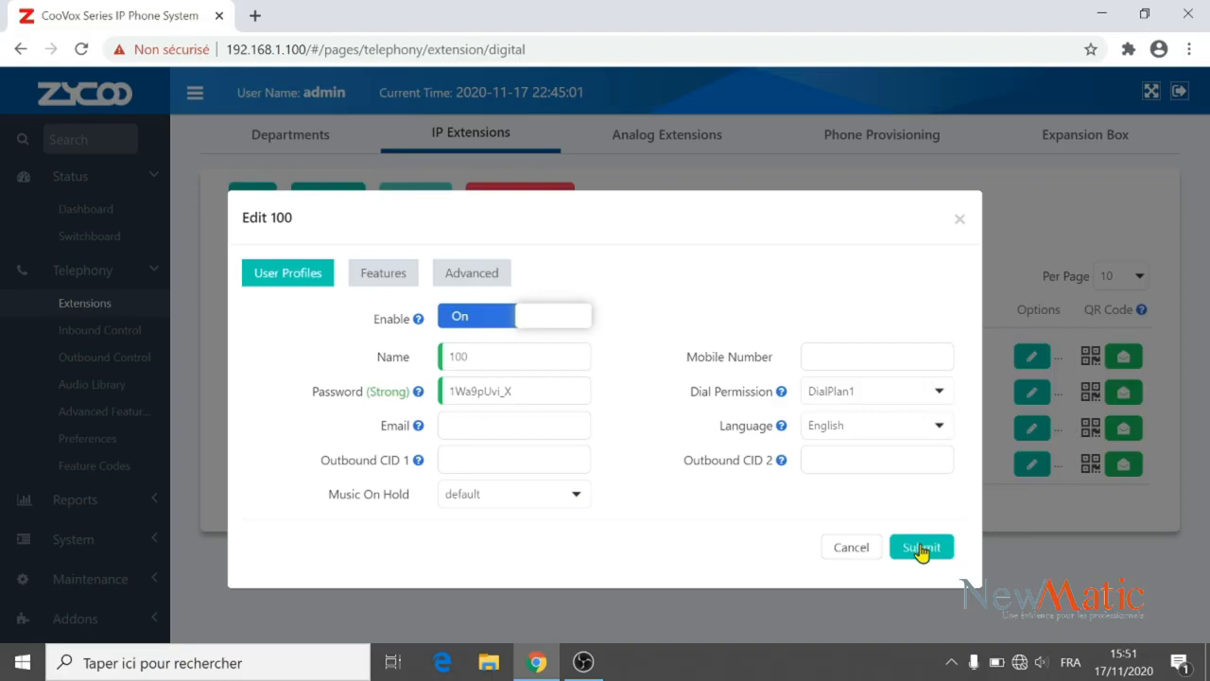
pyautogui.click(941, 431)
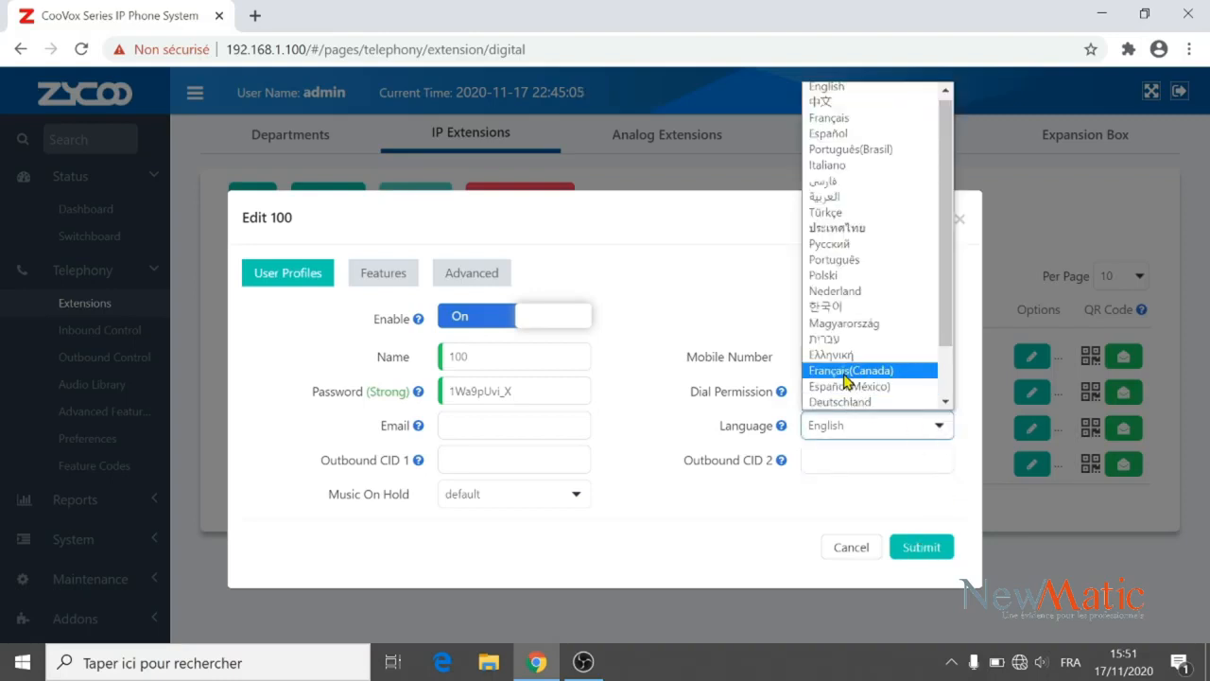
pyautogui.click(847, 371)
pyautogui.click(932, 548)
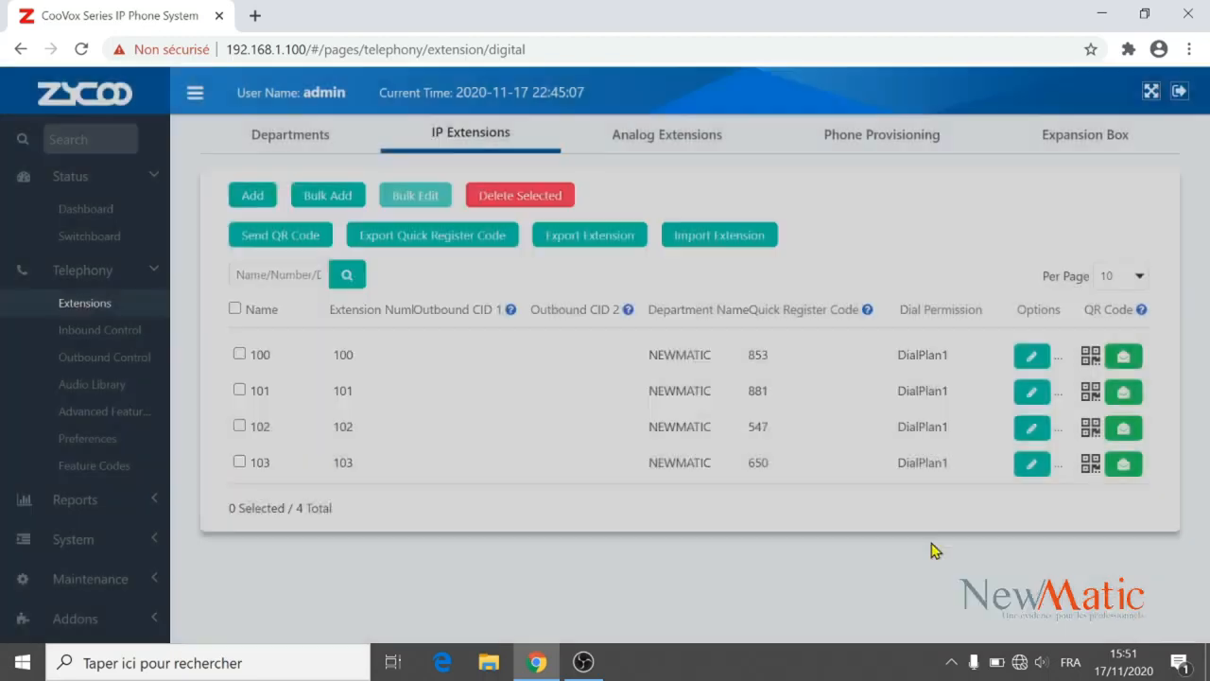
# Set extension 101's dial permission to LINE1 and save it.
pyautogui.click(1040, 404)
pyautogui.click(879, 394)
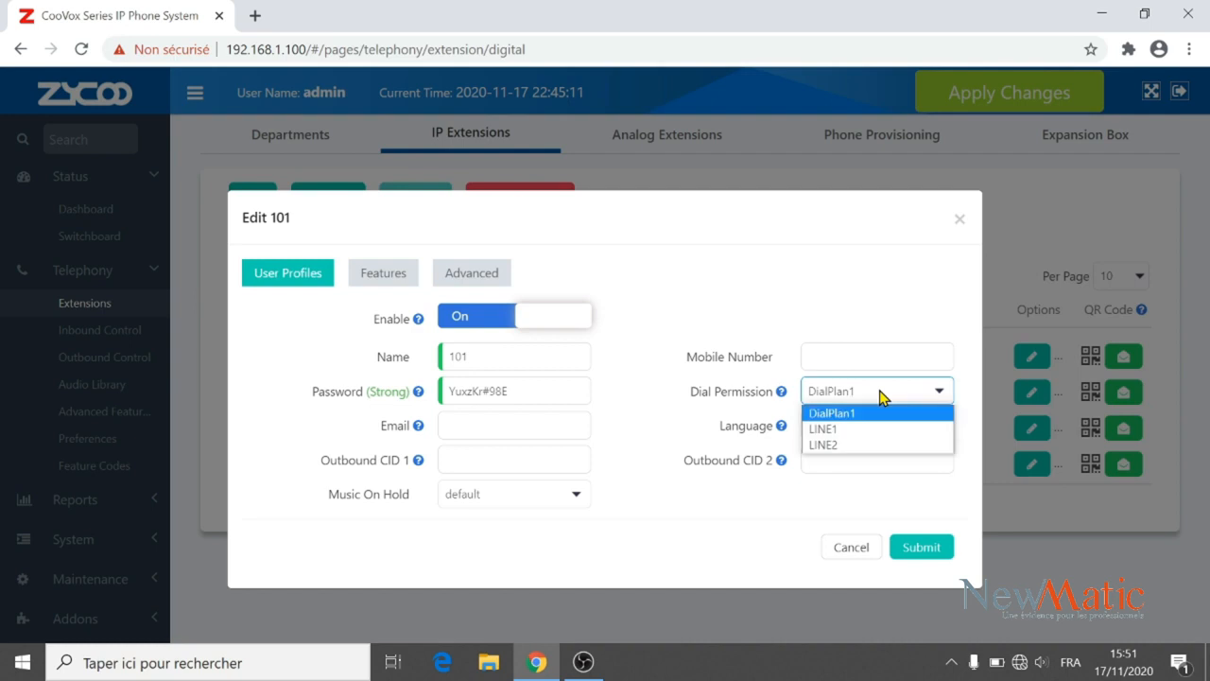
pyautogui.click(840, 431)
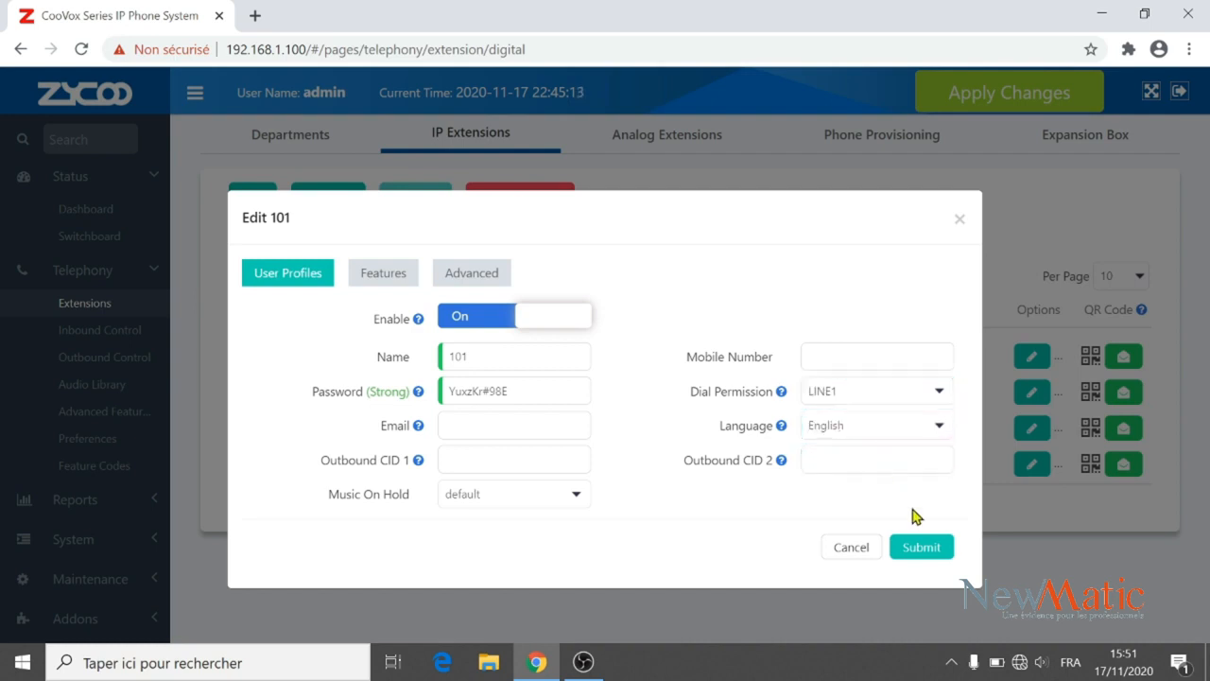
pyautogui.click(917, 548)
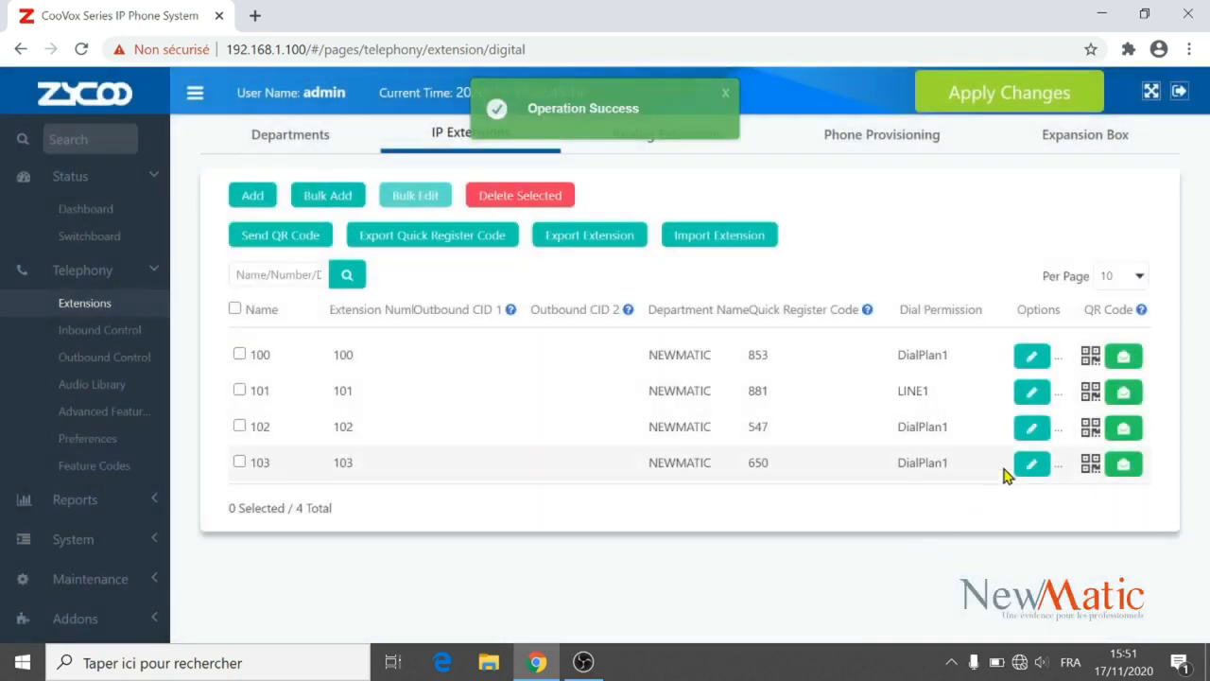
# Set extension 102's dial permission to LINE2 and save it.
pyautogui.click(1030, 428)
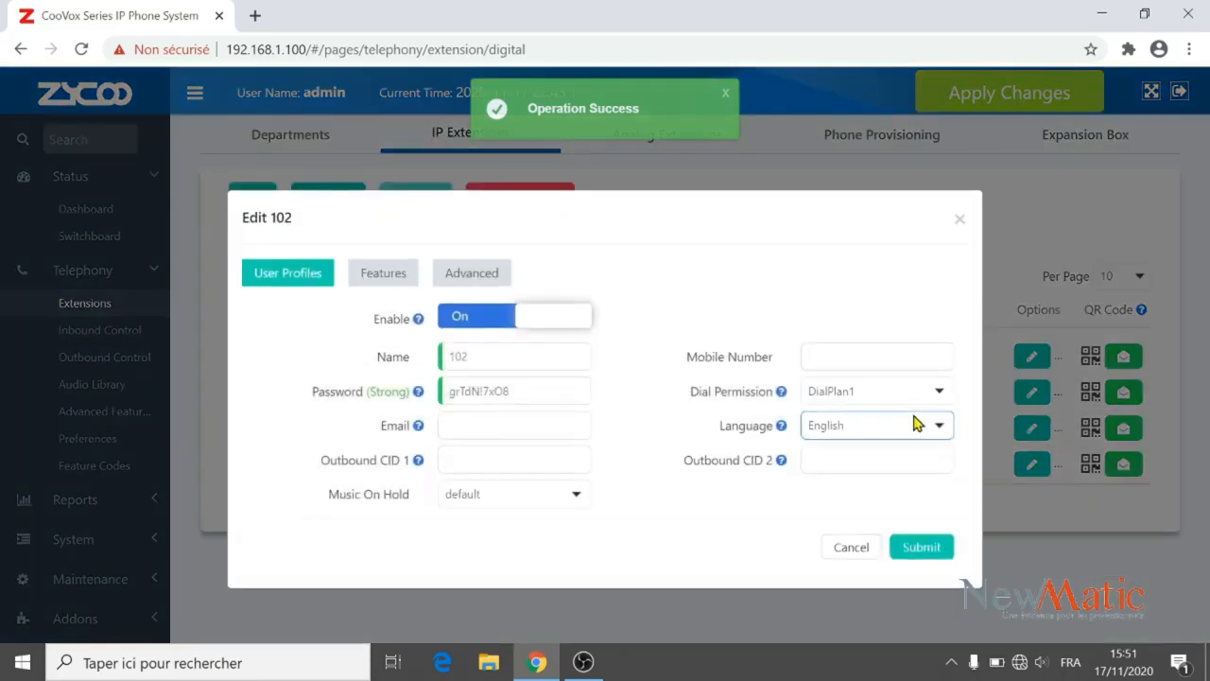
pyautogui.click(892, 397)
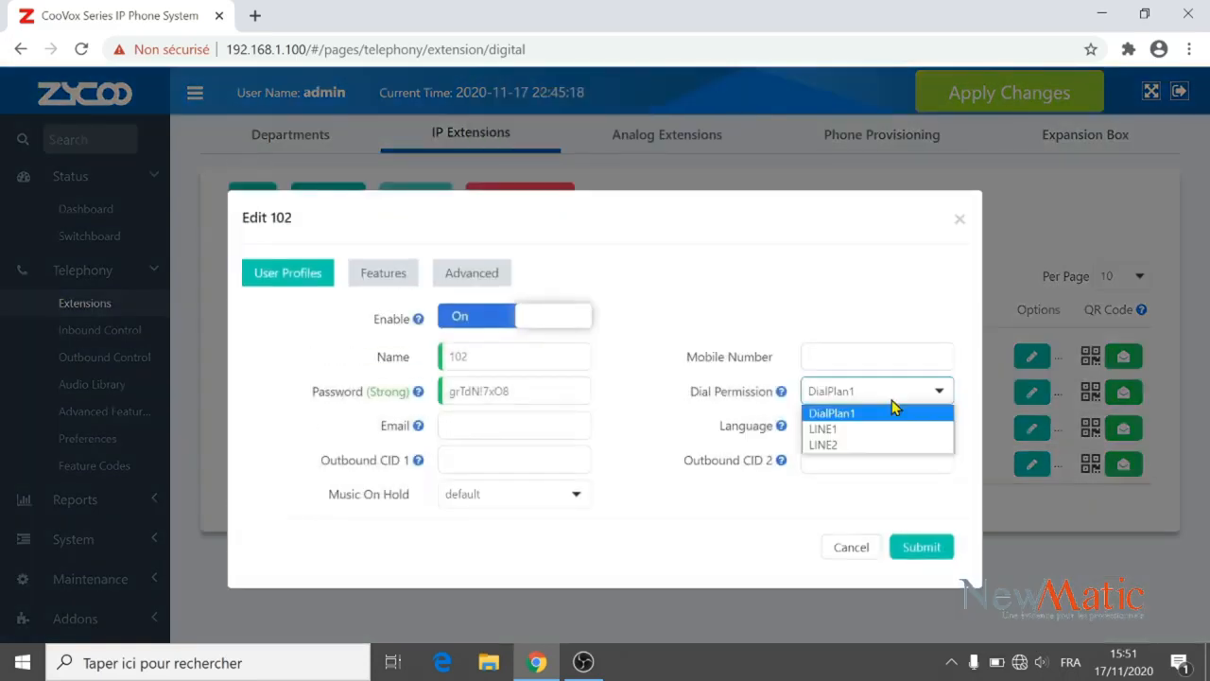
pyautogui.click(844, 445)
pyautogui.click(918, 547)
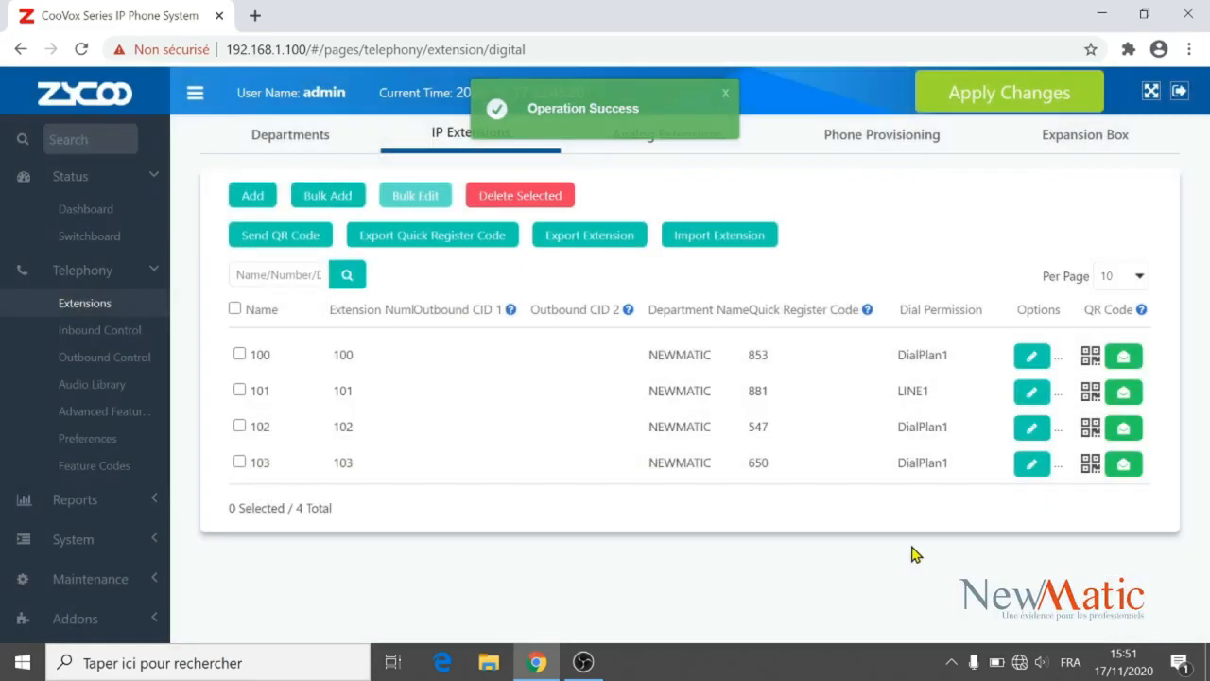
# Save extension 103 with DialPlan1 dial permission and language Français.
pyautogui.click(1030, 466)
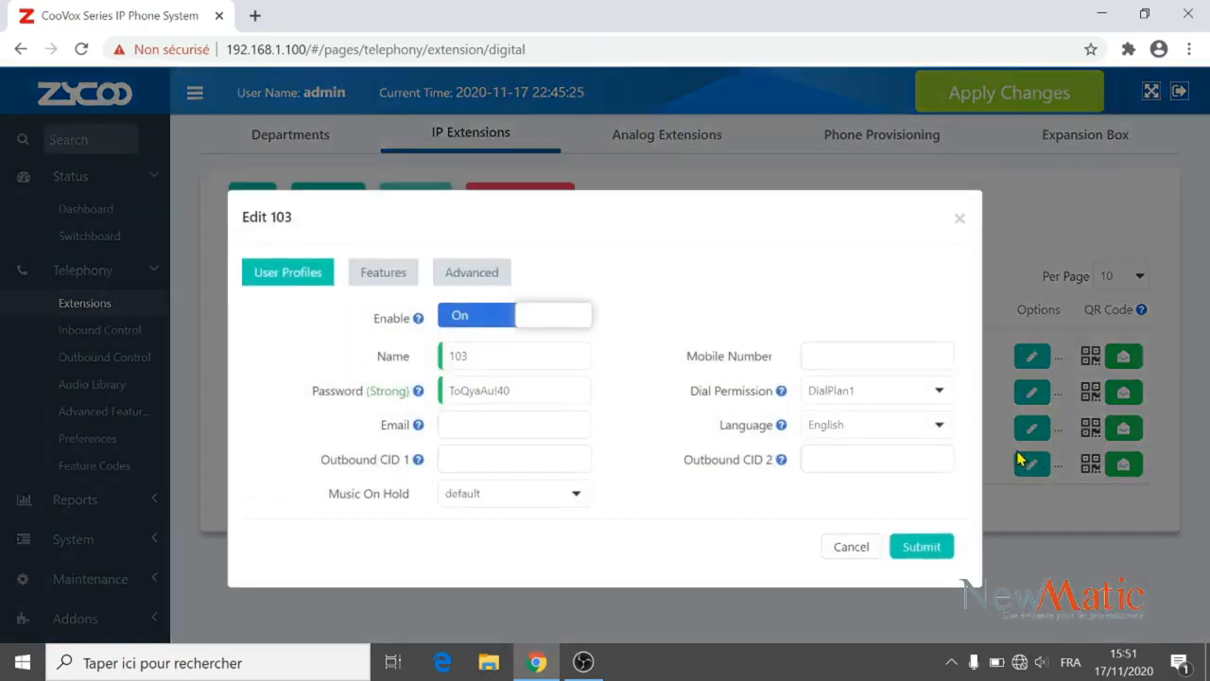
pyautogui.click(892, 396)
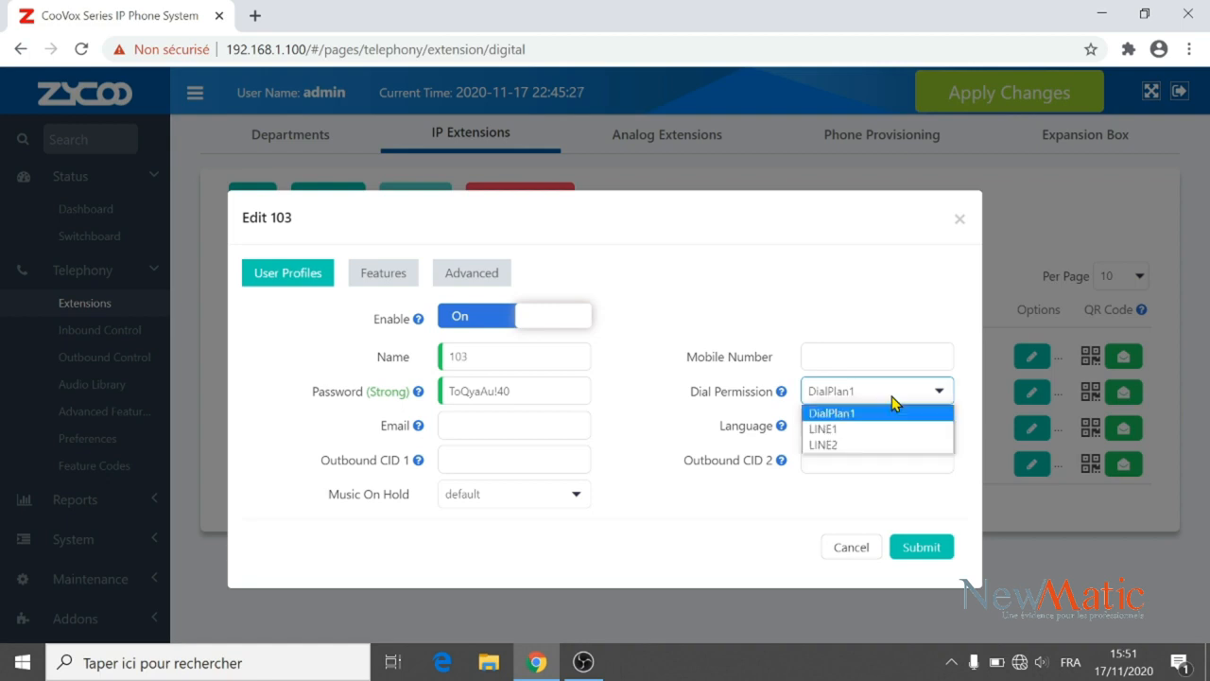
pyautogui.click(858, 416)
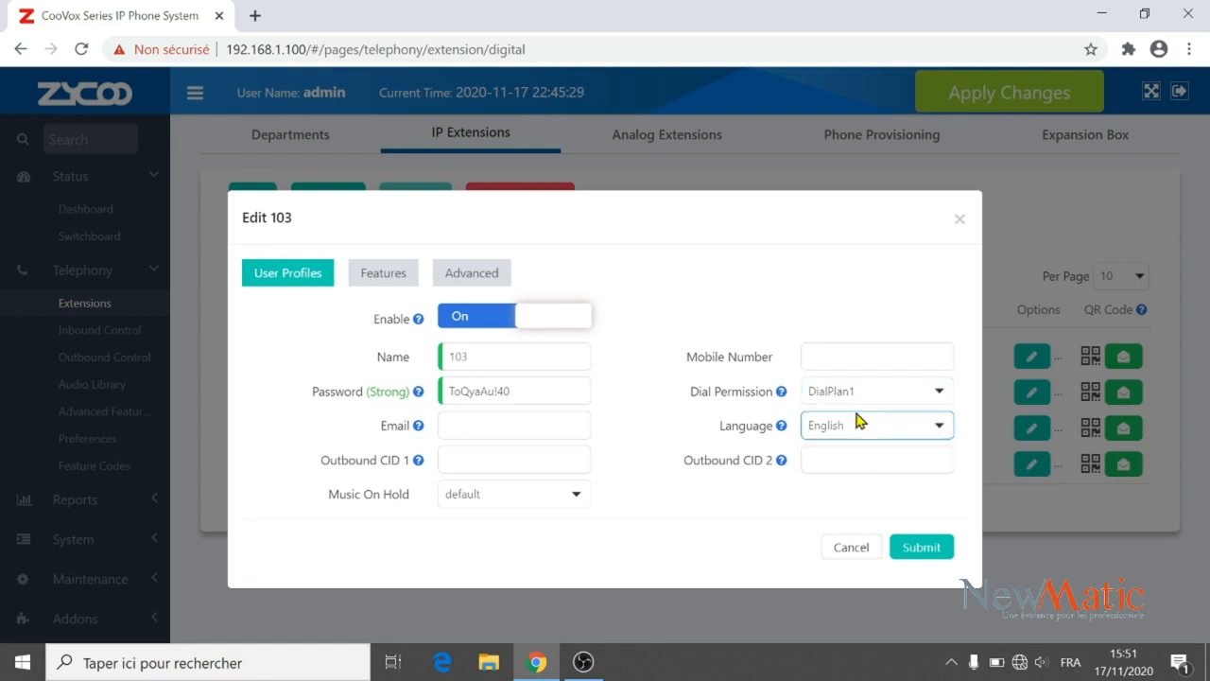
pyautogui.click(900, 432)
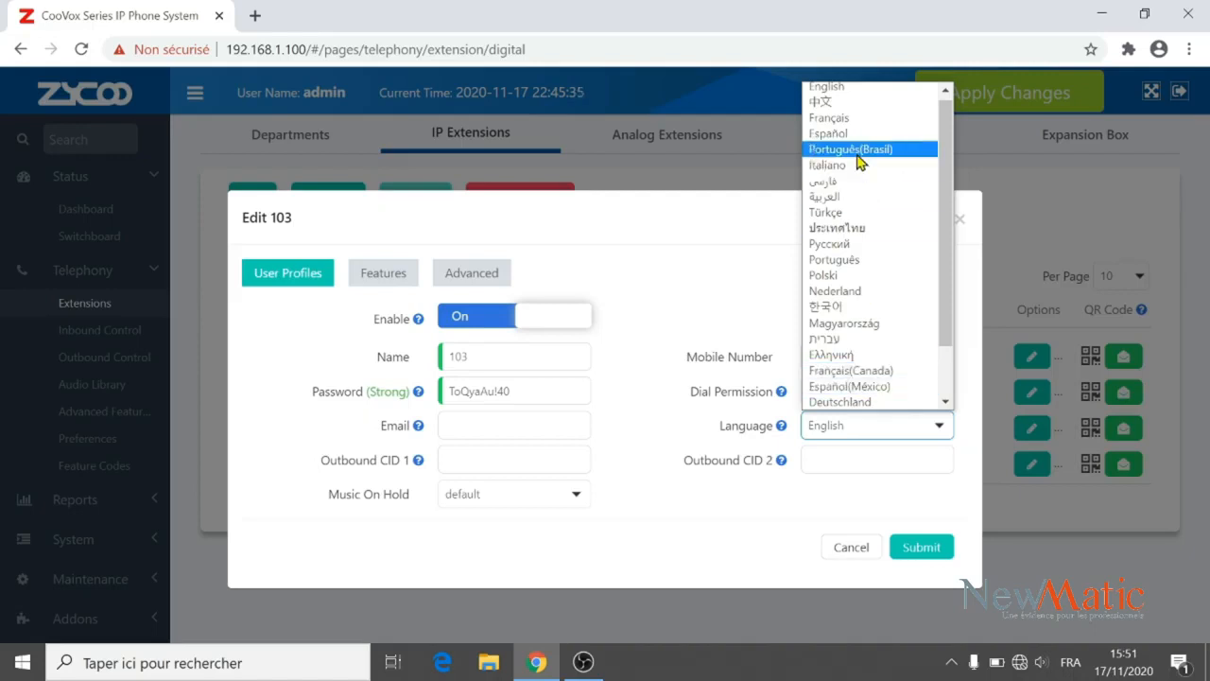
pyautogui.click(839, 119)
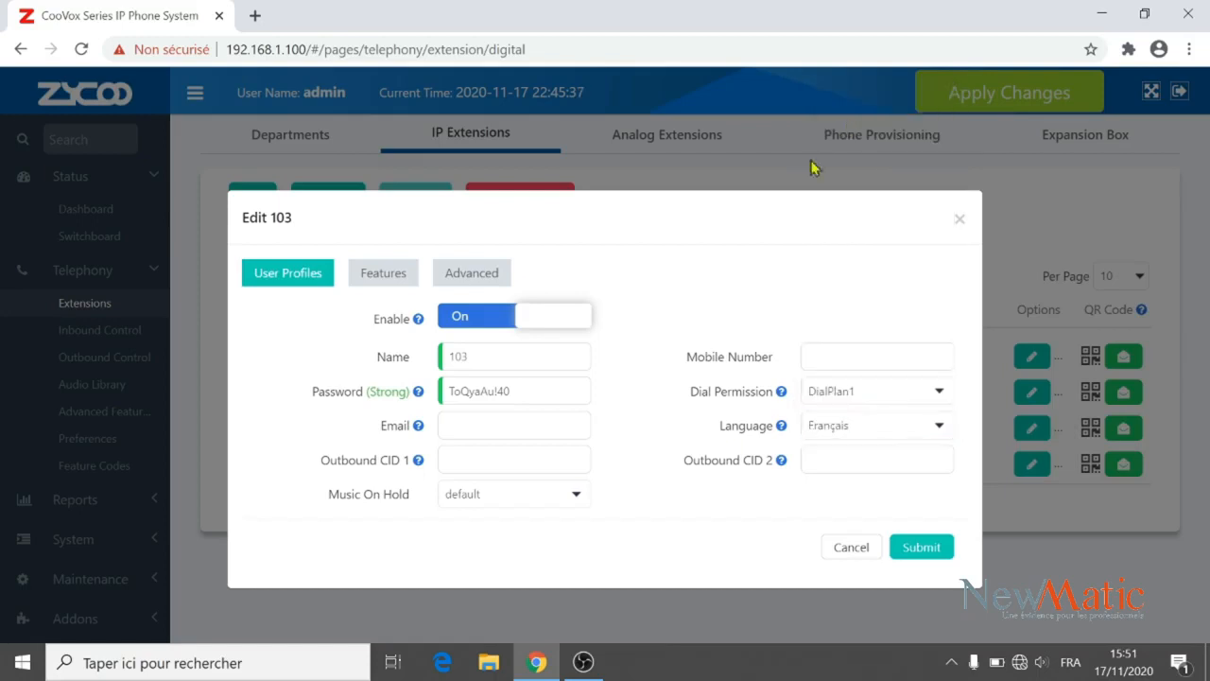
pyautogui.click(910, 545)
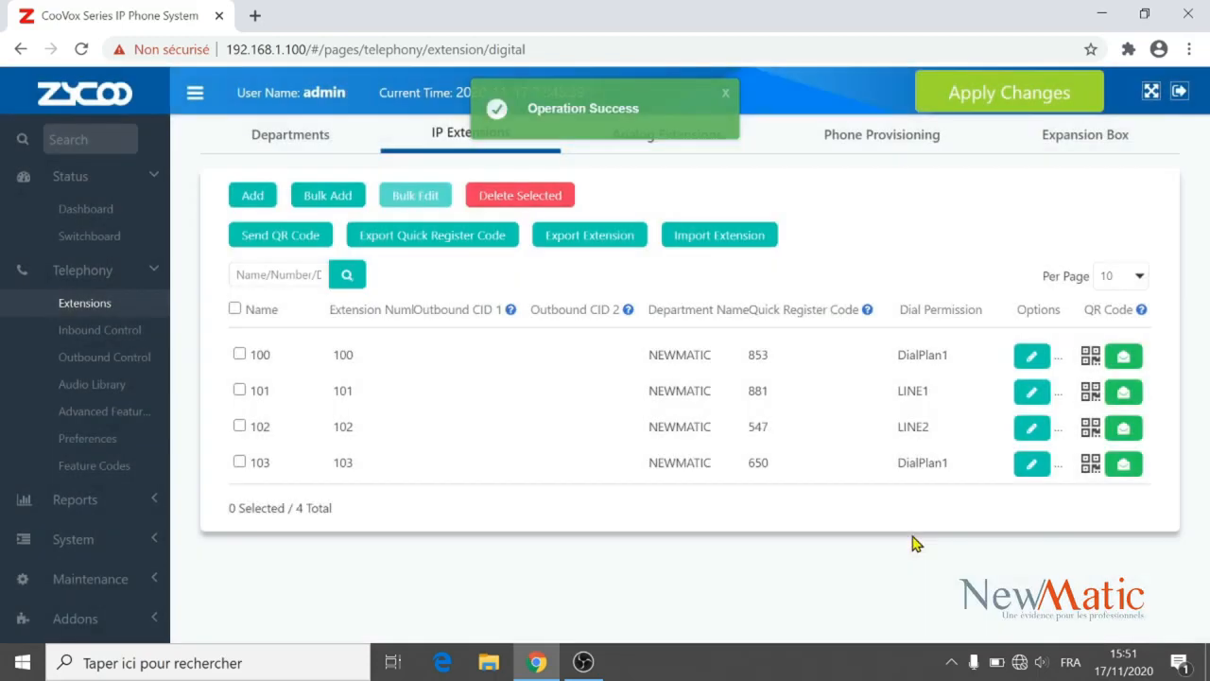
# Apply all pending changes, then minimise the Chrome window to reveal the desktop.
pyautogui.click(1004, 106)
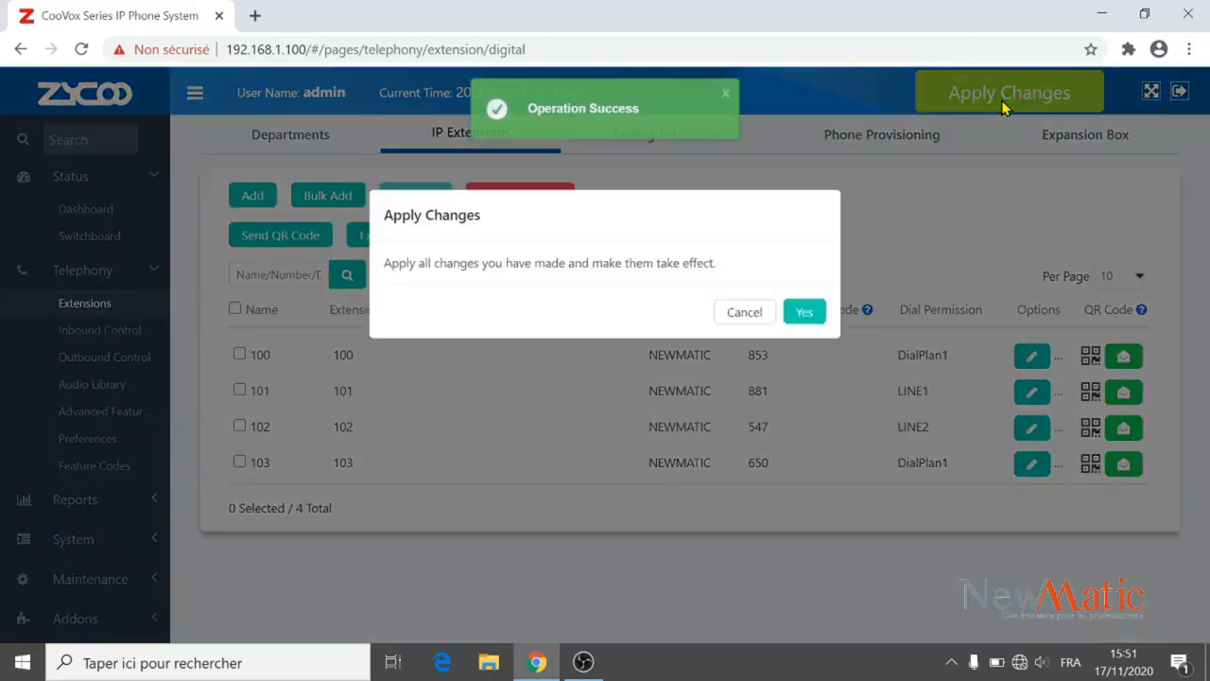
pyautogui.click(801, 314)
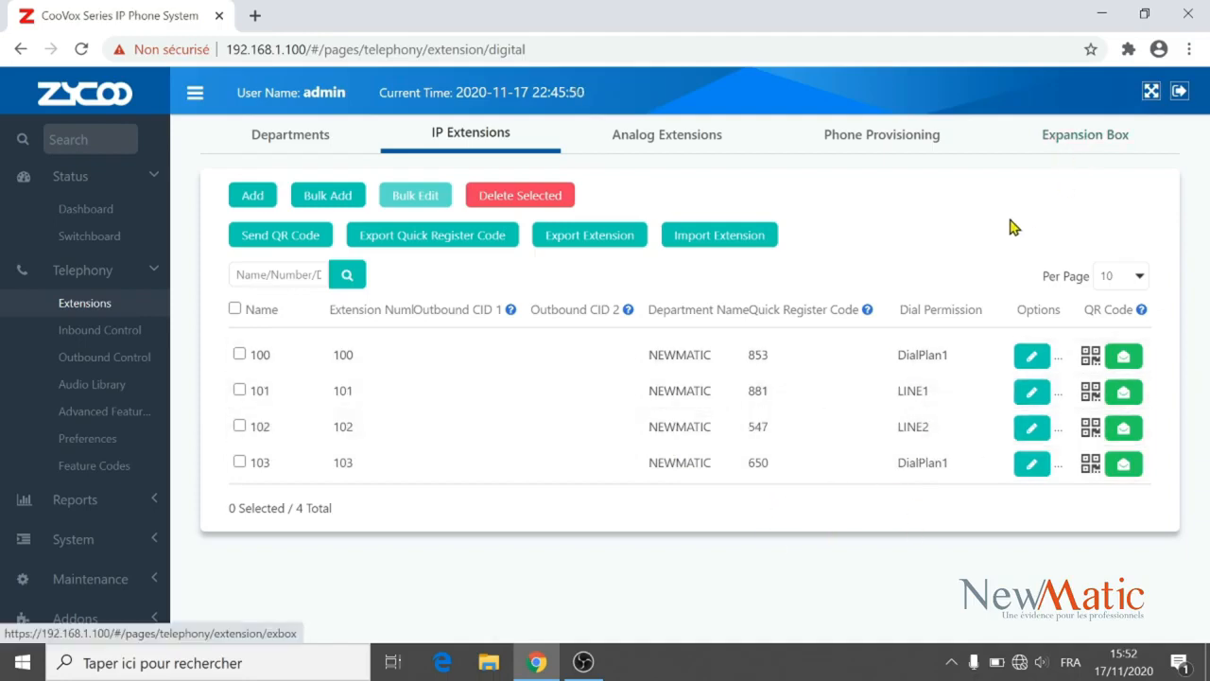
pyautogui.click(1108, 16)
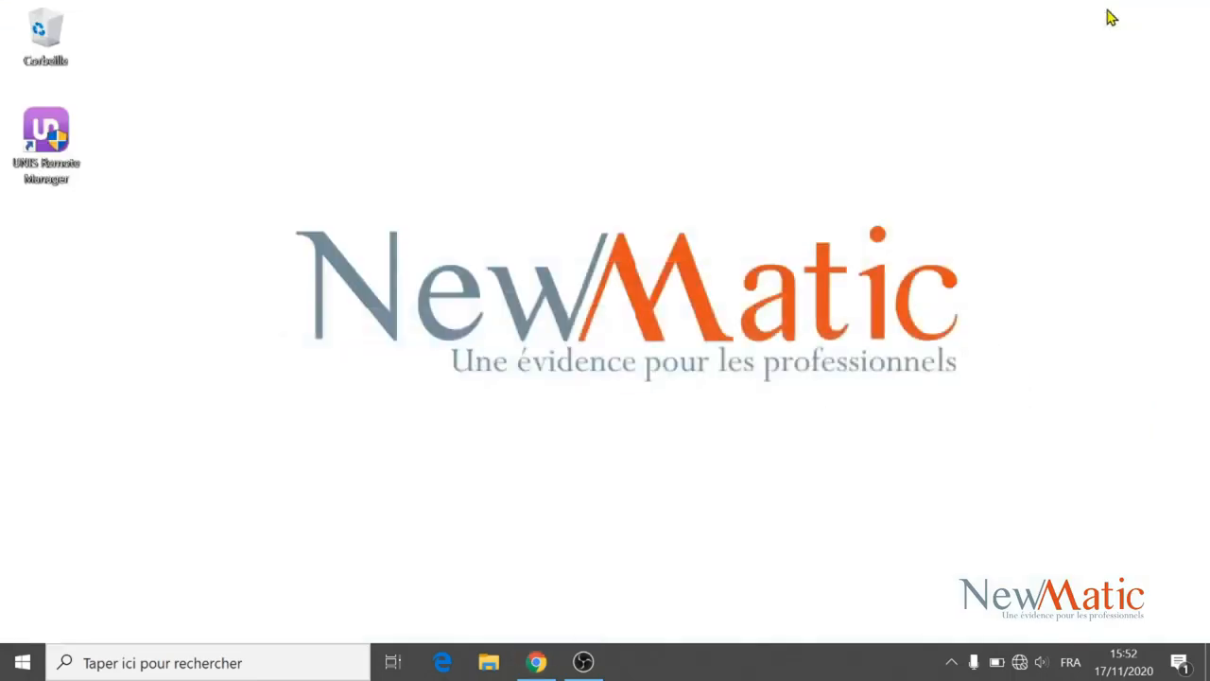